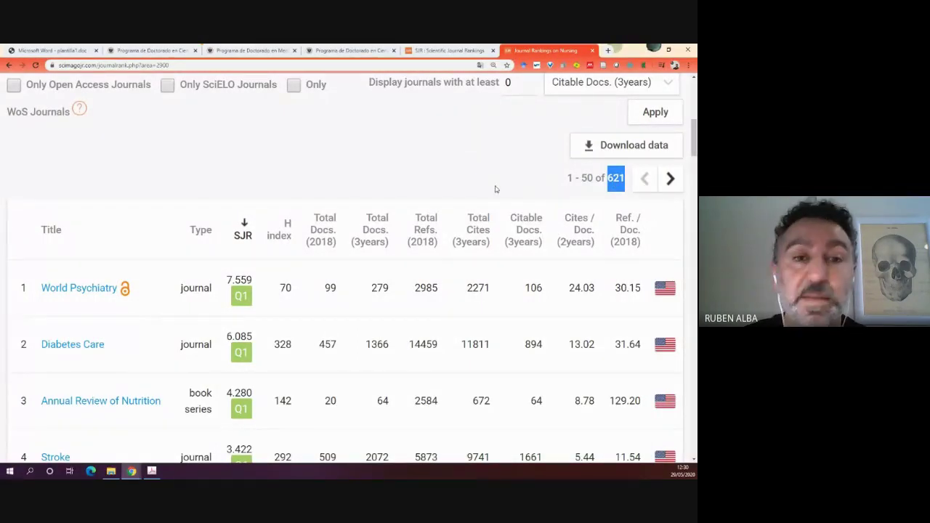
- Review the journals in the Nursing ranking with their SJR values and quartiles
{"action": "scroll", "coordinate": [179, 170], "scroll_direction": "down", "scroll_amount": 4}
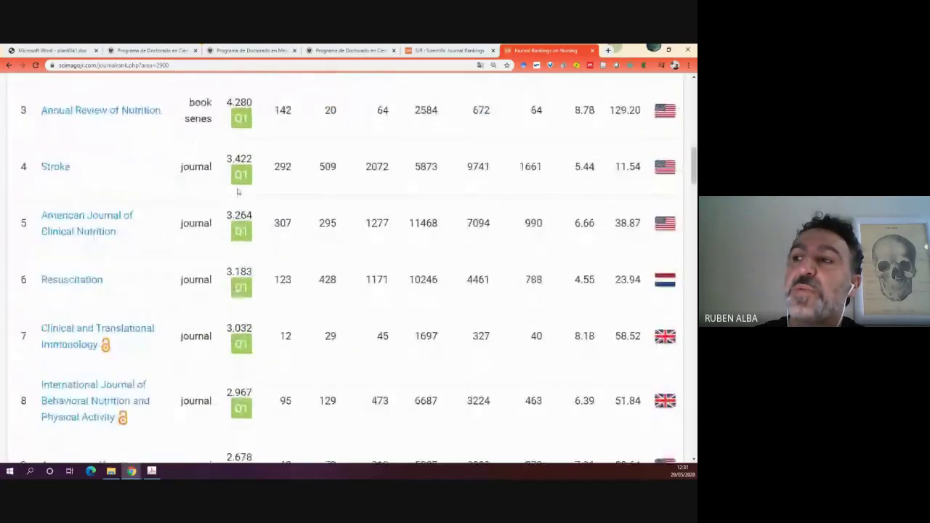
{"action": "scroll", "coordinate": [237, 191], "scroll_direction": "up", "scroll_amount": 2}
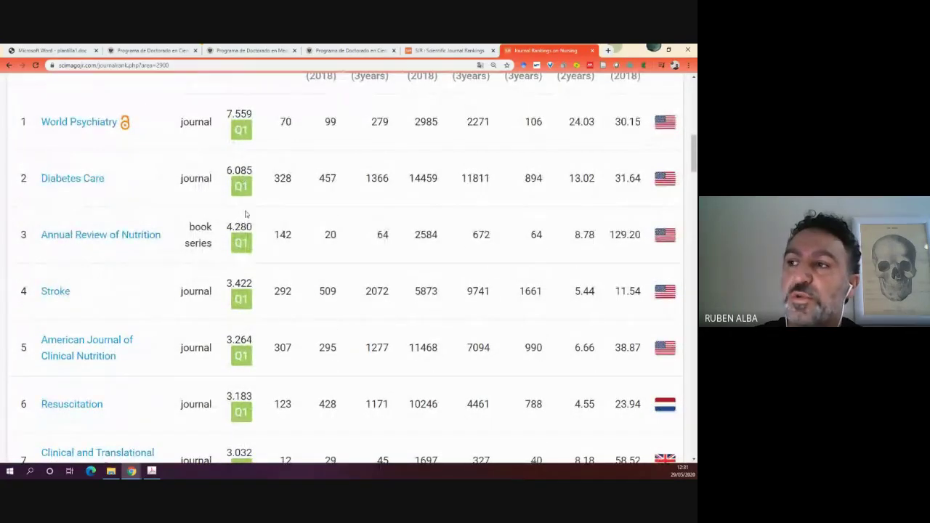
{"action": "scroll", "coordinate": [244, 259], "scroll_direction": "down", "scroll_amount": 17}
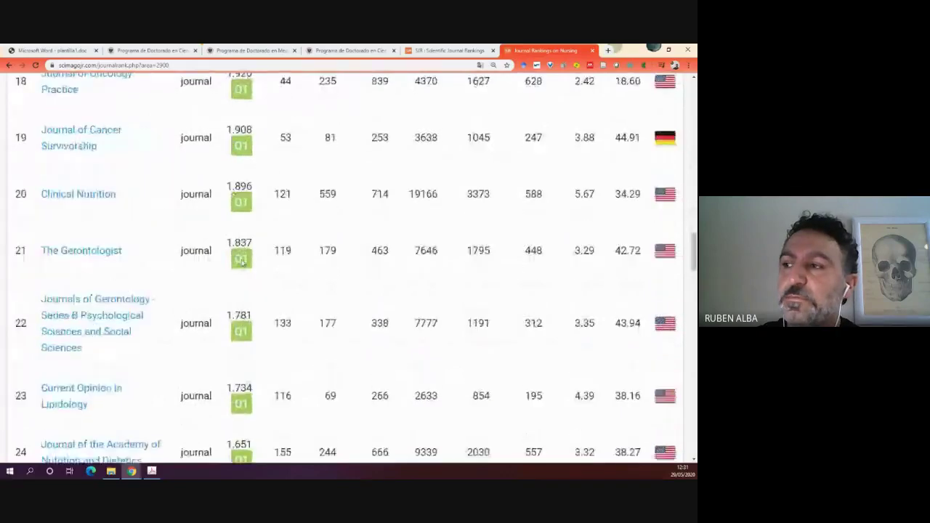
{"action": "scroll", "coordinate": [363, 197], "scroll_direction": "down", "scroll_amount": 5}
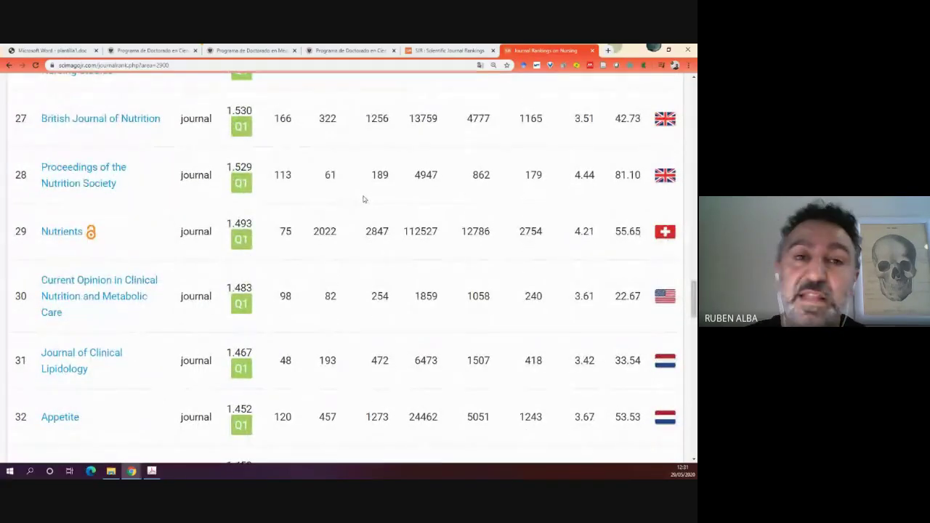
{"action": "scroll", "coordinate": [382, 207], "scroll_direction": "down", "scroll_amount": 6}
- Download the 2018 Nursing ranking data and open the exported CSV file in Excel
{"action": "scroll", "coordinate": [382, 207], "scroll_direction": "up", "scroll_amount": 4}
{"action": "scroll", "coordinate": [385, 210], "scroll_direction": "up", "scroll_amount": 20}
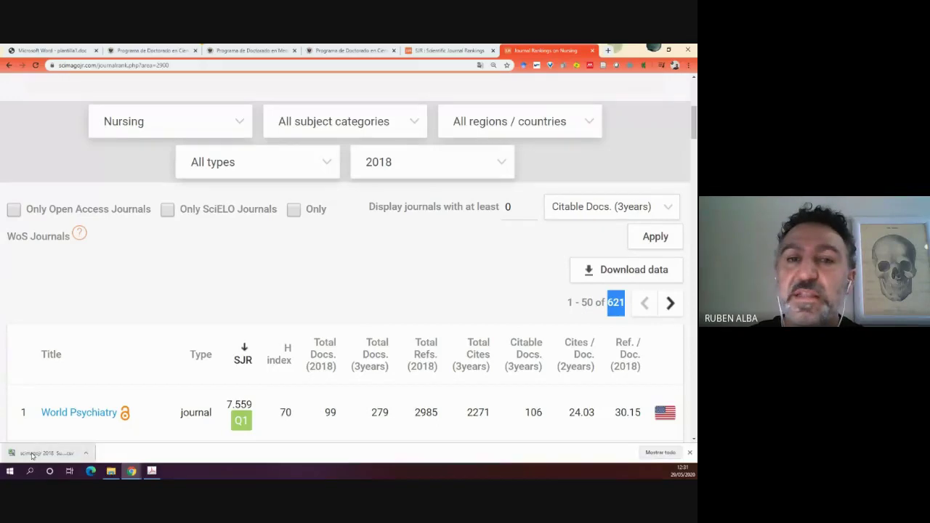
{"action": "left_click", "coordinate": [32, 455]}
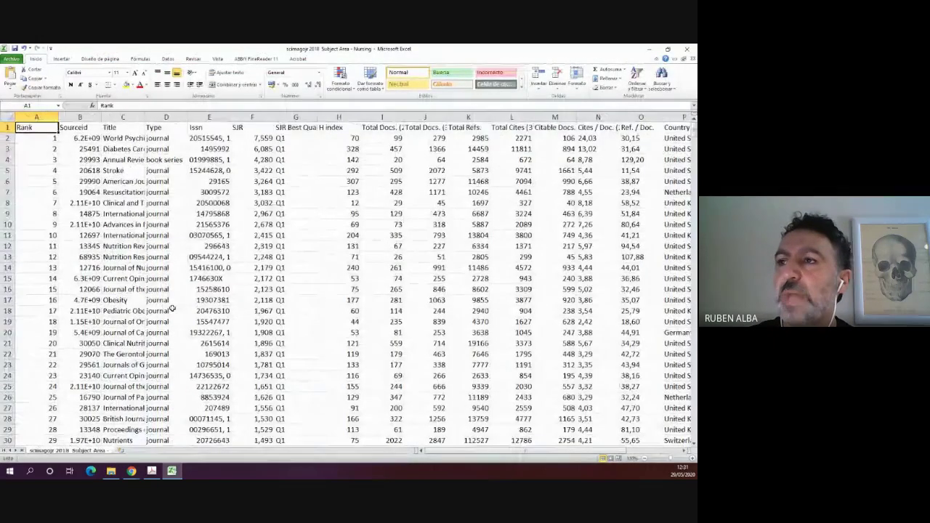
- Skim through the exported journal rows, including the SJR and Issn columns
{"action": "scroll", "coordinate": [171, 307], "scroll_direction": "down", "scroll_amount": 20}
{"action": "scroll", "coordinate": [173, 310], "scroll_direction": "up", "scroll_amount": 20}
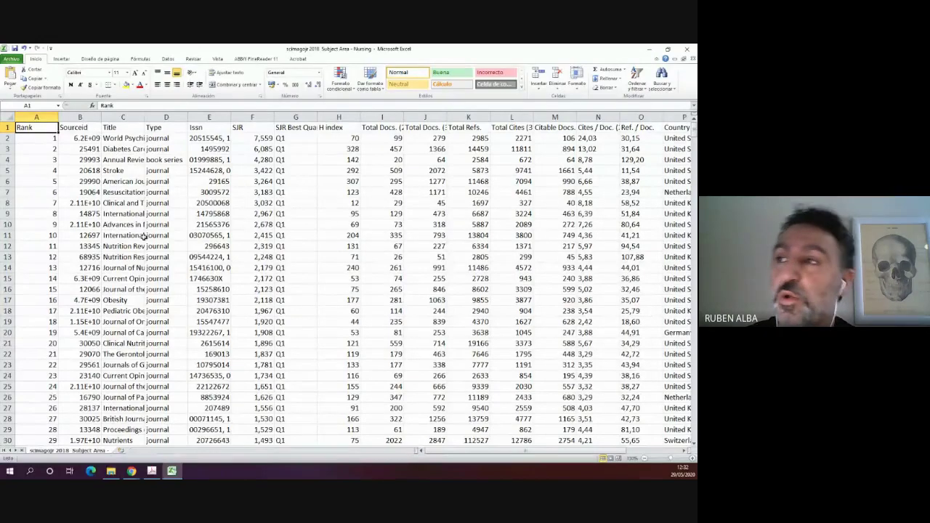
{"action": "left_click", "coordinate": [254, 277]}
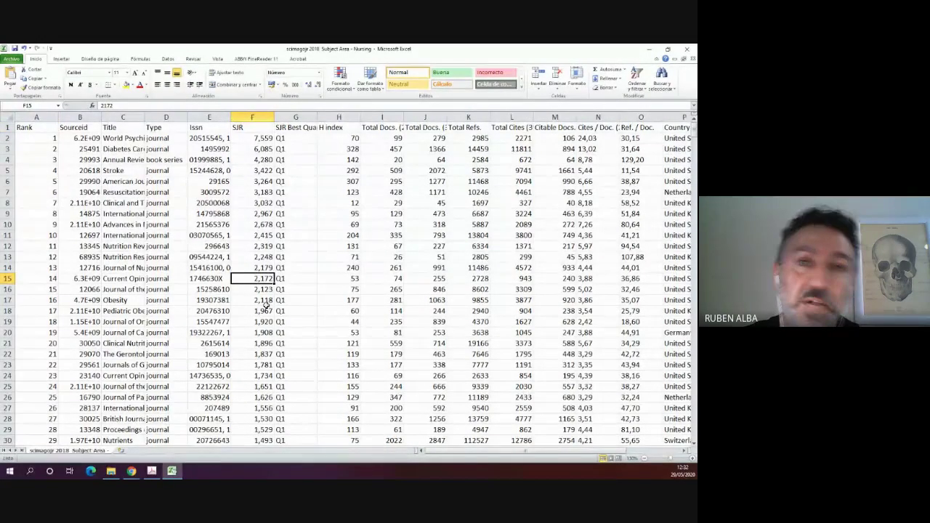
{"action": "left_click", "coordinate": [218, 311]}
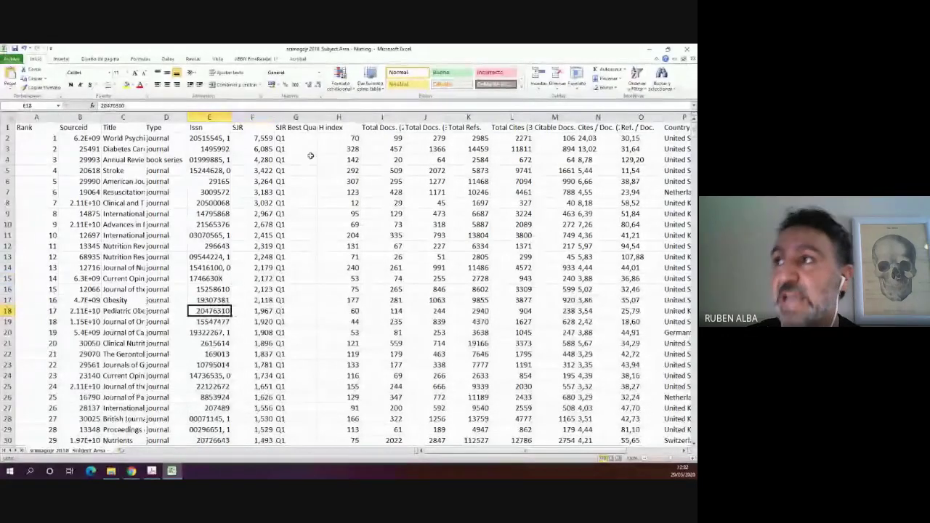
- Examine the header fields in row 1 from SJR across to Categories and back to Rank
{"action": "left_click", "coordinate": [269, 131]}
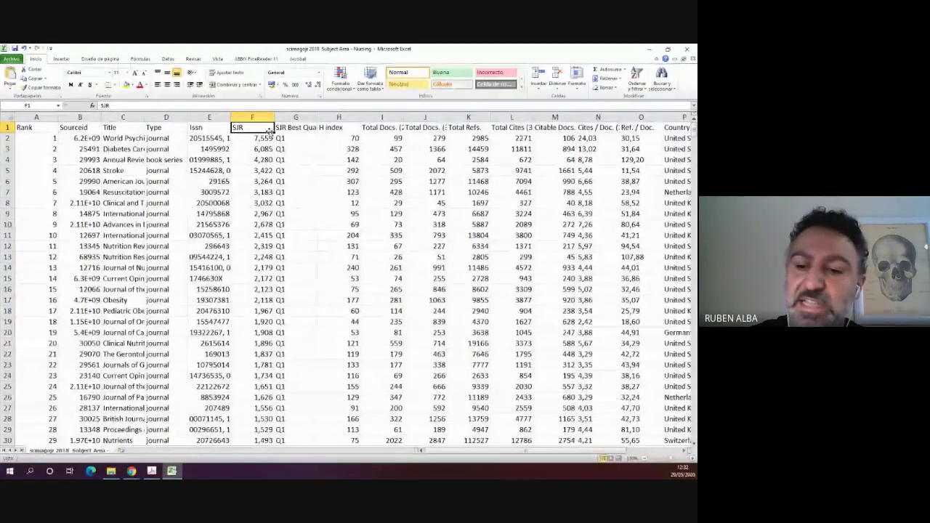
{"action": "key", "text": "Right"}
{"action": "key", "text": "Right"}
{"action": "key", "text": "Right"}
{"action": "key", "text": "Right"}
{"action": "key", "text": "Right"}
{"action": "key", "text": "Right"}
{"action": "key", "text": "Right"}
{"action": "key", "text": "Right"}
{"action": "key", "text": "Right"}
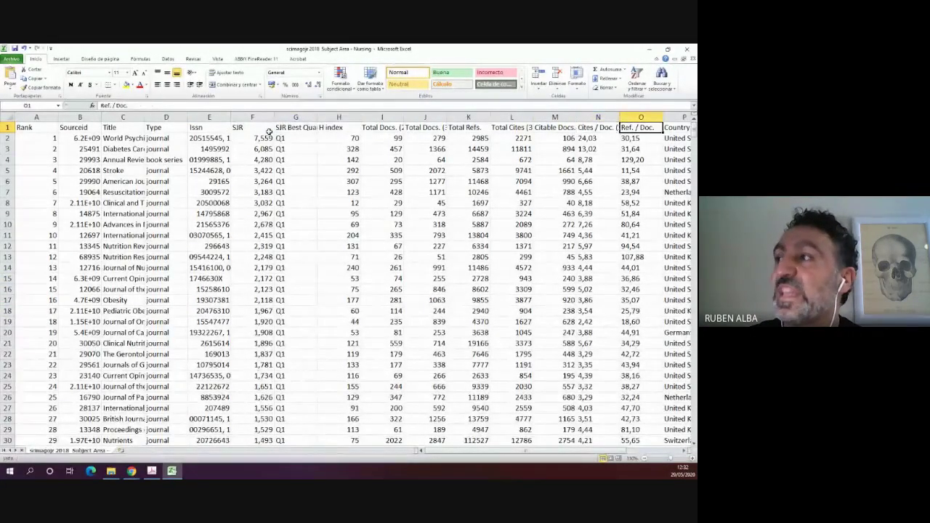
{"action": "key", "text": "Right"}
{"action": "key", "text": "Right"}
{"action": "key", "text": "Right"}
{"action": "key", "text": "Right"}
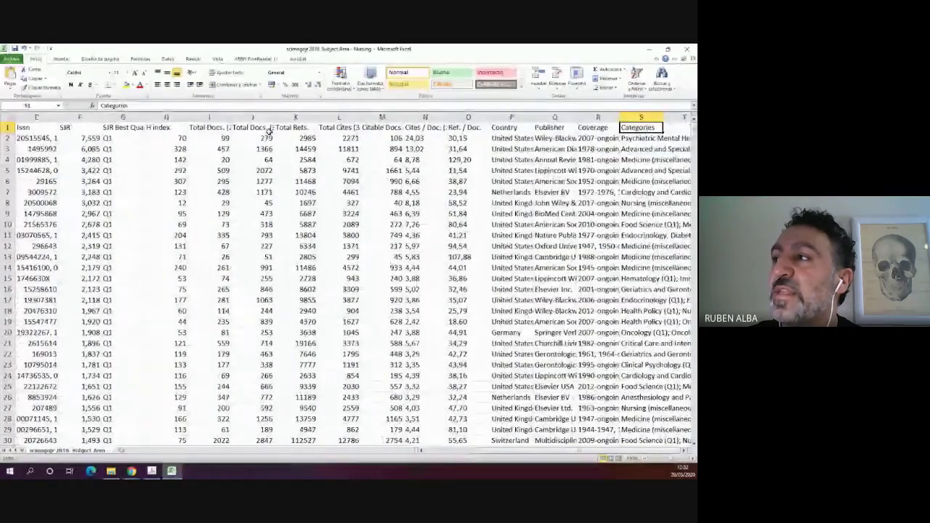
{"action": "key", "text": "Left"}
{"action": "key", "text": "Left"}
{"action": "key", "text": "Left"}
{"action": "key", "text": "Left"}
{"action": "key", "text": "Left"}
{"action": "key", "text": "Left"}
{"action": "key", "text": "Left"}
{"action": "key", "text": "Left"}
{"action": "key", "text": "Left"}
{"action": "key", "text": "Left"}
{"action": "key", "text": "Left"}
{"action": "key", "text": "Left"}
{"action": "key", "text": "Left"}
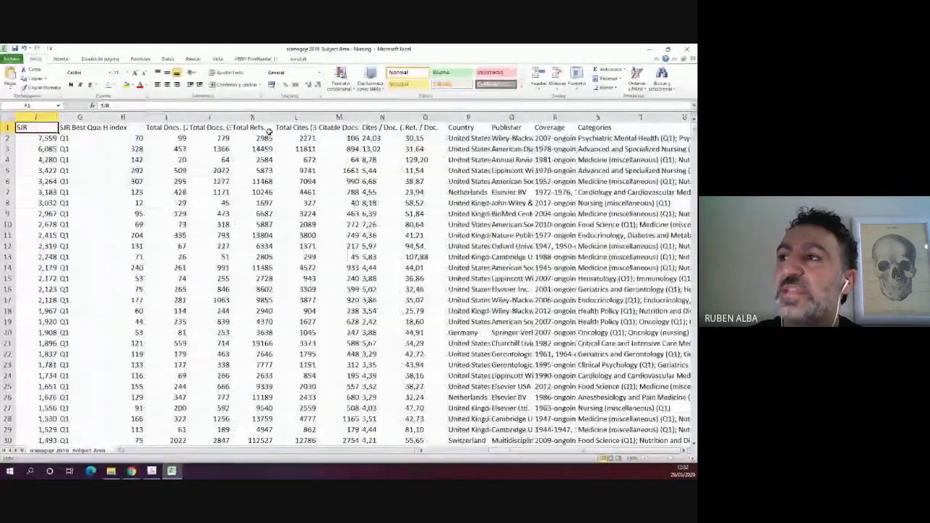
{"action": "key", "text": "Left"}
{"action": "key", "text": "Left"}
{"action": "key", "text": "Left"}
{"action": "key", "text": "Left"}
{"action": "key", "text": "Left"}
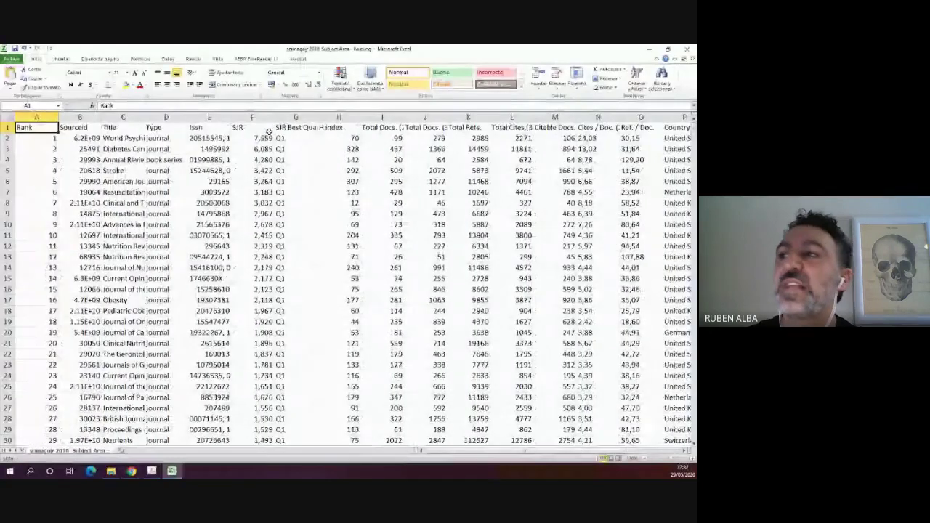
- Highlight the SJR column and inspect how its values are ordered down the list
{"action": "left_click", "coordinate": [269, 130]}
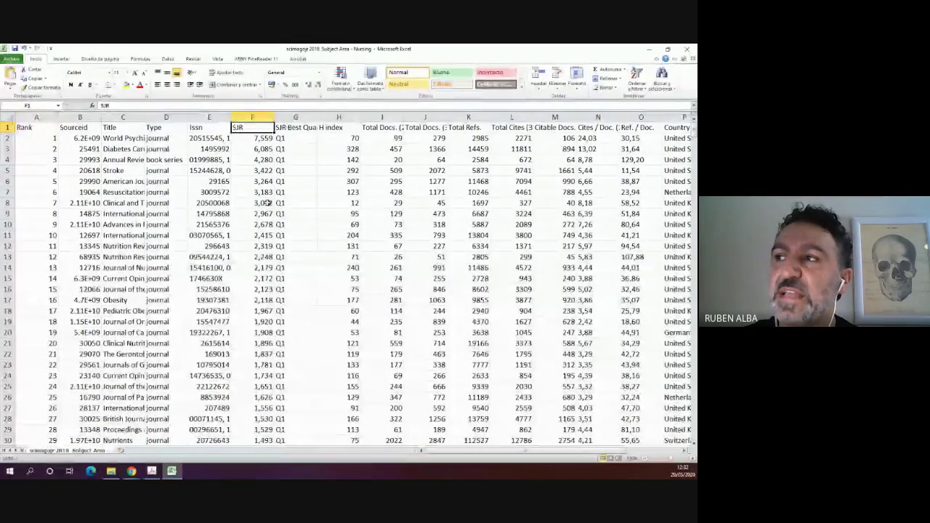
{"action": "left_click", "coordinate": [252, 118]}
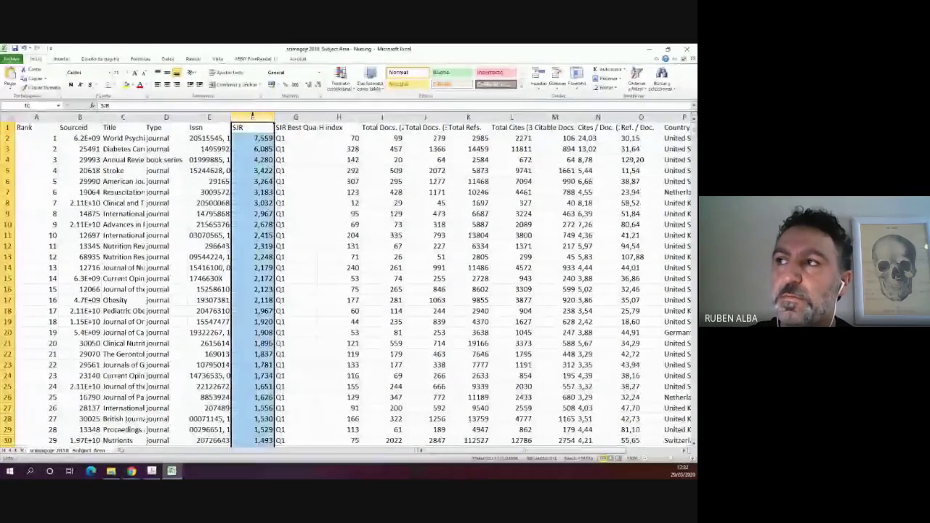
{"action": "left_click", "coordinate": [250, 129]}
{"action": "left_click", "coordinate": [246, 116]}
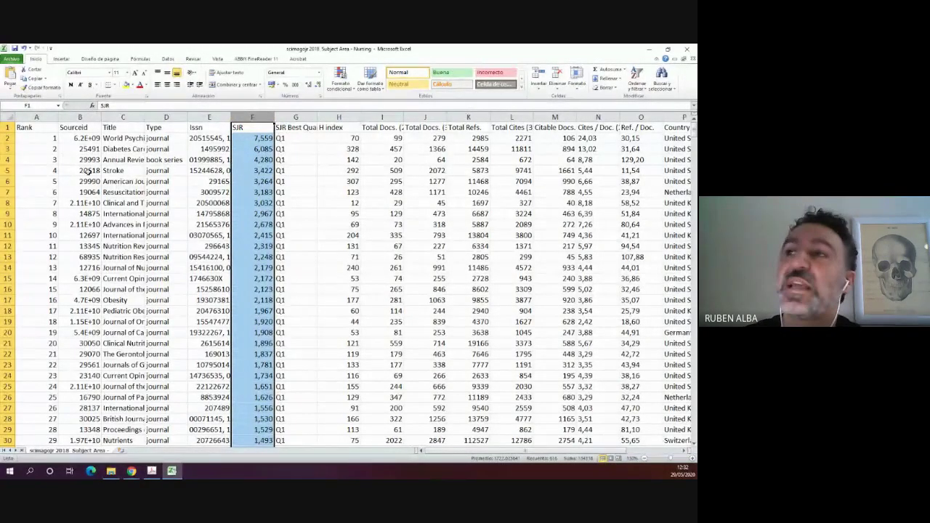
{"action": "left_click", "coordinate": [236, 171]}
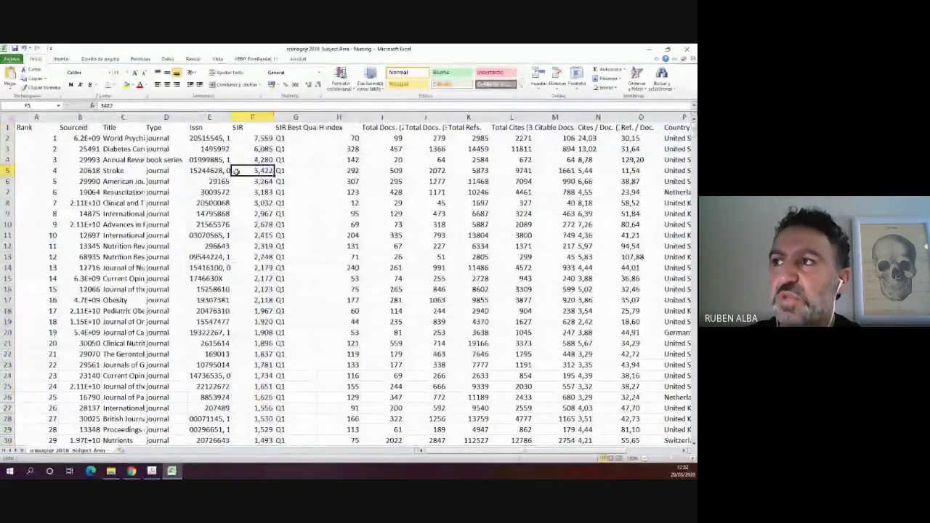
{"action": "scroll", "coordinate": [236, 172], "scroll_direction": "down", "scroll_amount": 6}
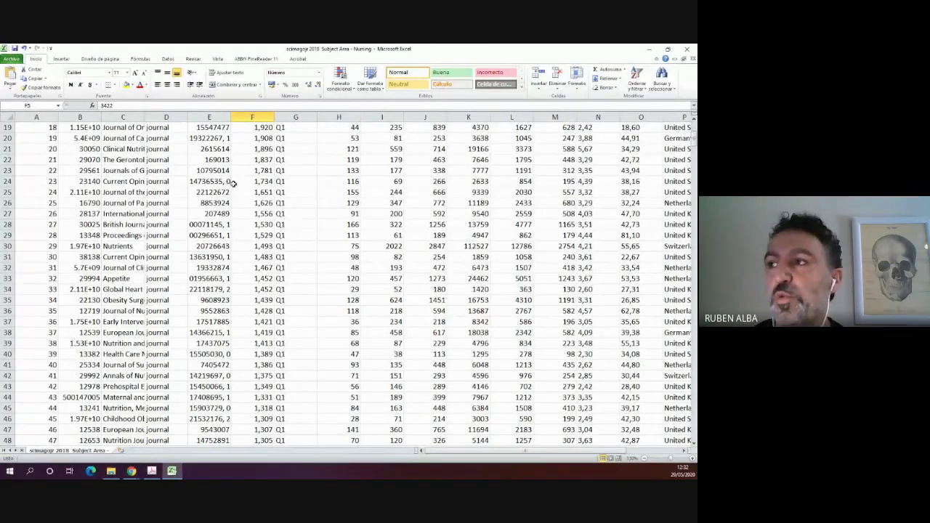
{"action": "scroll", "coordinate": [233, 242], "scroll_direction": "up", "scroll_amount": 6}
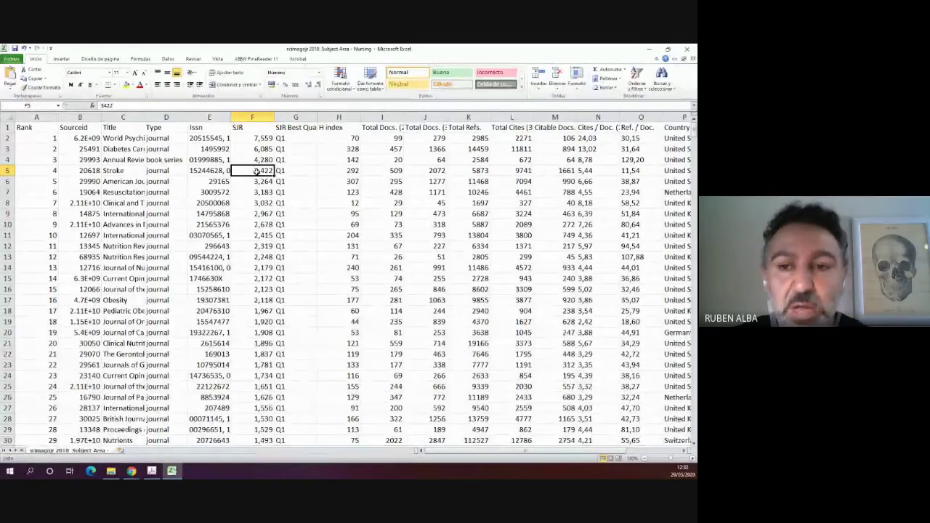
{"action": "left_click", "coordinate": [260, 236]}
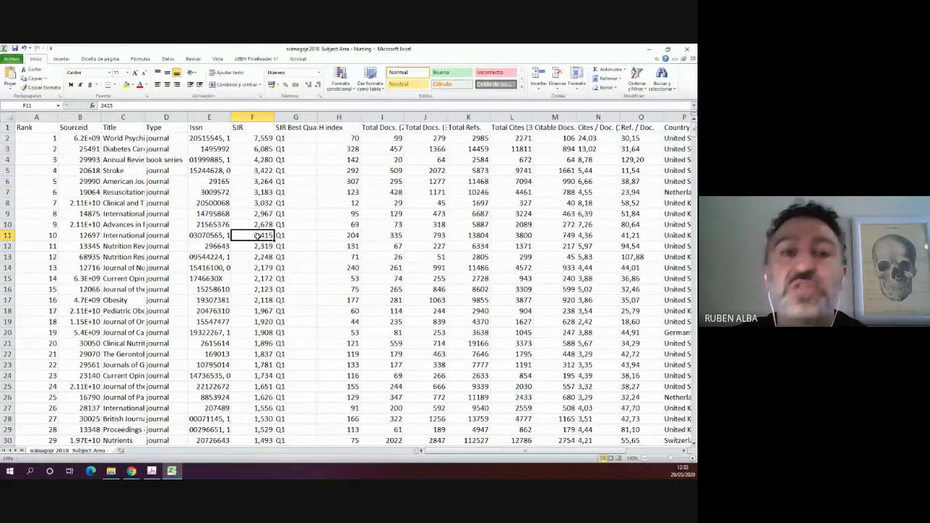
{"action": "scroll", "coordinate": [251, 246], "scroll_direction": "down", "scroll_amount": 3}
{"action": "scroll", "coordinate": [251, 246], "scroll_direction": "up", "scroll_amount": 3}
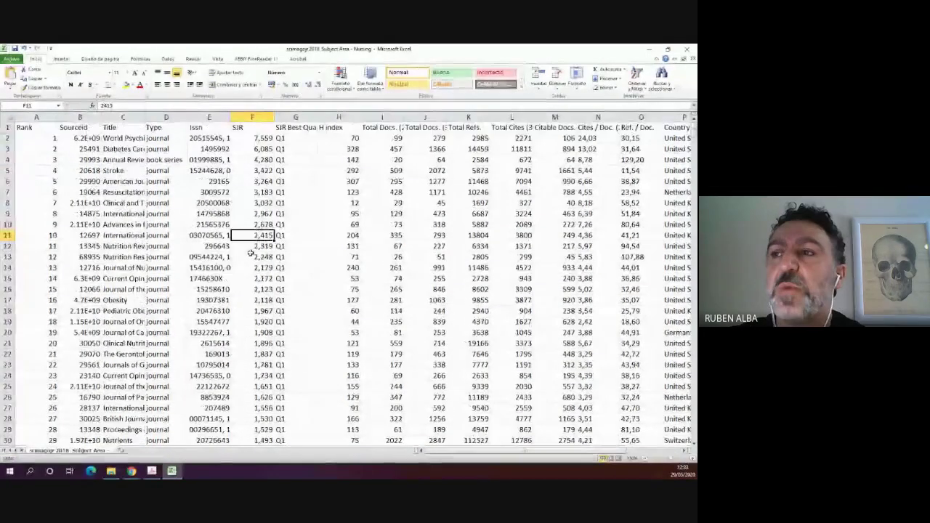
- Widen the Title column to make the journal names readable
{"action": "left_click", "coordinate": [71, 175]}
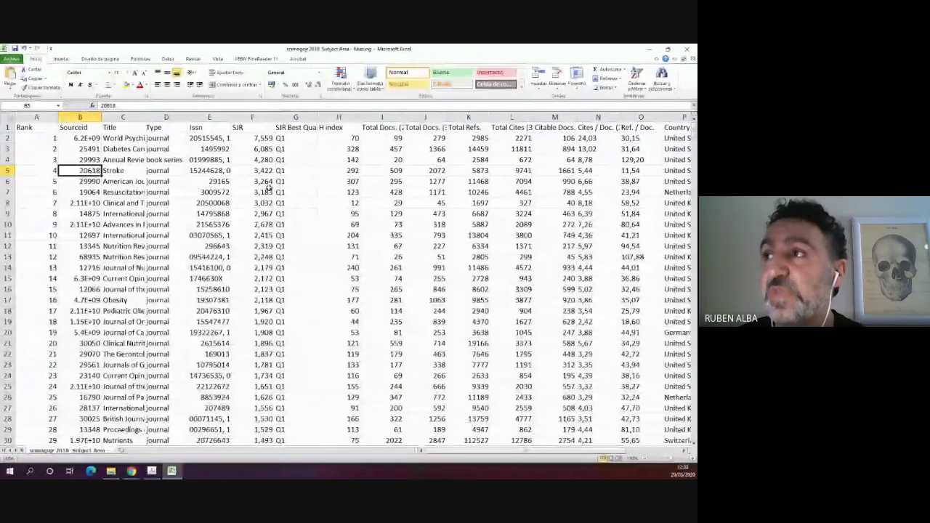
{"action": "left_click", "coordinate": [274, 213]}
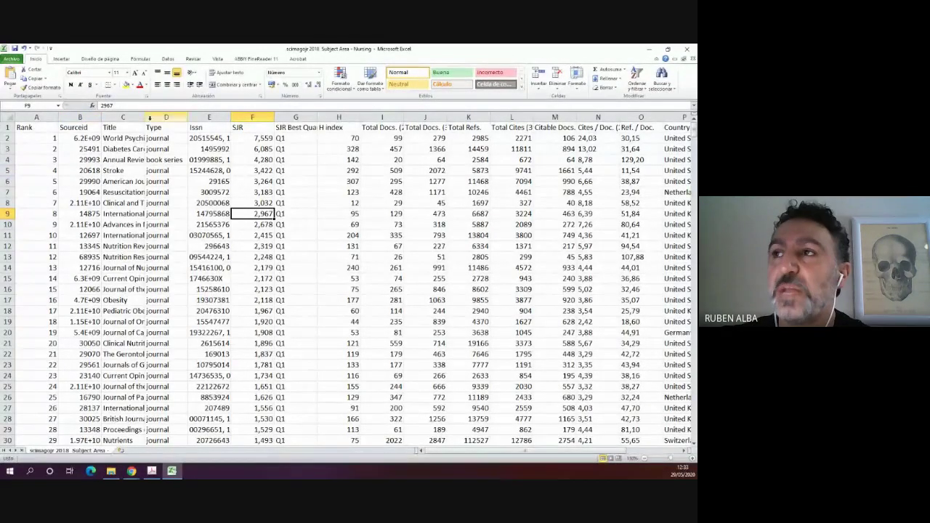
{"action": "left_click_drag", "start_coordinate": [146, 117], "coordinate": [252, 117]}
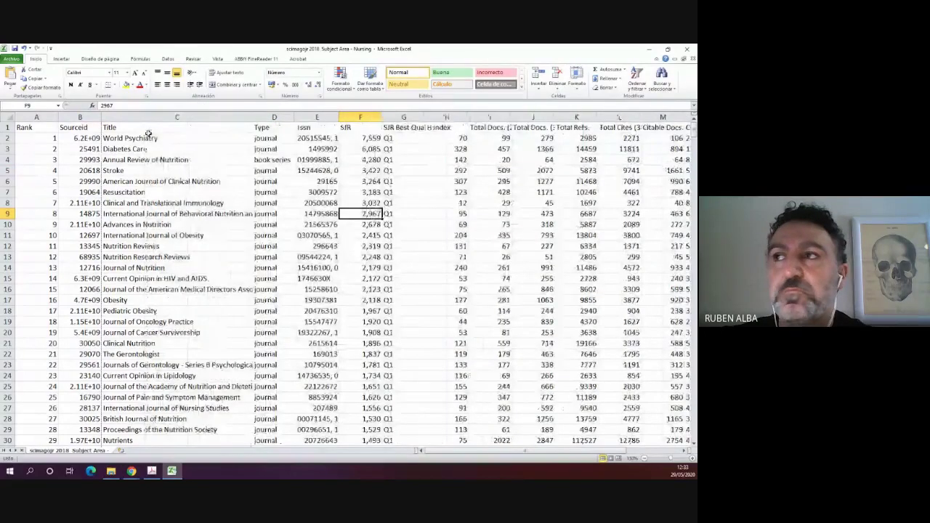
- Check the title, SJR value and best quartile of the World Psychiatry entry
{"action": "left_click", "coordinate": [133, 138]}
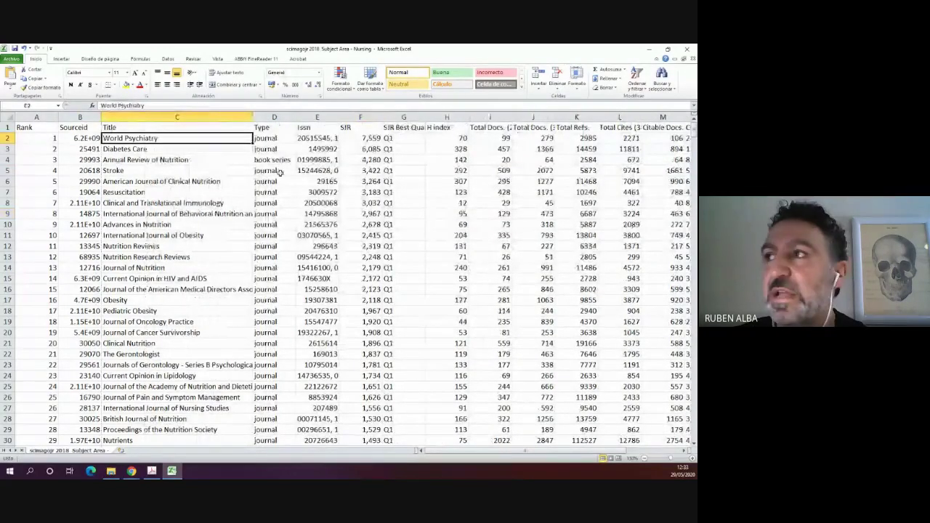
{"action": "left_click", "coordinate": [367, 138]}
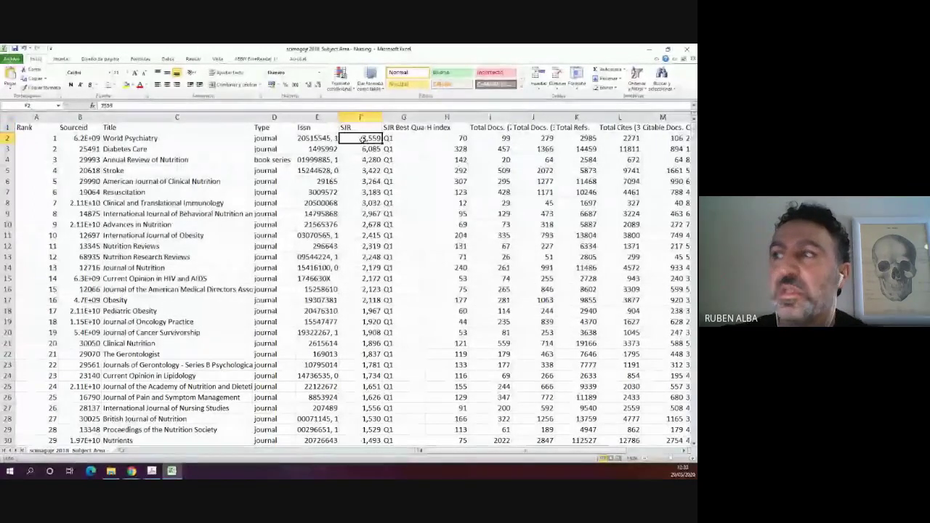
{"action": "left_click", "coordinate": [404, 138]}
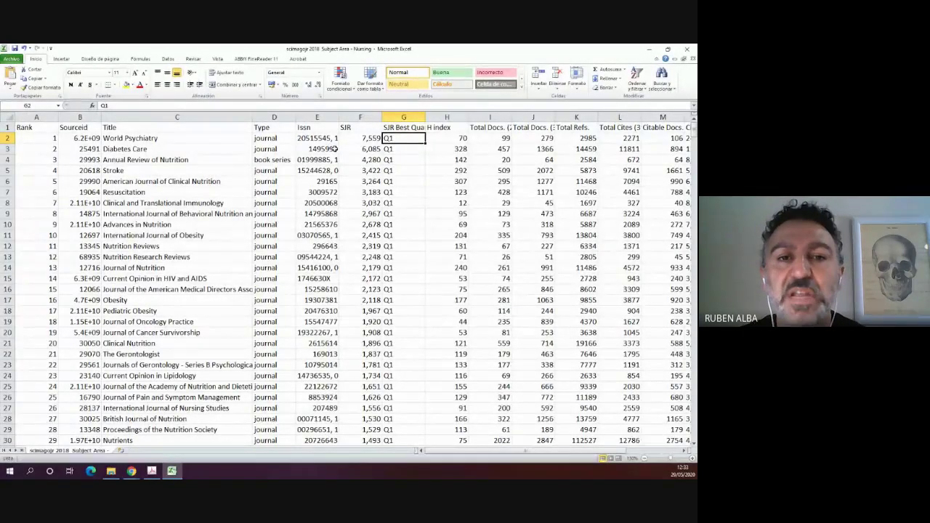
{"action": "left_click", "coordinate": [234, 138]}
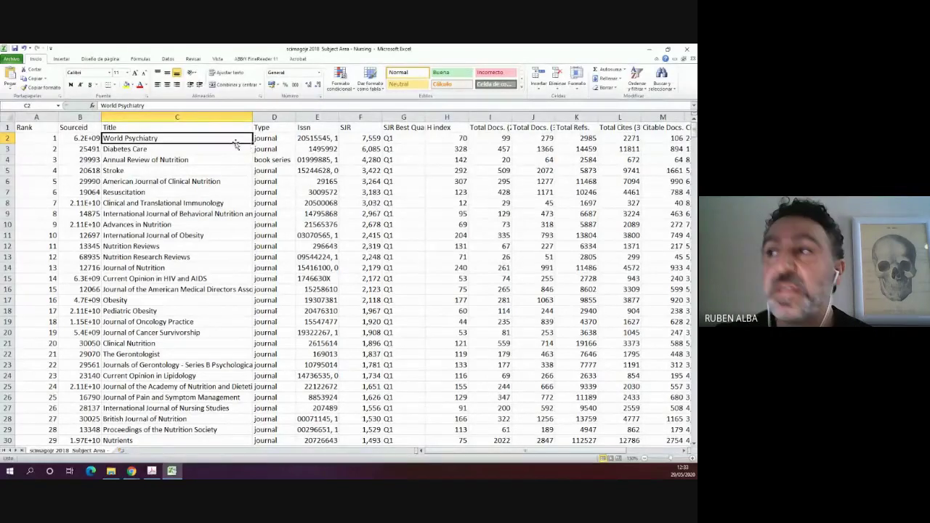
{"action": "left_click", "coordinate": [221, 145]}
{"action": "left_click", "coordinate": [182, 138]}
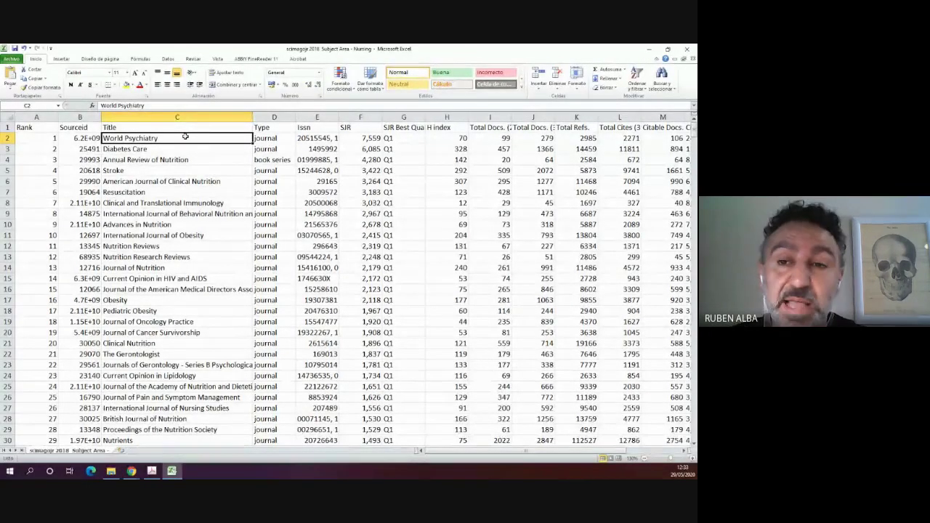
- Look over further journal titles, such as Annual Review of Nutrition and American Journal of Clinical Nutrition
{"action": "left_click", "coordinate": [172, 159]}
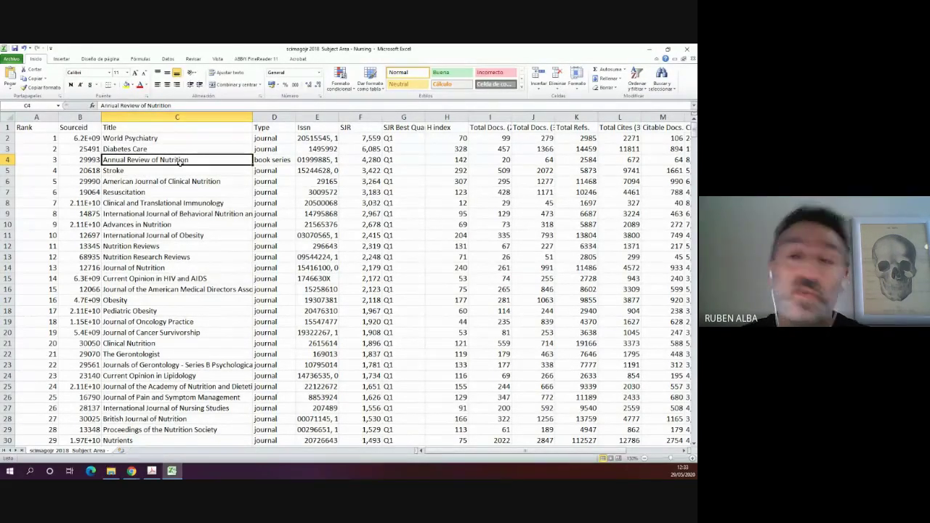
{"action": "left_click", "coordinate": [163, 181]}
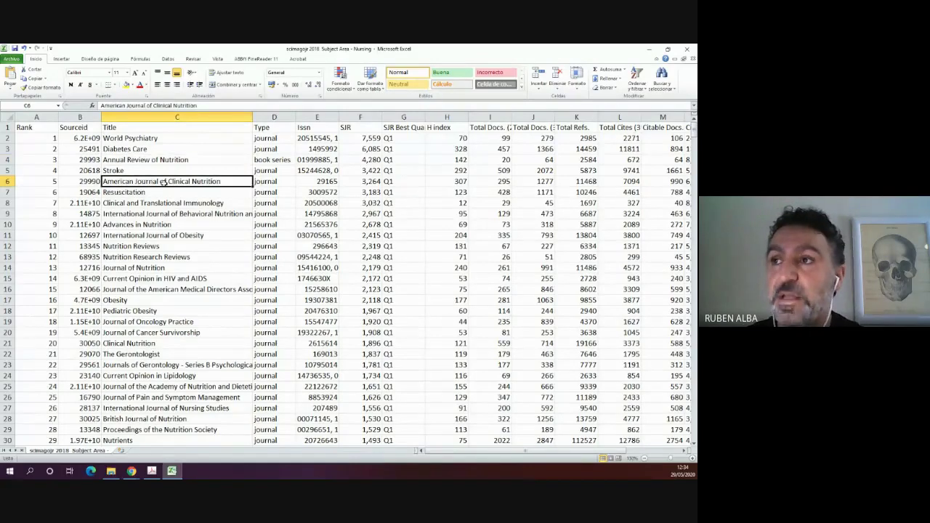
{"action": "scroll", "coordinate": [165, 183], "scroll_direction": "down", "scroll_amount": 4}
{"action": "scroll", "coordinate": [164, 184], "scroll_direction": "up", "scroll_amount": 4}
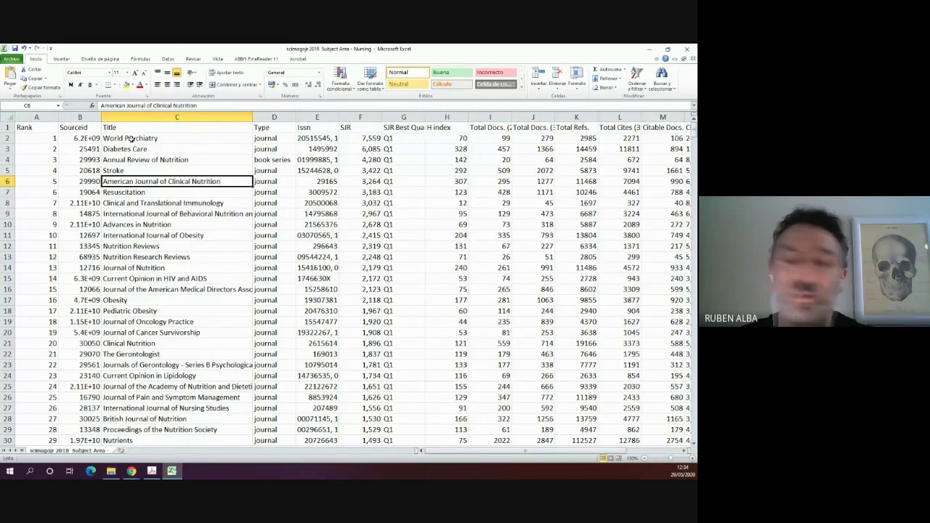
- Select all journal titles from World Psychiatry in C2 down to the last entry in C622
{"action": "left_click", "coordinate": [131, 138]}
{"action": "key", "text": "ctrl+shift+Down"}
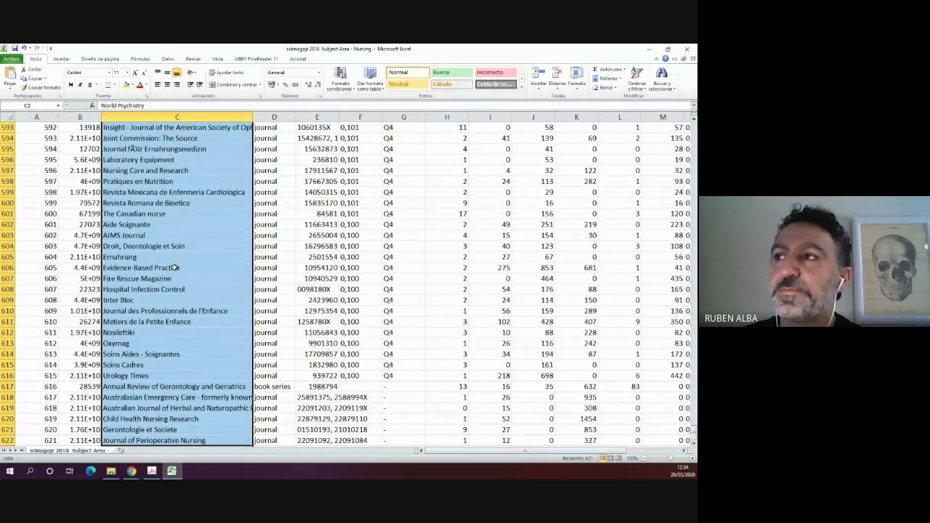
{"action": "scroll", "coordinate": [174, 268], "scroll_direction": "up", "scroll_amount": 20}
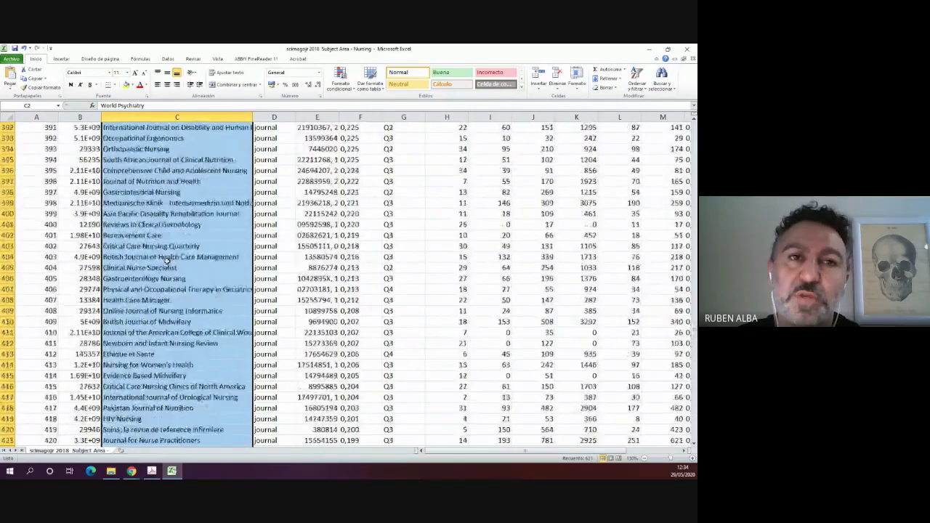
- Look back through the selected journal titles up to the first entries and clear the selection
{"action": "scroll", "coordinate": [166, 259], "scroll_direction": "up", "scroll_amount": 20}
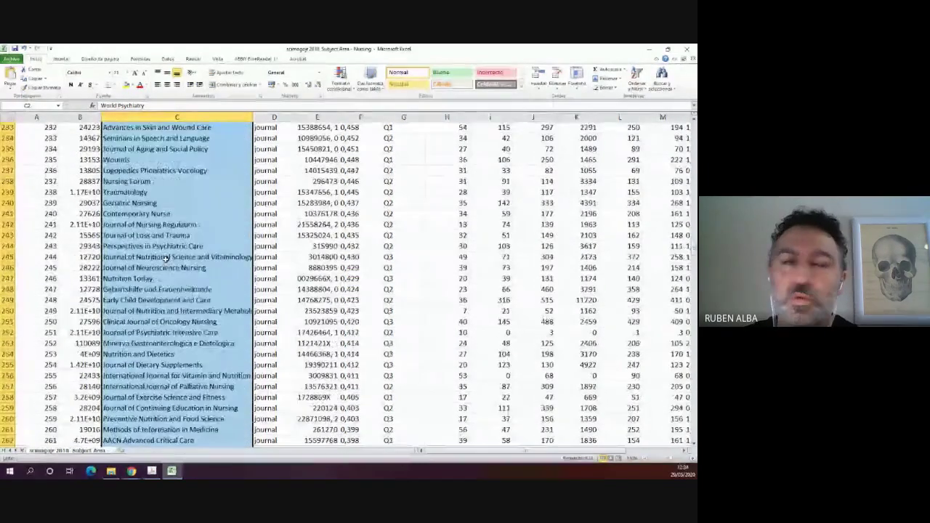
{"action": "scroll", "coordinate": [166, 259], "scroll_direction": "up", "scroll_amount": 20}
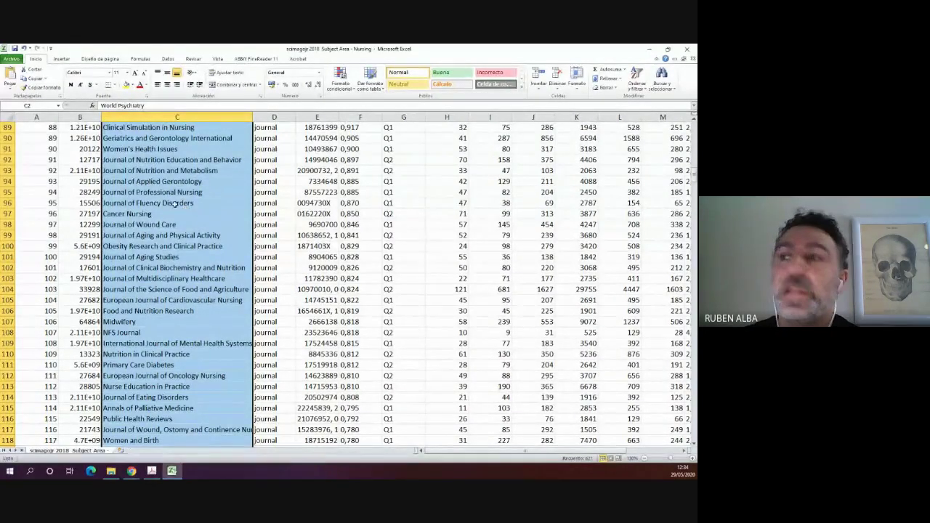
{"action": "scroll", "coordinate": [174, 204], "scroll_direction": "up", "scroll_amount": 20}
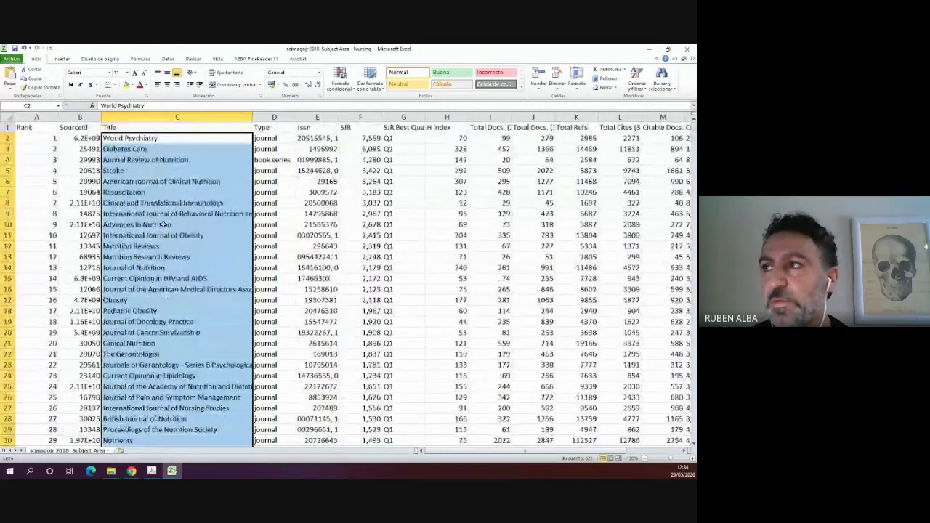
{"action": "left_click", "coordinate": [171, 213]}
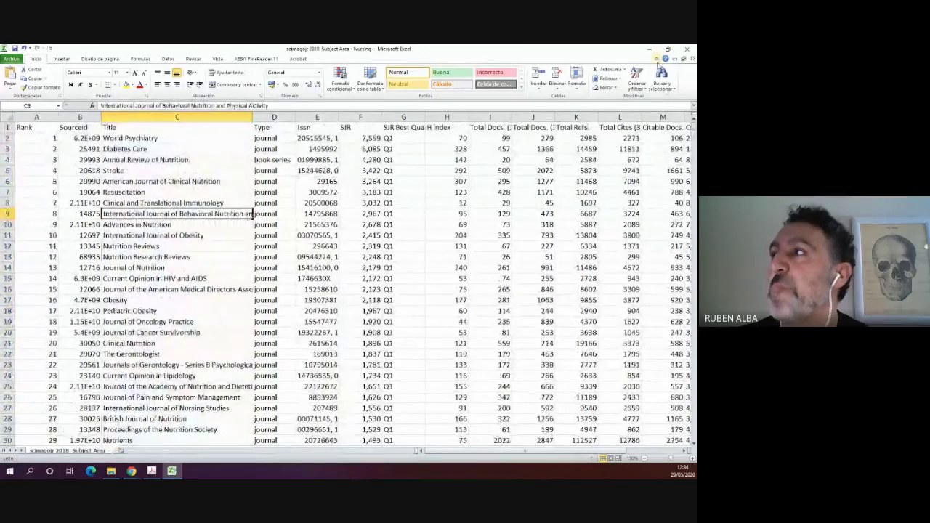
- Switch to the SCImago Nursing ranking in the browser and review its filters and journal search area
{"action": "left_click", "coordinate": [648, 53]}
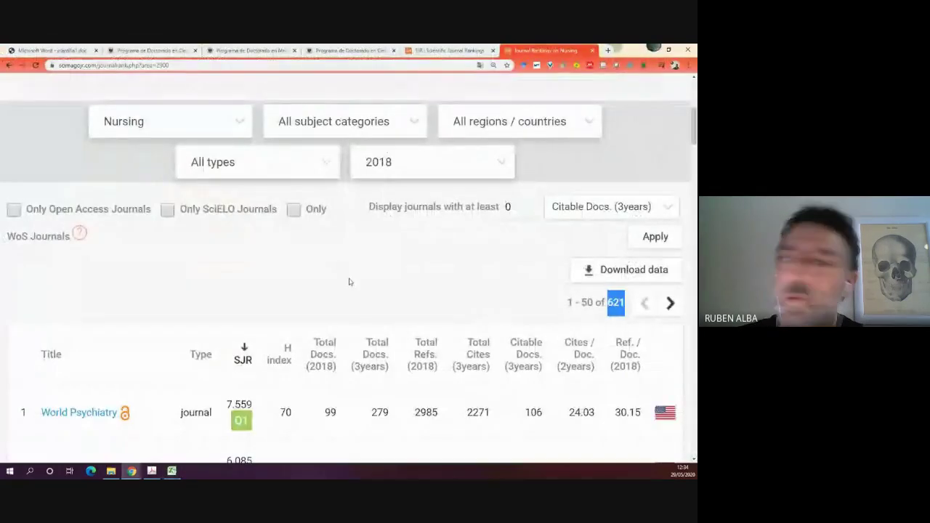
{"action": "scroll", "coordinate": [349, 283], "scroll_direction": "up", "scroll_amount": 2}
{"action": "scroll", "coordinate": [350, 283], "scroll_direction": "up", "scroll_amount": 3}
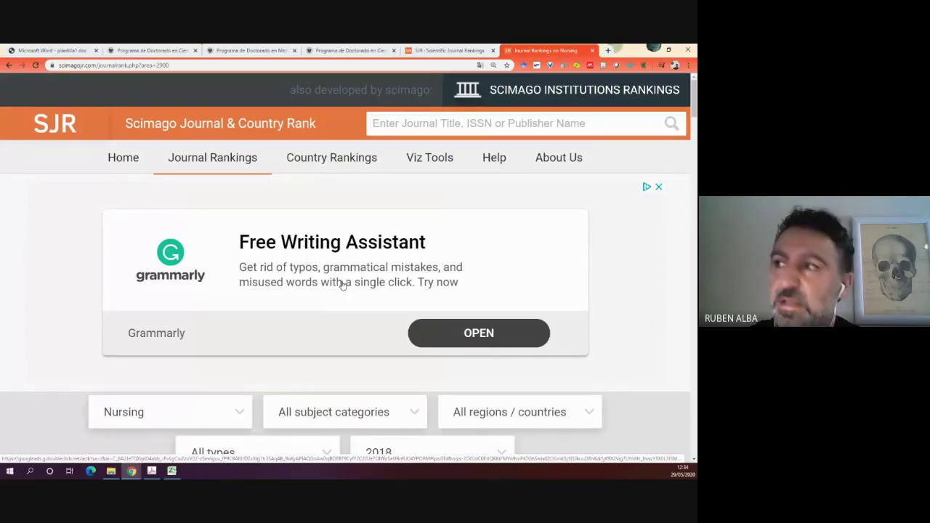
{"action": "scroll", "coordinate": [490, 263], "scroll_direction": "down", "scroll_amount": 3}
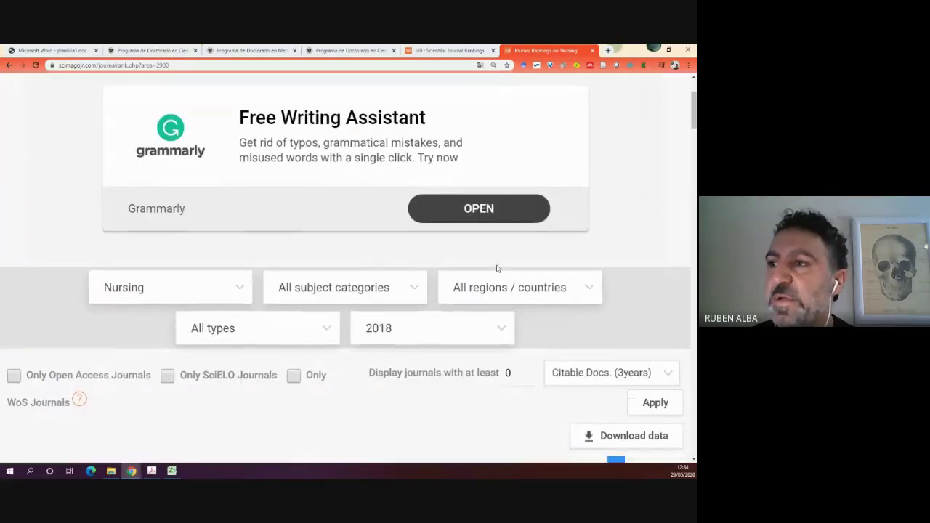
{"action": "scroll", "coordinate": [497, 268], "scroll_direction": "down", "scroll_amount": 3}
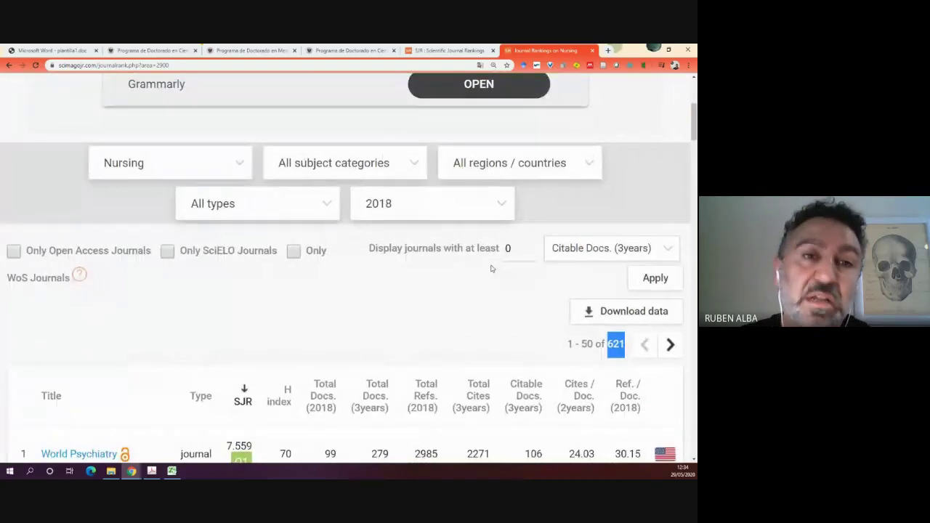
{"action": "scroll", "coordinate": [490, 269], "scroll_direction": "up", "scroll_amount": 5}
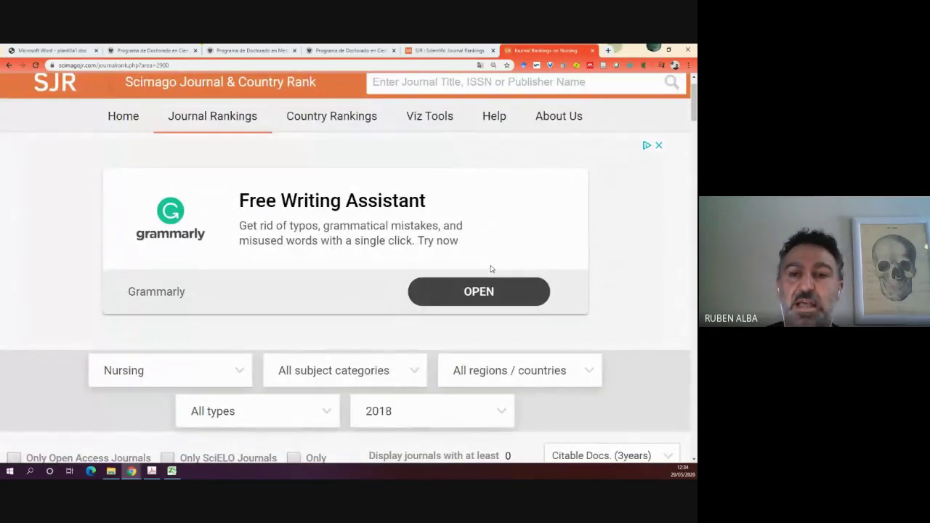
{"action": "scroll", "coordinate": [281, 183], "scroll_direction": "up", "scroll_amount": 1}
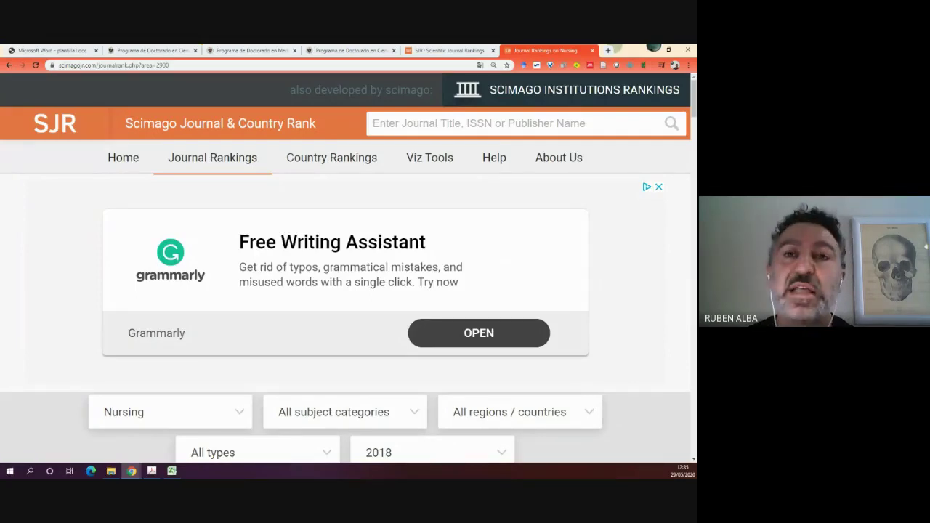
- Switch to the Excel ranking and copy the journal title Nutrition Reviews from C12
{"action": "left_click", "coordinate": [172, 472]}
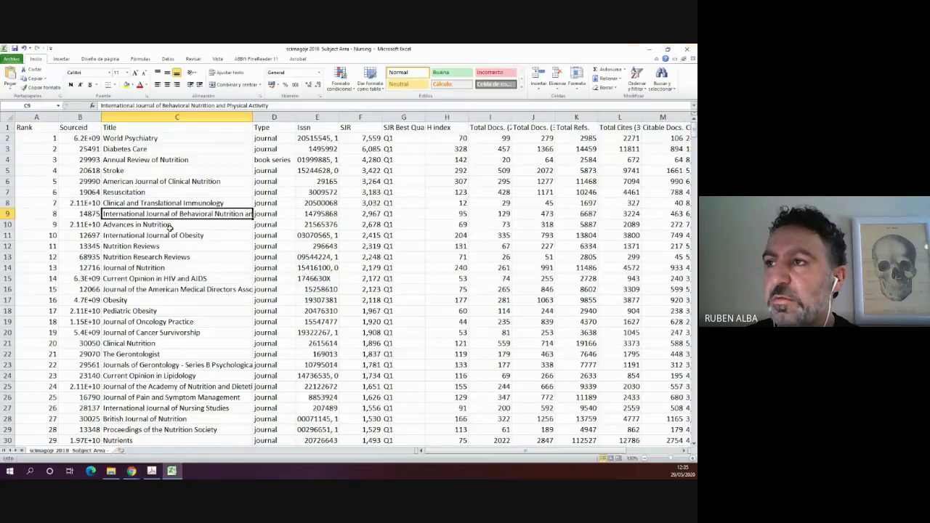
{"action": "left_click", "coordinate": [120, 246]}
{"action": "key", "text": "ctrl+c"}
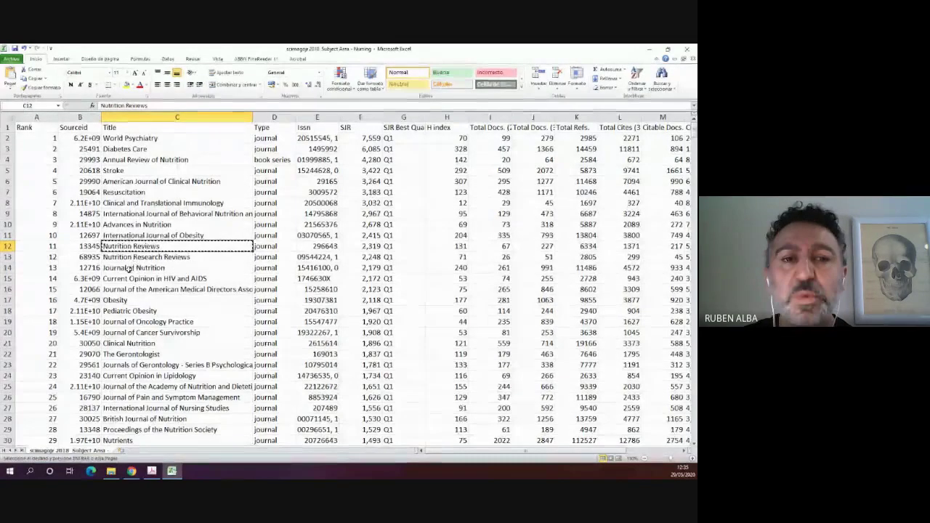
- Return to SCImago in the browser and search for the copied title Nutrition Reviews
{"action": "left_click", "coordinate": [650, 49]}
{"action": "left_click", "coordinate": [405, 124]}
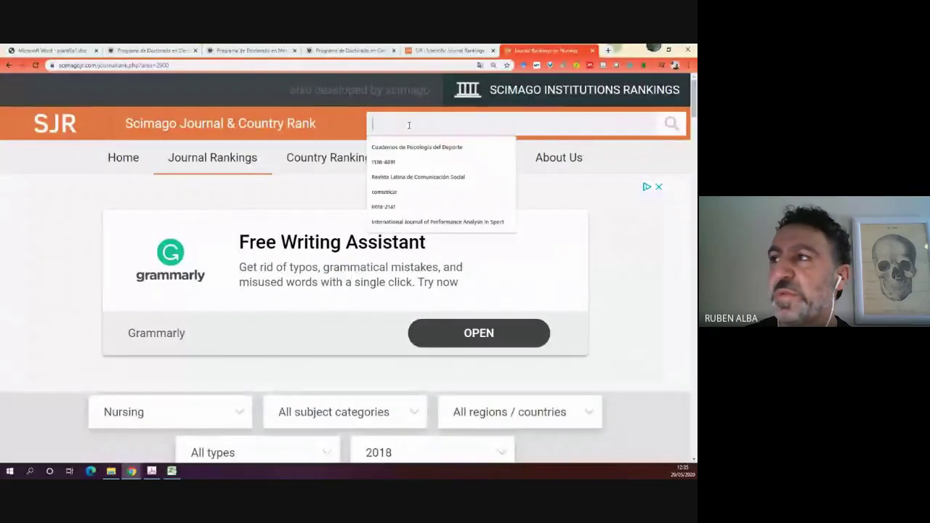
{"action": "key", "text": "ctrl+v"}
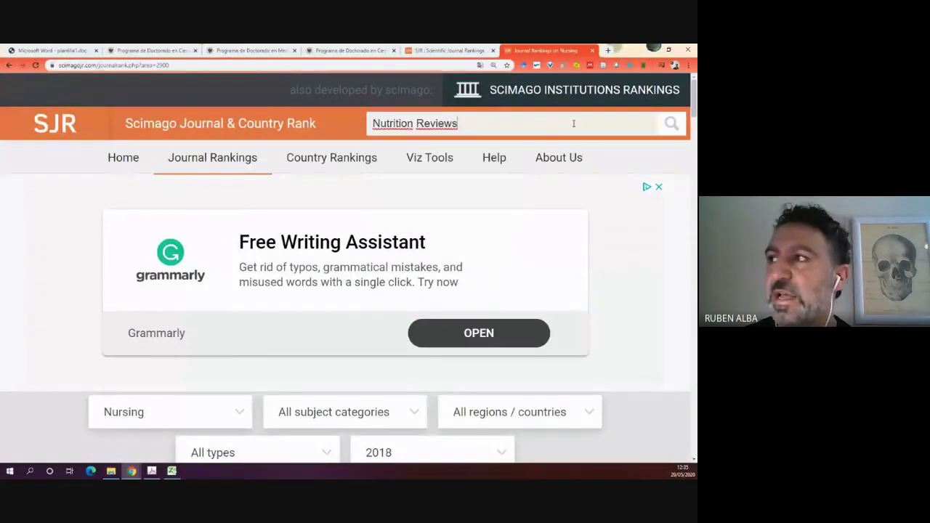
{"action": "key", "text": "Return"}
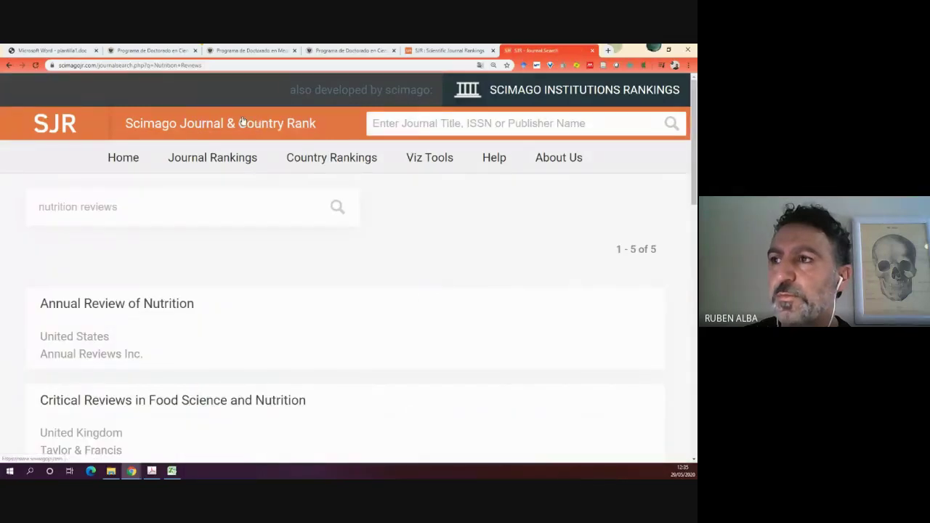
- Look through the search results and open the profile of Nutrition Reviews from Oxford University Press
{"action": "scroll", "coordinate": [268, 143], "scroll_direction": "down", "scroll_amount": 4}
{"action": "scroll", "coordinate": [269, 144], "scroll_direction": "up", "scroll_amount": 5}
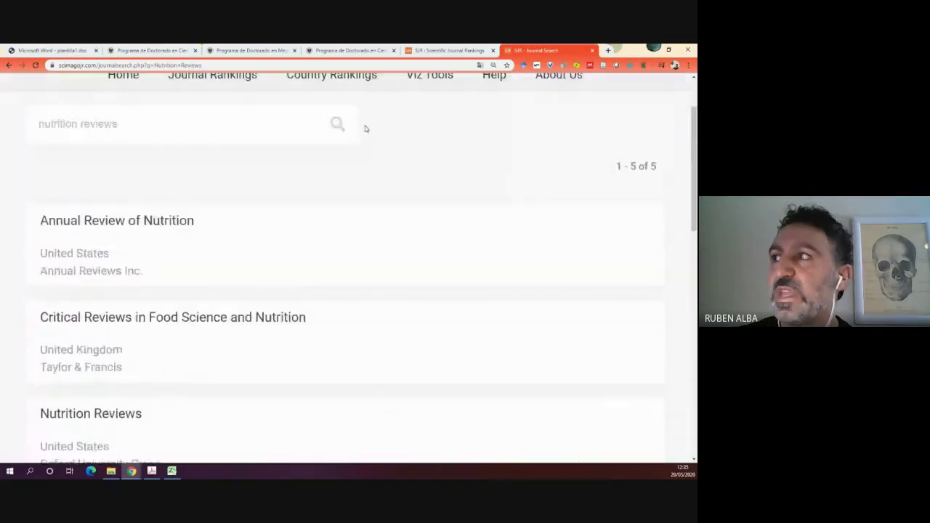
{"action": "left_click", "coordinate": [492, 125]}
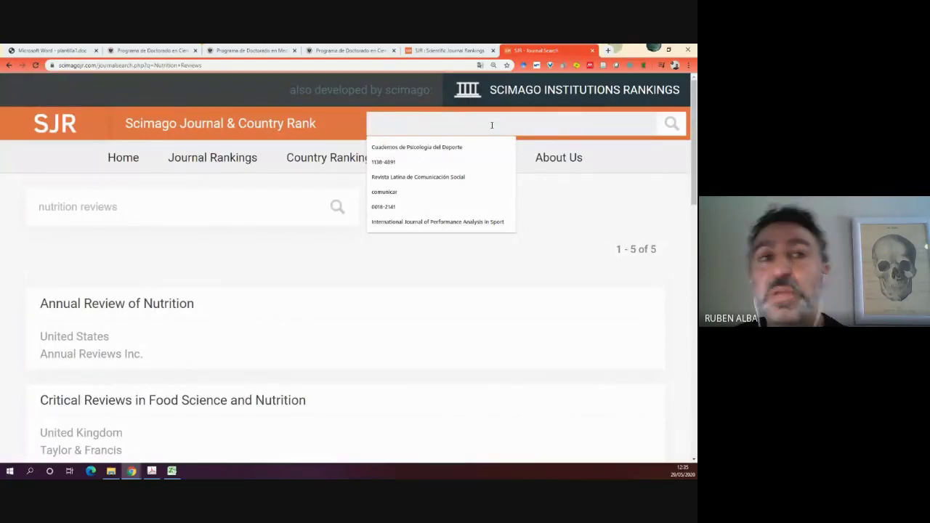
{"action": "left_click", "coordinate": [227, 246]}
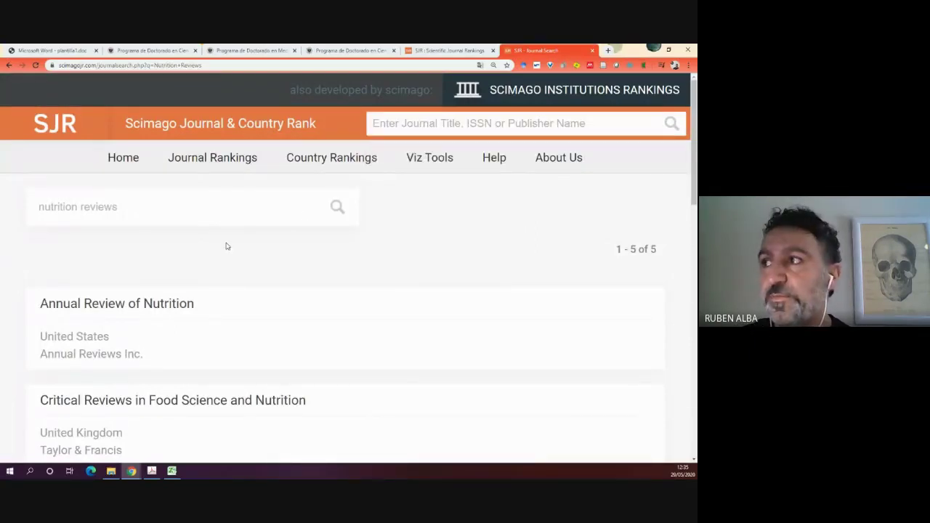
{"action": "scroll", "coordinate": [240, 239], "scroll_direction": "down", "scroll_amount": 2}
{"action": "scroll", "coordinate": [242, 239], "scroll_direction": "down", "scroll_amount": 1}
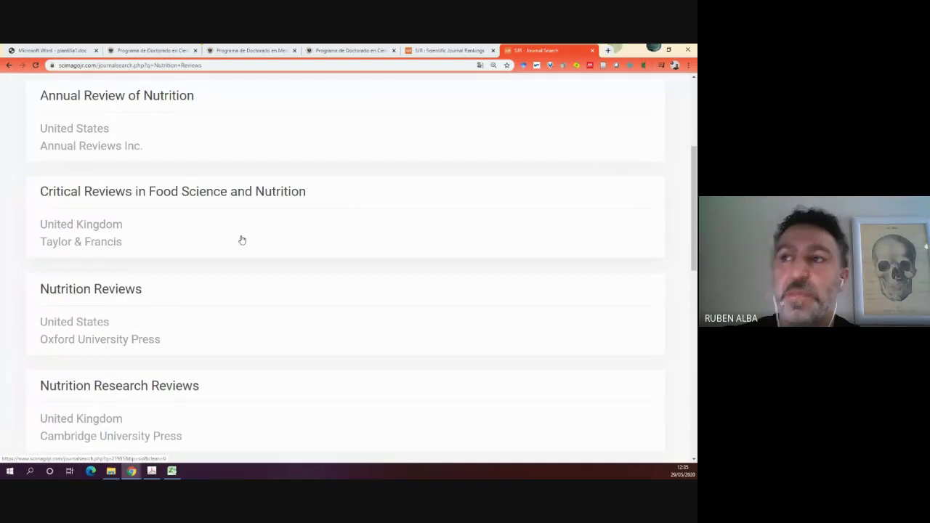
{"action": "left_click", "coordinate": [65, 289]}
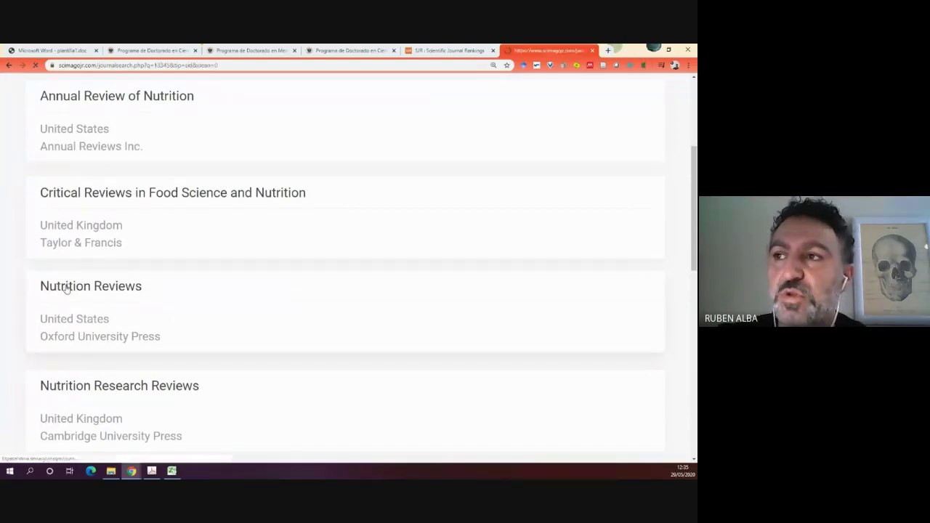
- Read the Nutrition Reviews profile, checking its subject categories, coverage years and scope
{"action": "scroll", "coordinate": [234, 243], "scroll_direction": "down", "scroll_amount": 3}
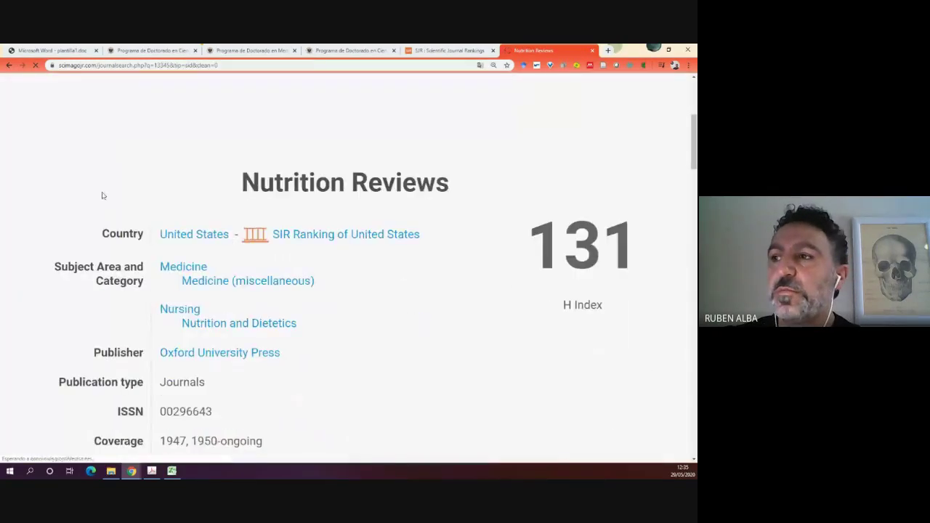
{"action": "scroll", "coordinate": [160, 182], "scroll_direction": "down", "scroll_amount": 2}
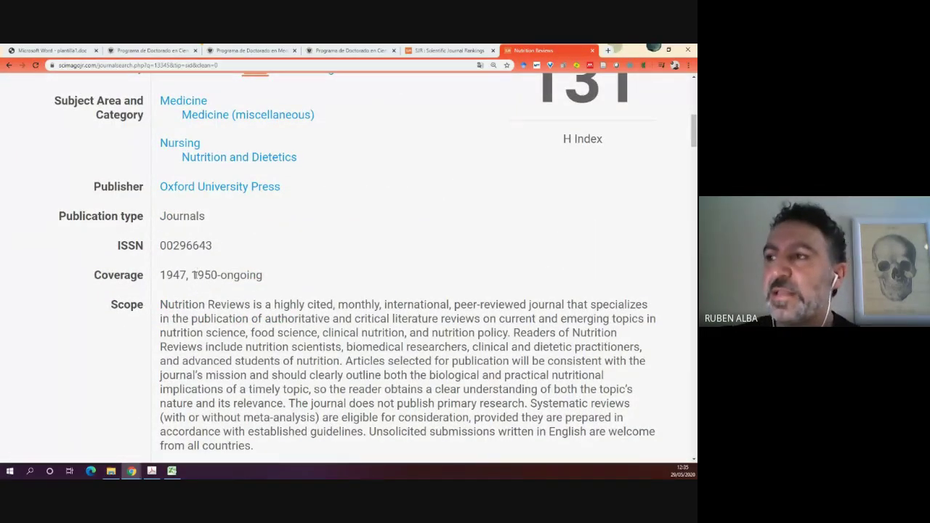
{"action": "left_click_drag", "start_coordinate": [197, 275], "coordinate": [218, 275]}
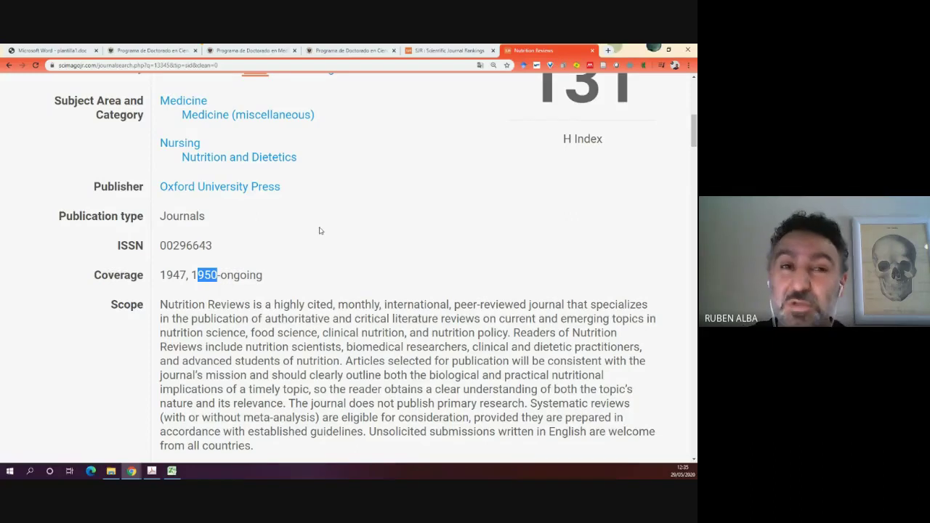
{"action": "left_click", "coordinate": [377, 227]}
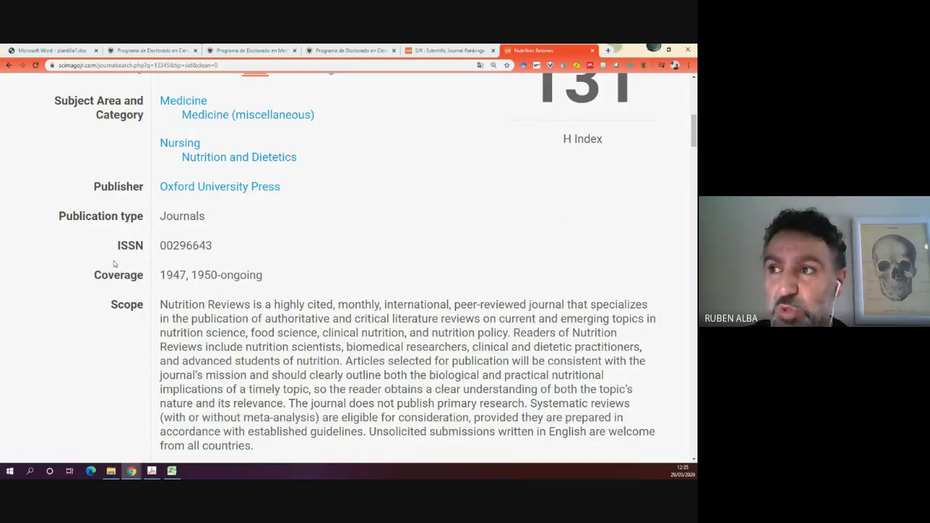
{"action": "left_click_drag", "start_coordinate": [94, 274], "coordinate": [150, 276]}
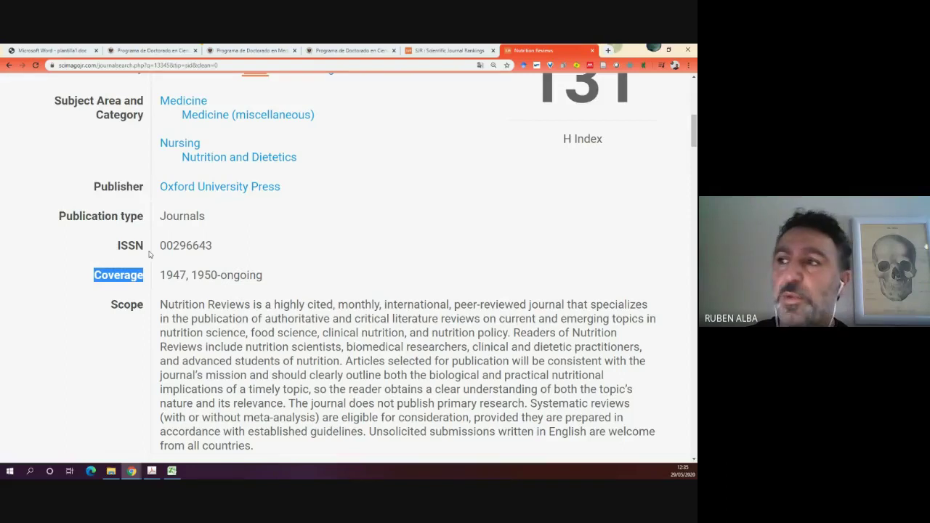
{"action": "scroll", "coordinate": [149, 253], "scroll_direction": "down", "scroll_amount": 2}
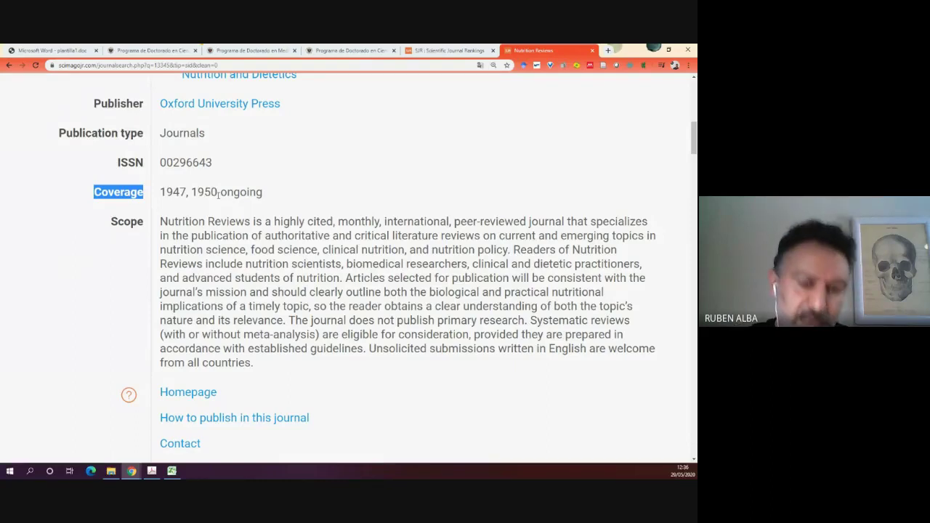
{"action": "left_click", "coordinate": [266, 242]}
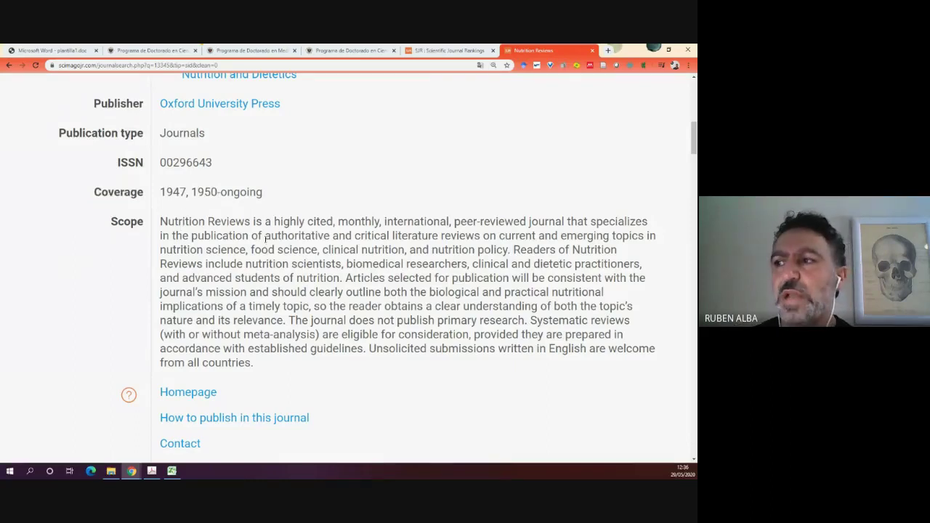
- Examine the Quartiles chart by year for Medicine (miscellaneous) and Nutrition and Dietetics
{"action": "scroll", "coordinate": [266, 236], "scroll_direction": "down", "scroll_amount": 10}
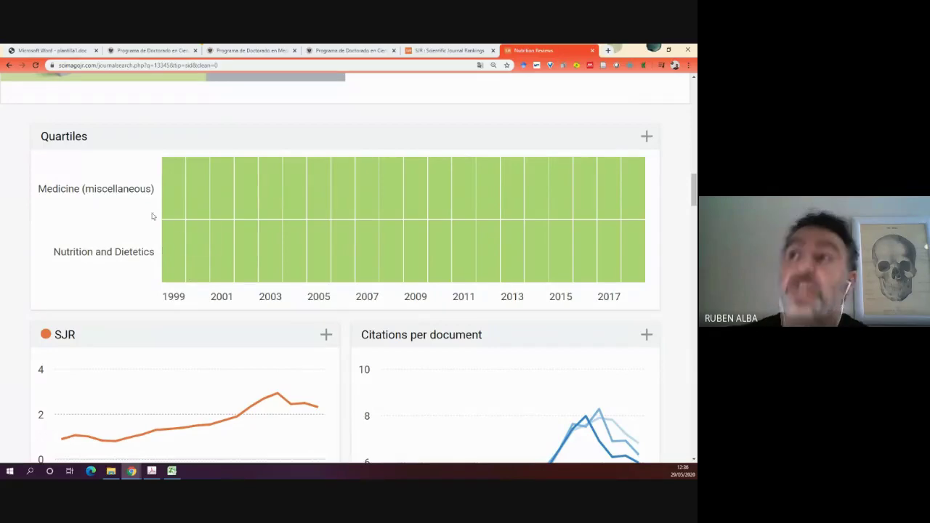
{"action": "scroll", "coordinate": [157, 208], "scroll_direction": "up", "scroll_amount": 3}
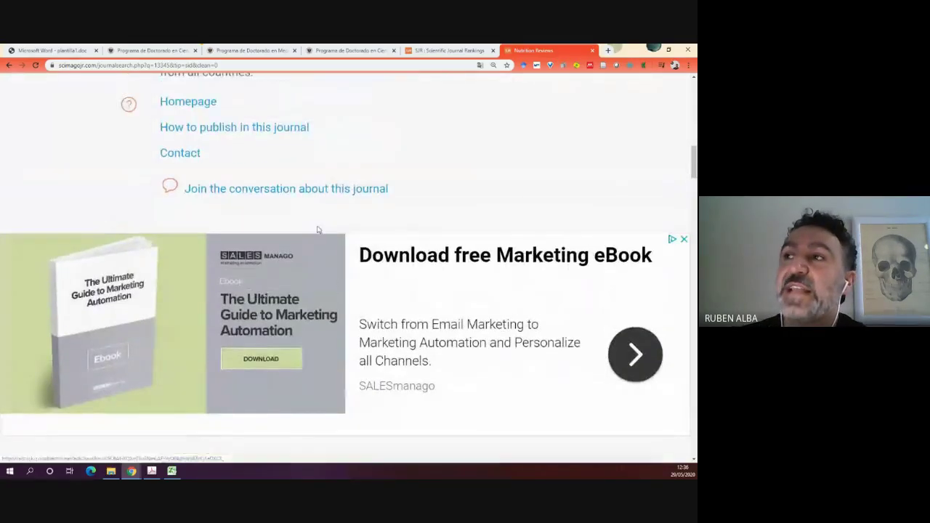
{"action": "scroll", "coordinate": [319, 229], "scroll_direction": "down", "scroll_amount": 3}
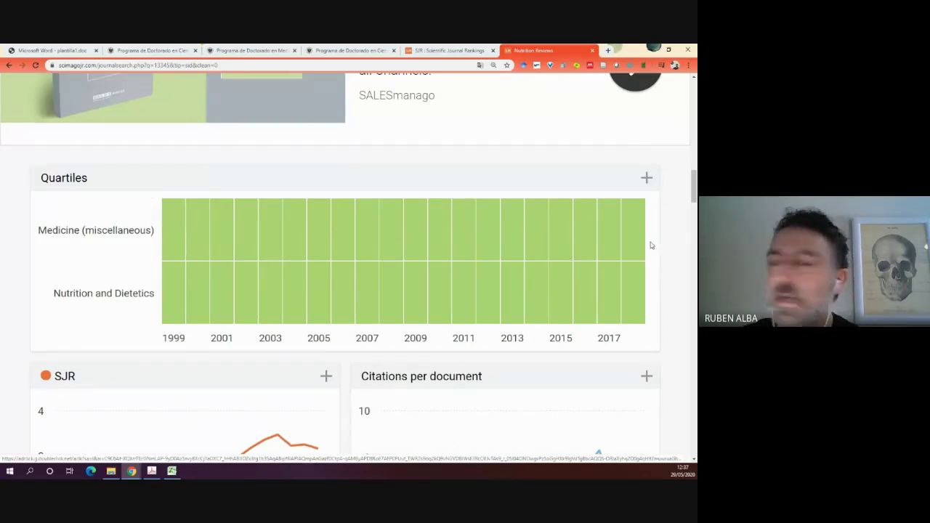
{"action": "mouse_move", "coordinate": [636, 240]}
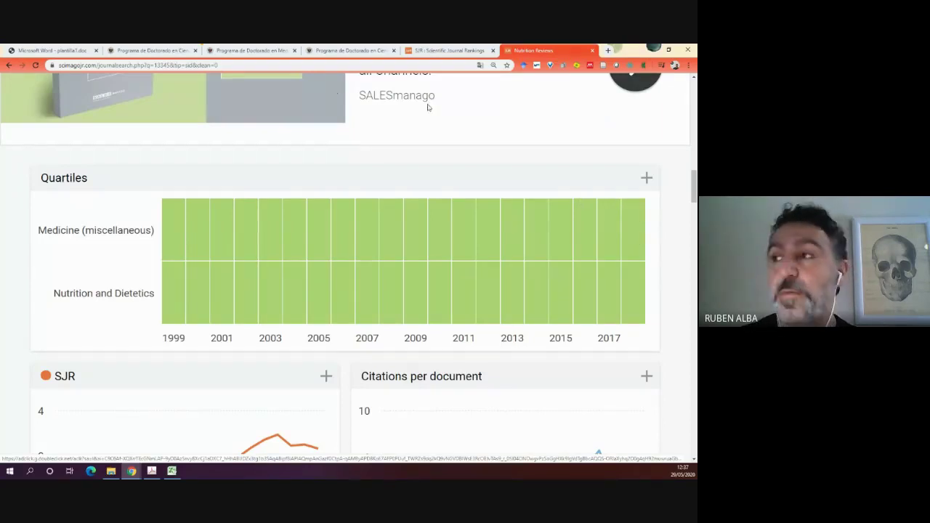
{"action": "mouse_move", "coordinate": [197, 250]}
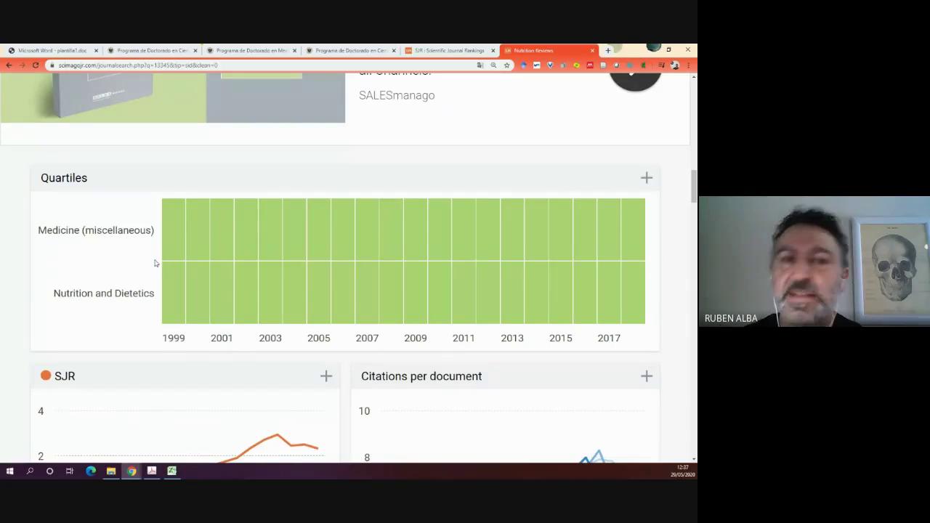
- Inspect the yearly values along the SJR trend chart of Nutrition Reviews
{"action": "scroll", "coordinate": [141, 267], "scroll_direction": "down", "scroll_amount": 4}
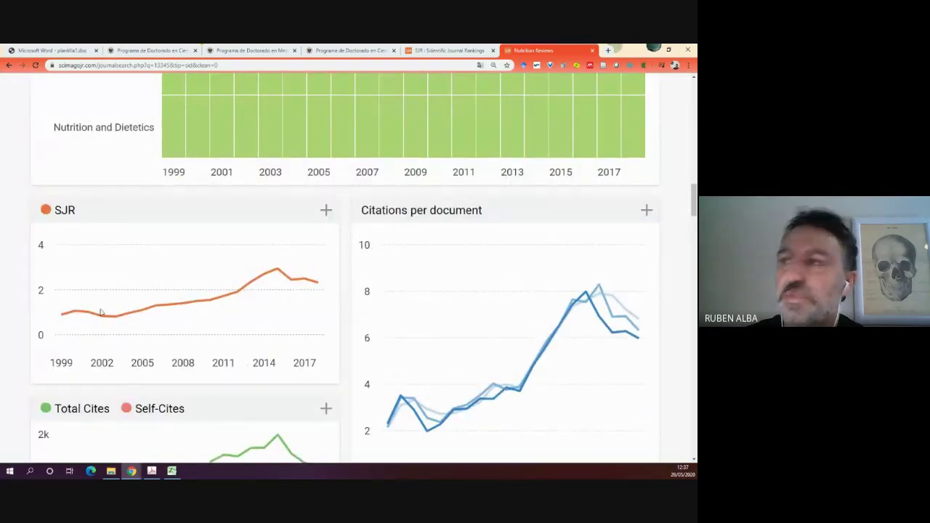
{"action": "mouse_move", "coordinate": [152, 309]}
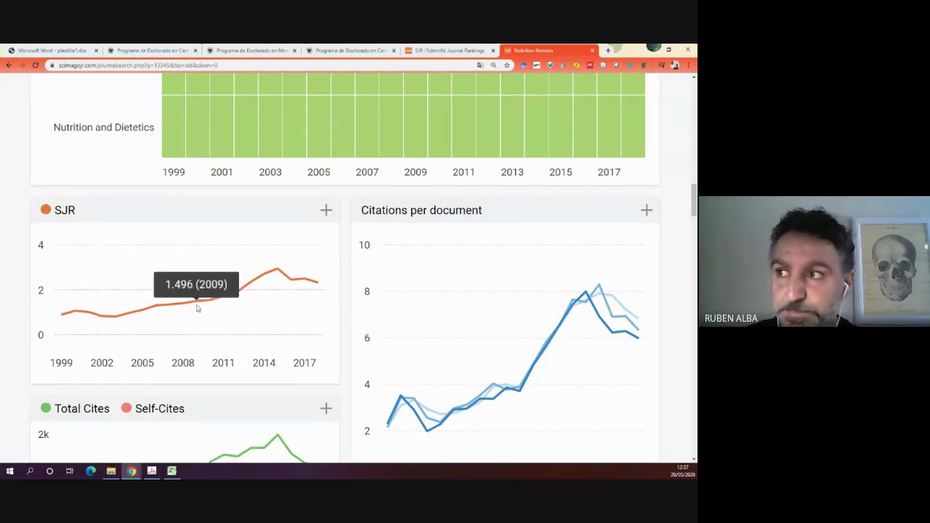
{"action": "mouse_move", "coordinate": [247, 284]}
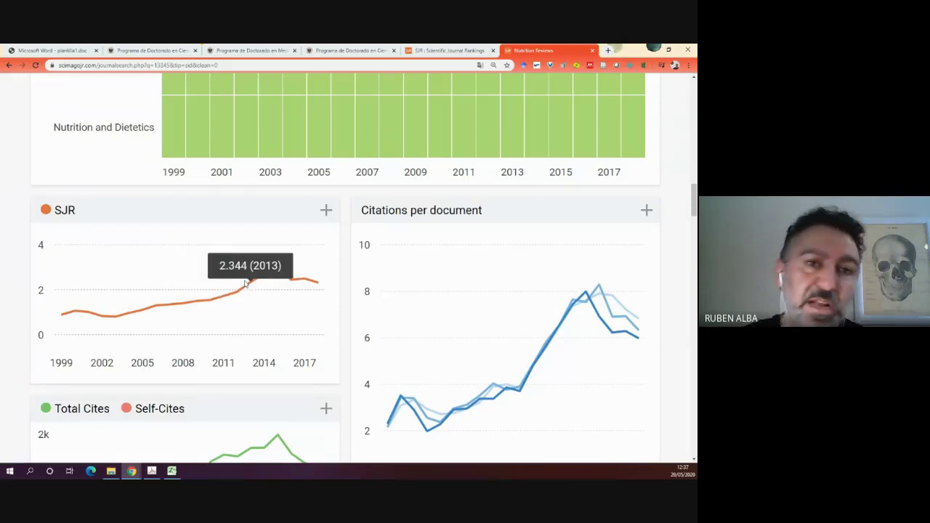
- Leave the Nutrition Reviews profile for the full journal rankings and check the subject area filter options
{"action": "scroll", "coordinate": [276, 288], "scroll_direction": "up", "scroll_amount": 3}
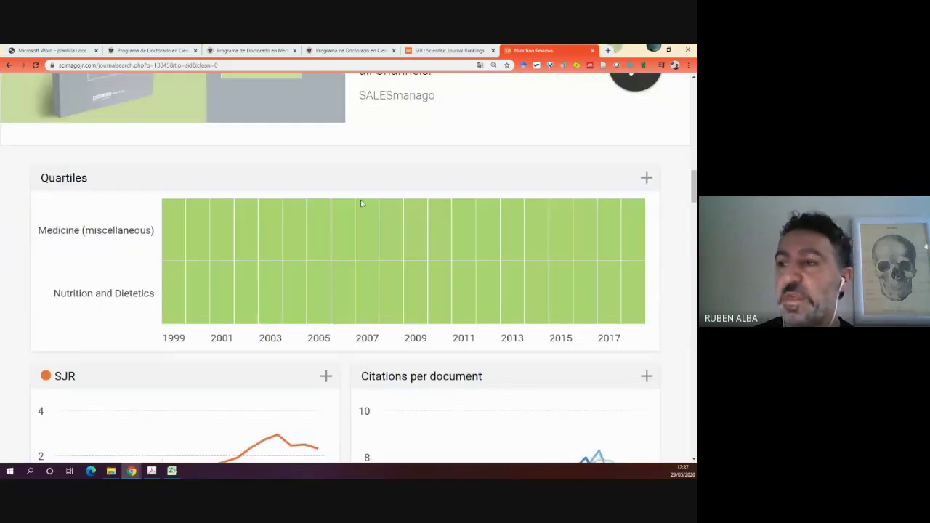
{"action": "scroll", "coordinate": [360, 200], "scroll_direction": "up", "scroll_amount": 1}
{"action": "scroll", "coordinate": [360, 201], "scroll_direction": "up", "scroll_amount": 5}
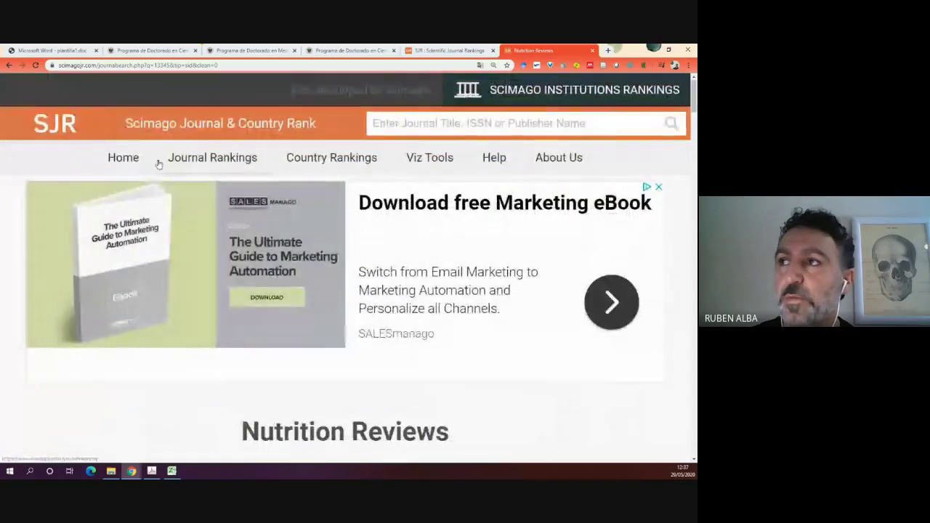
{"action": "left_click", "coordinate": [207, 159]}
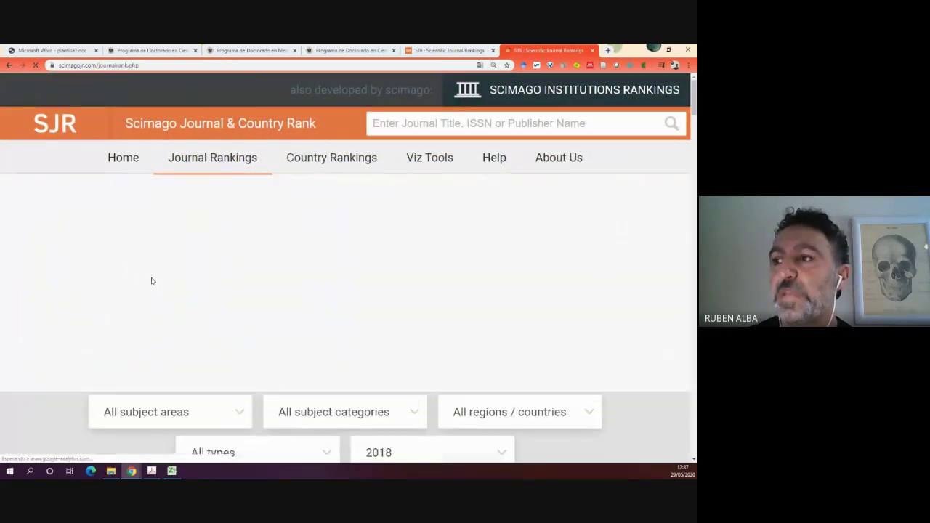
{"action": "scroll", "coordinate": [320, 262], "scroll_direction": "down", "scroll_amount": 2}
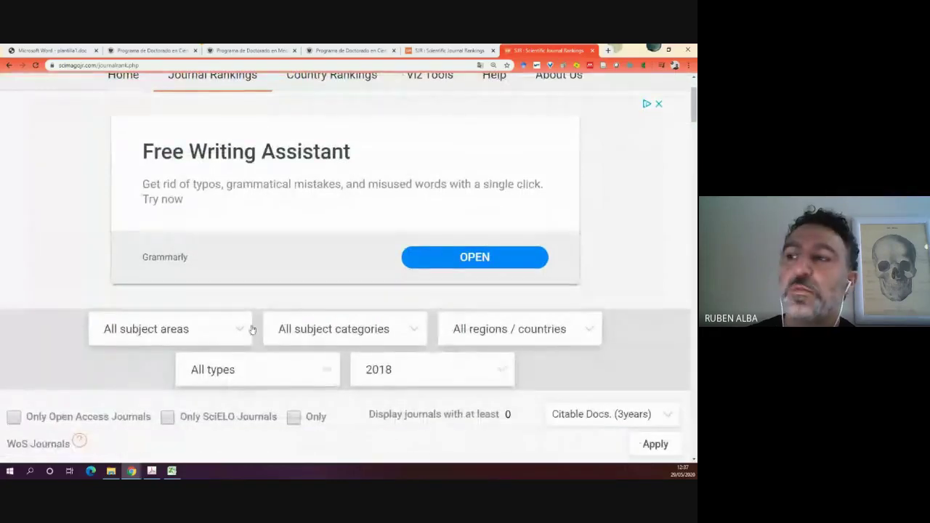
{"action": "scroll", "coordinate": [187, 269], "scroll_direction": "down", "scroll_amount": 3}
{"action": "left_click", "coordinate": [240, 204]}
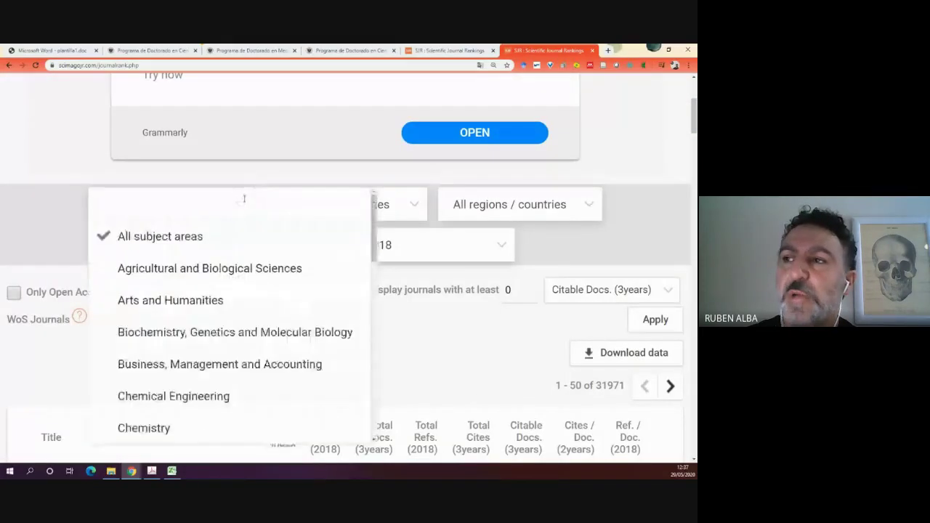
{"action": "left_click", "coordinate": [18, 233]}
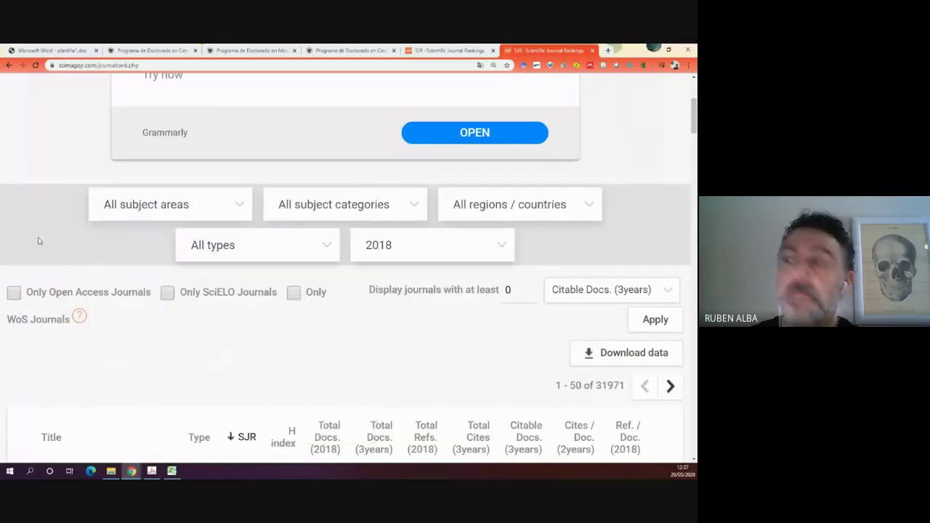
- Look through the alphabetical list of subject categories available for filtering the journal rankings
{"action": "left_click", "coordinate": [413, 209]}
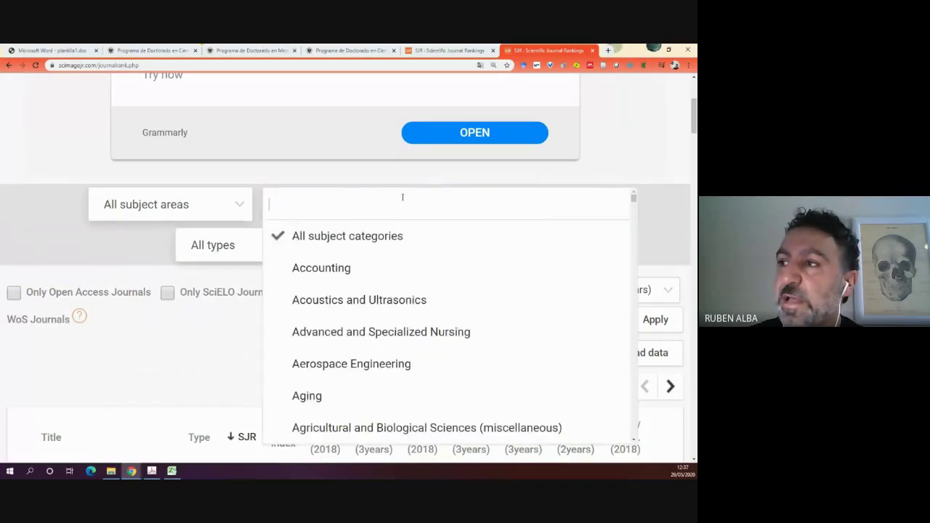
{"action": "scroll", "coordinate": [403, 197], "scroll_direction": "down", "scroll_amount": 4}
{"action": "scroll", "coordinate": [398, 223], "scroll_direction": "down", "scroll_amount": 20}
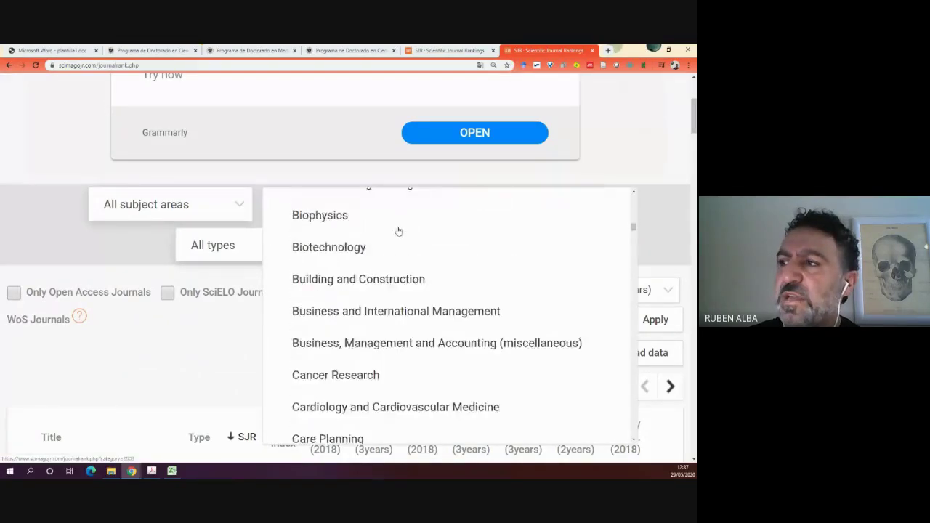
{"action": "scroll", "coordinate": [435, 282], "scroll_direction": "down", "scroll_amount": 15}
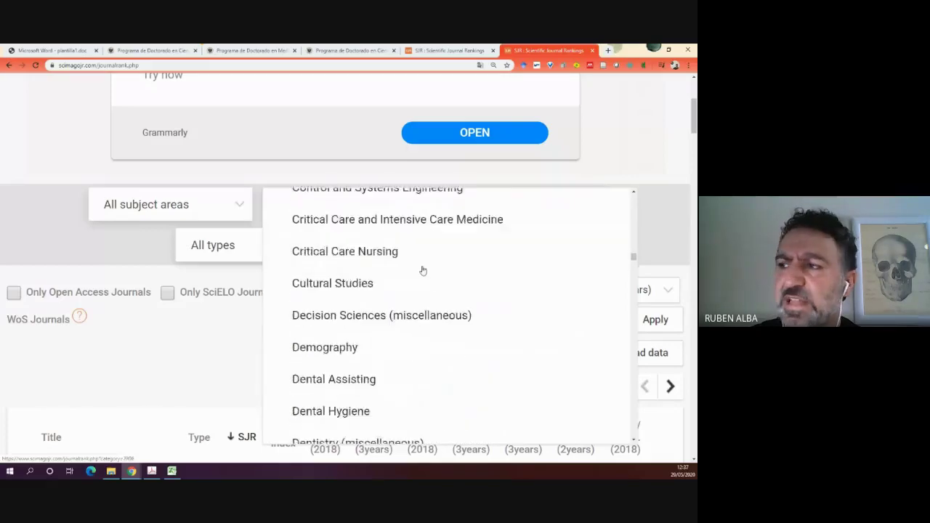
{"action": "scroll", "coordinate": [414, 270], "scroll_direction": "down", "scroll_amount": 10}
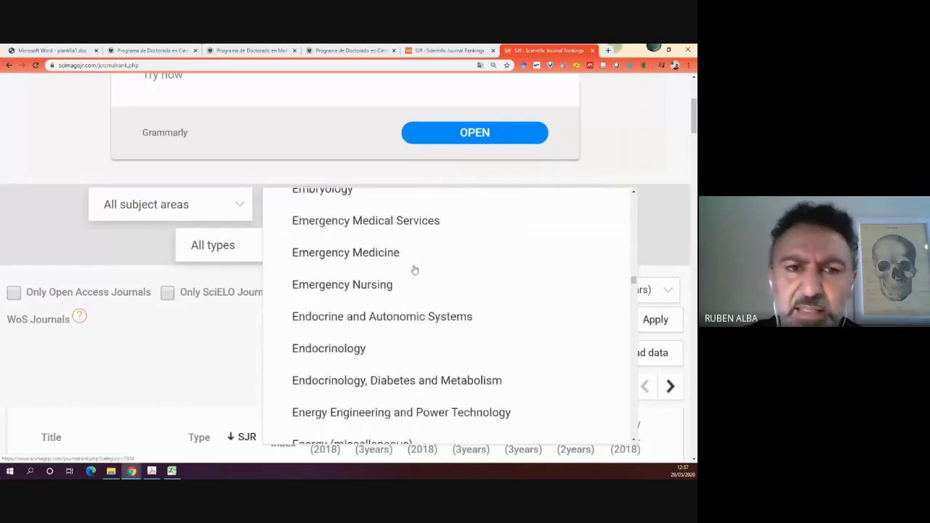
{"action": "scroll", "coordinate": [410, 269], "scroll_direction": "down", "scroll_amount": 5}
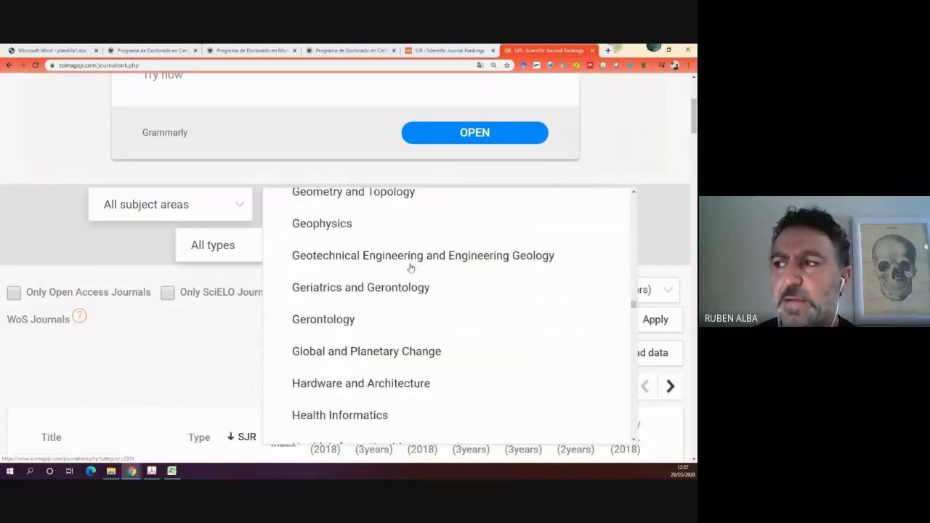
{"action": "scroll", "coordinate": [411, 268], "scroll_direction": "down", "scroll_amount": 15}
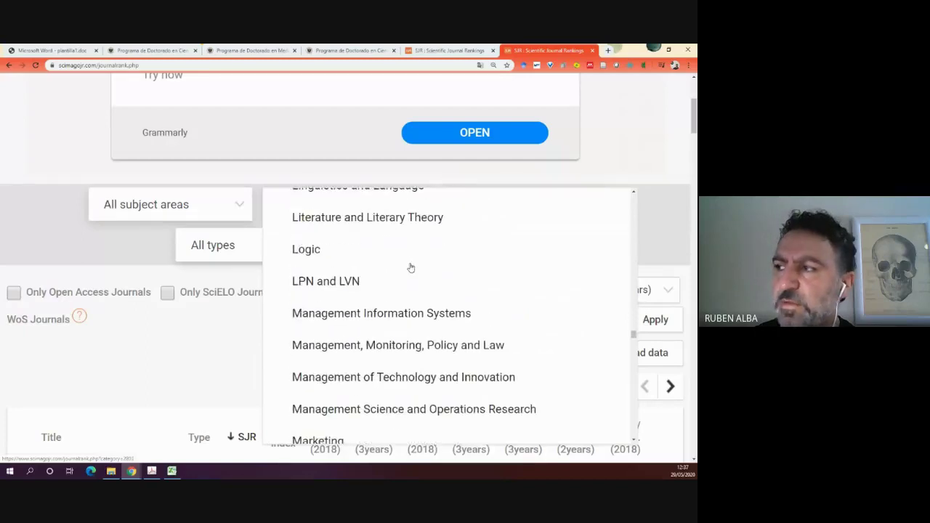
{"action": "scroll", "coordinate": [411, 268], "scroll_direction": "down", "scroll_amount": 20}
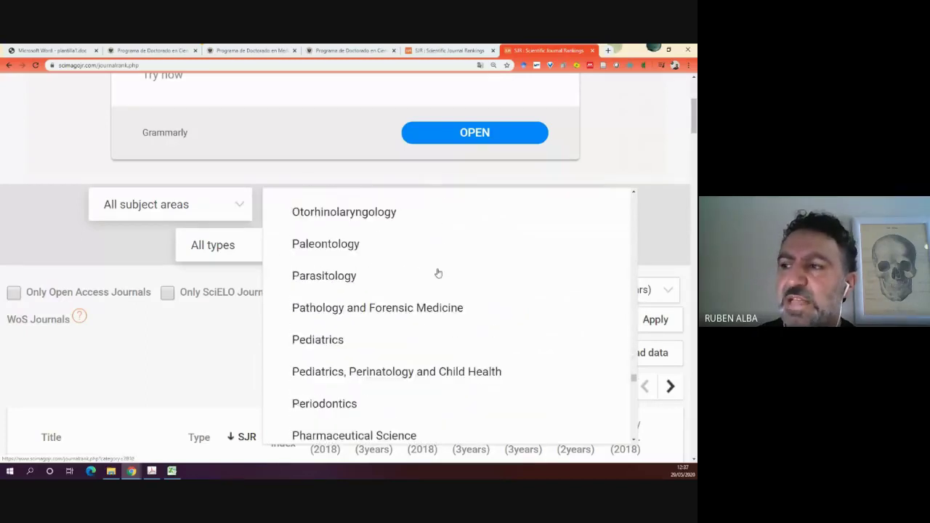
{"action": "scroll", "coordinate": [436, 272], "scroll_direction": "down", "scroll_amount": 10}
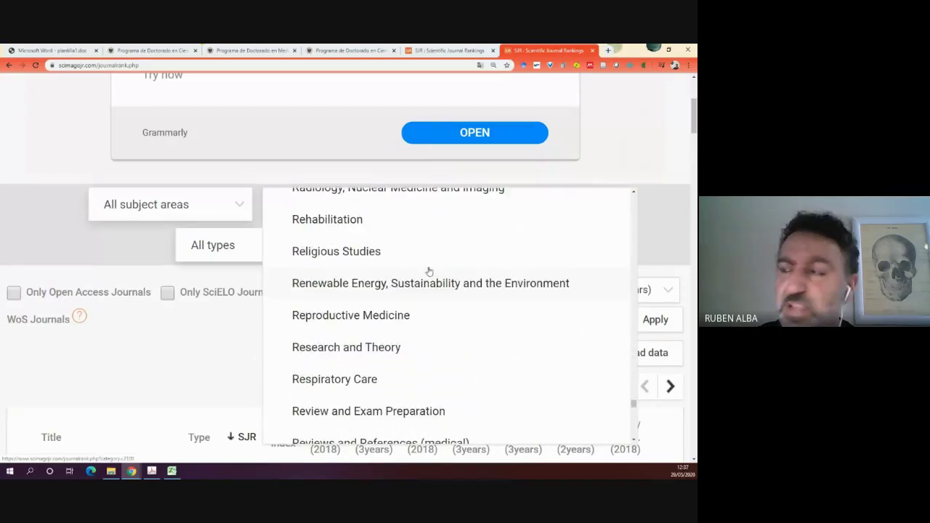
{"action": "scroll", "coordinate": [428, 271], "scroll_direction": "down", "scroll_amount": 1}
{"action": "scroll", "coordinate": [428, 271], "scroll_direction": "up", "scroll_amount": 15}
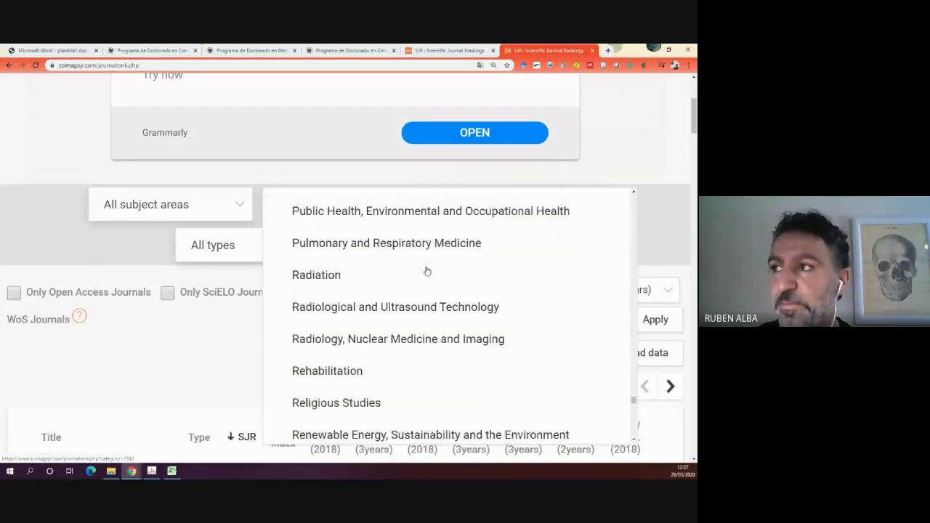
{"action": "scroll", "coordinate": [427, 271], "scroll_direction": "up", "scroll_amount": 5}
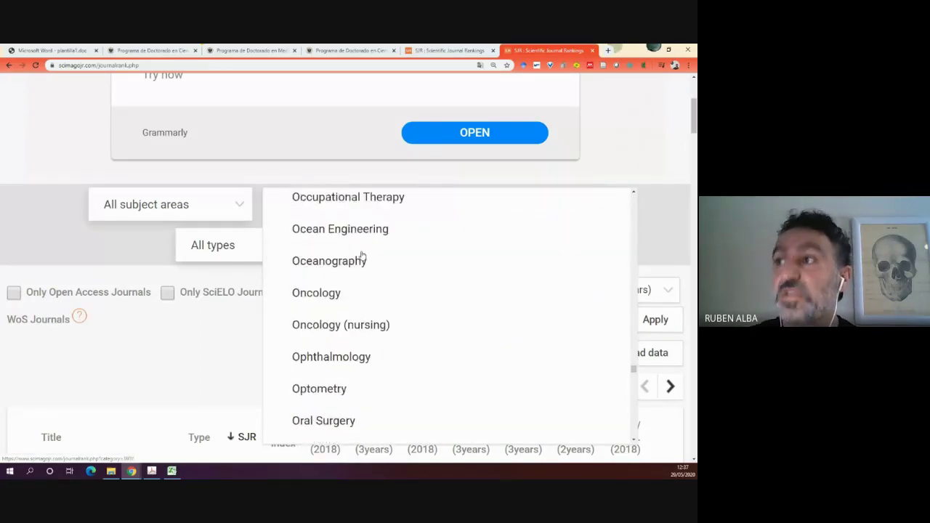
- Filter the 2018 journal rankings by the Psychology subject area
{"action": "left_click", "coordinate": [232, 204]}
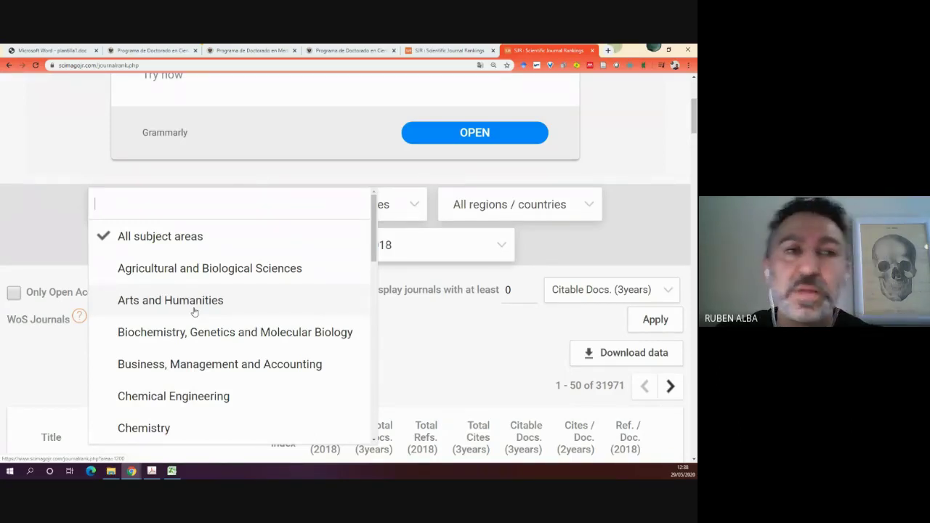
{"action": "scroll", "coordinate": [167, 276], "scroll_direction": "down", "scroll_amount": 5}
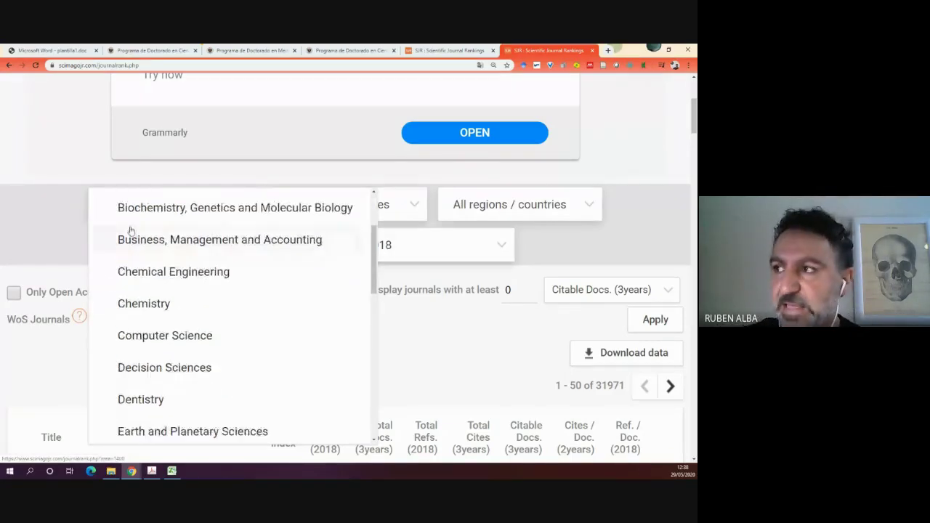
{"action": "scroll", "coordinate": [163, 291], "scroll_direction": "down", "scroll_amount": 3}
{"action": "scroll", "coordinate": [128, 365], "scroll_direction": "down", "scroll_amount": 3}
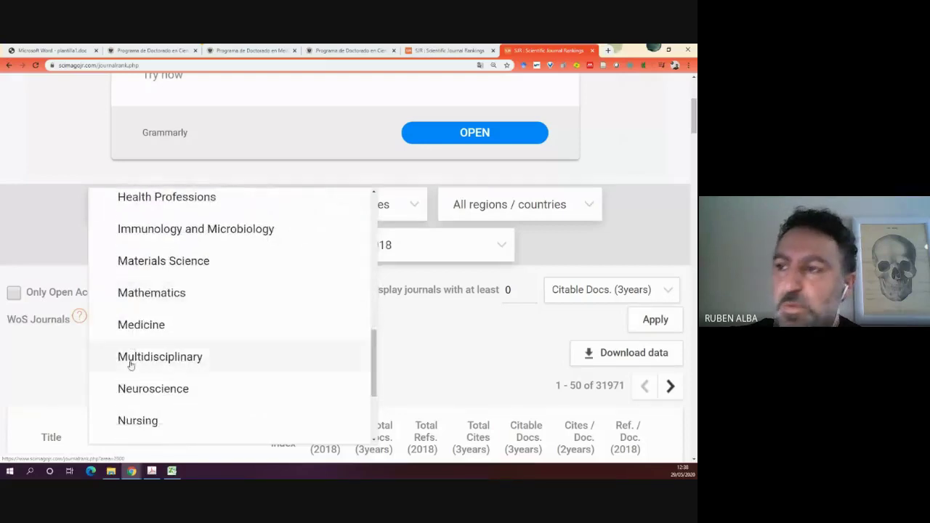
{"action": "scroll", "coordinate": [276, 225], "scroll_direction": "down", "scroll_amount": 1}
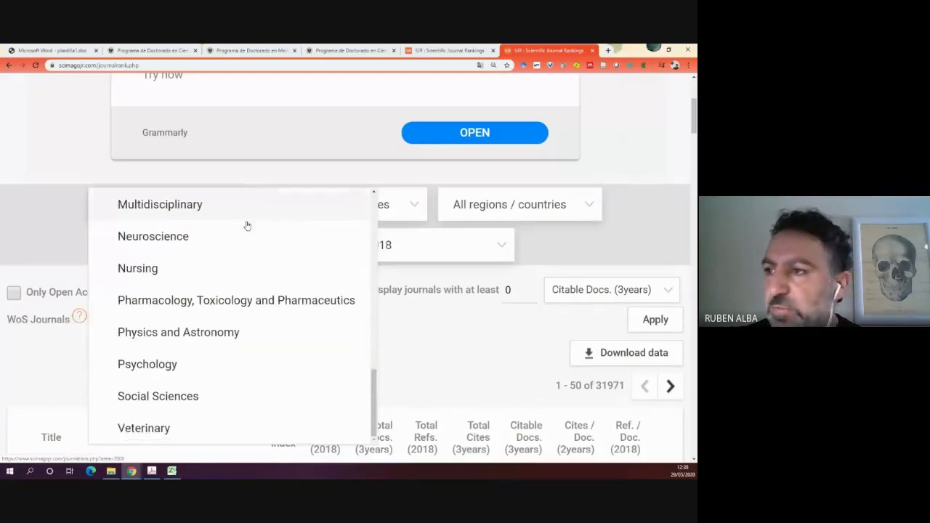
{"action": "left_click", "coordinate": [147, 365]}
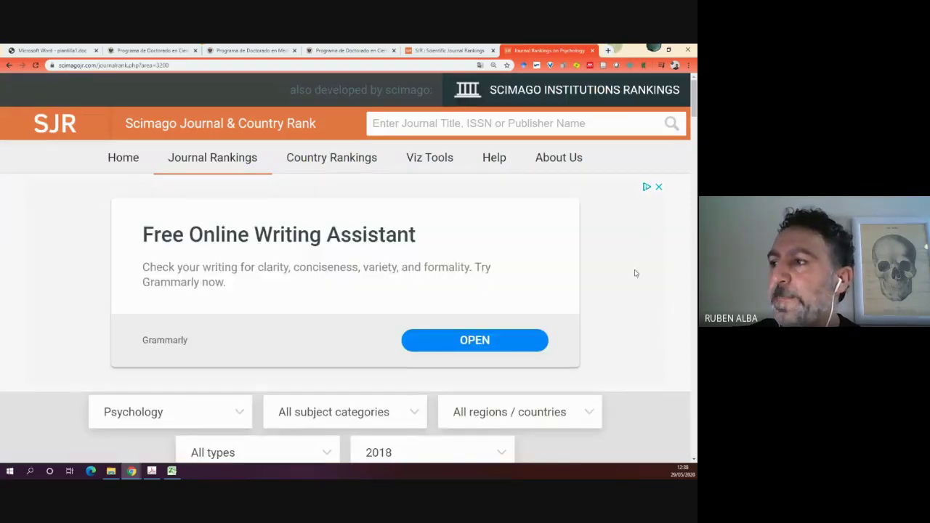
- Examine the Psychology ranking, highlighting the total number of publications and reading the top-ranked titles with their quartiles
{"action": "scroll", "coordinate": [631, 270], "scroll_direction": "down", "scroll_amount": 3}
{"action": "scroll", "coordinate": [628, 271], "scroll_direction": "down", "scroll_amount": 3}
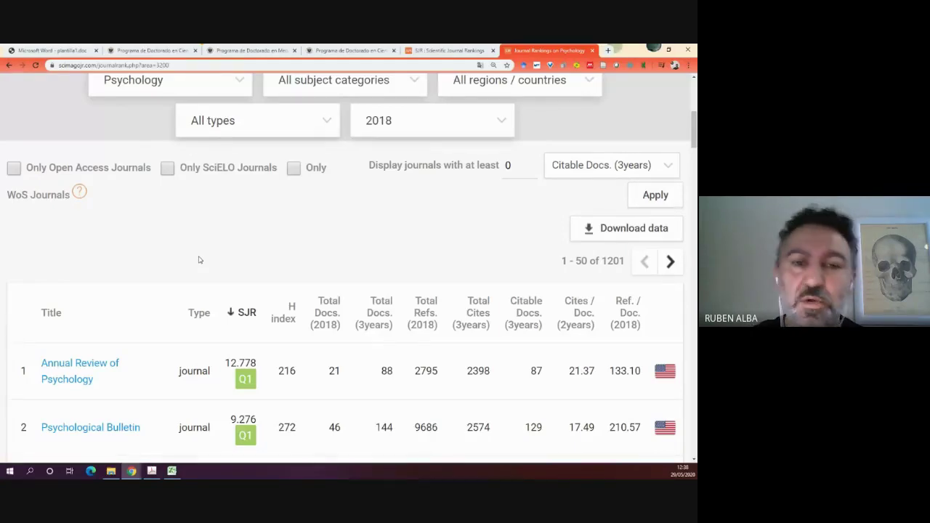
{"action": "scroll", "coordinate": [271, 240], "scroll_direction": "down", "scroll_amount": 2}
{"action": "scroll", "coordinate": [504, 271], "scroll_direction": "up", "scroll_amount": 3}
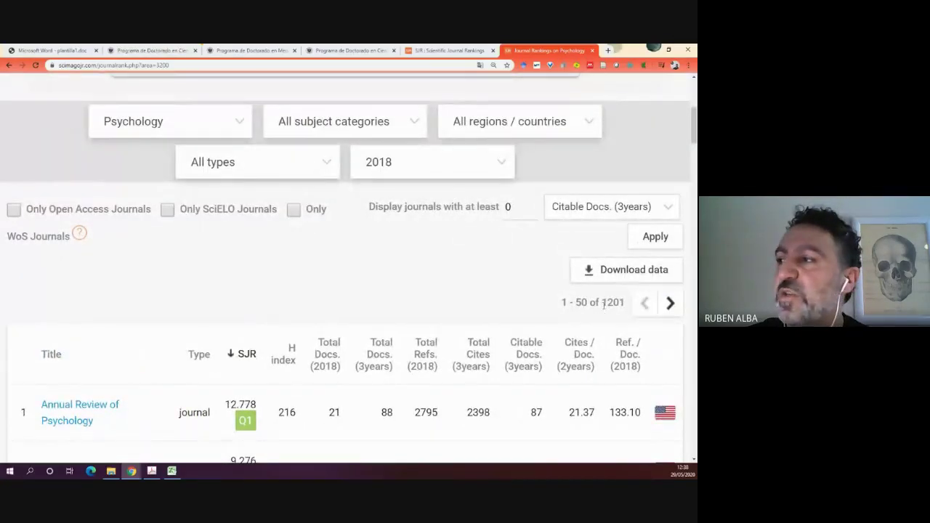
{"action": "left_click_drag", "start_coordinate": [602, 302], "coordinate": [624, 306]}
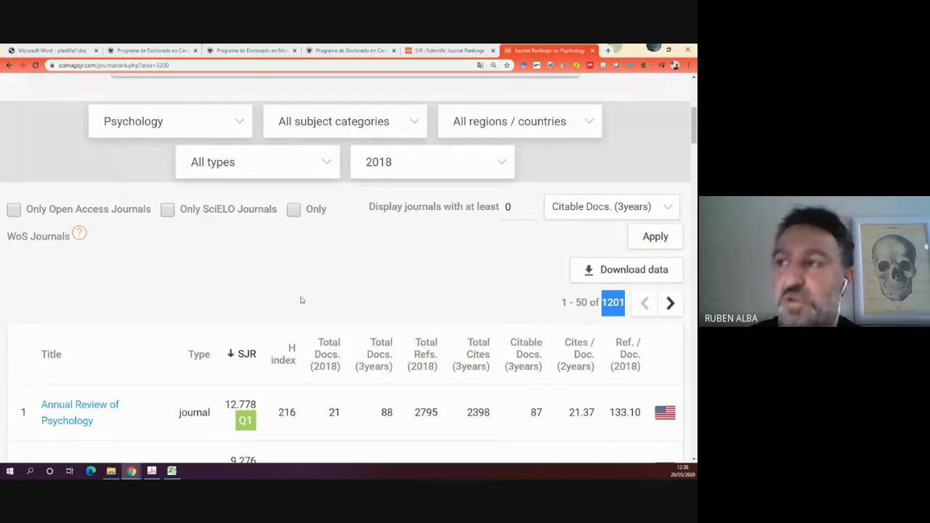
{"action": "scroll", "coordinate": [296, 291], "scroll_direction": "down", "scroll_amount": 3}
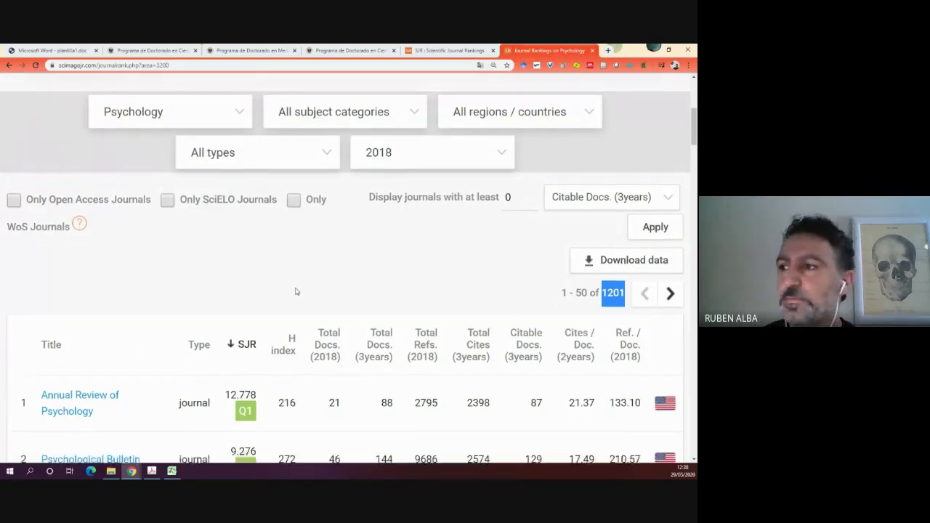
{"action": "scroll", "coordinate": [197, 237], "scroll_direction": "down", "scroll_amount": 1}
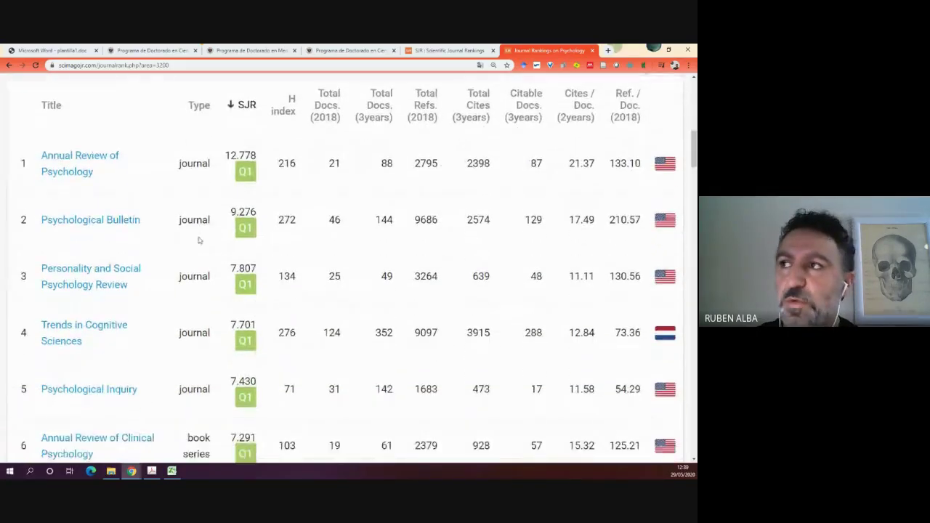
{"action": "scroll", "coordinate": [232, 214], "scroll_direction": "up", "scroll_amount": 2}
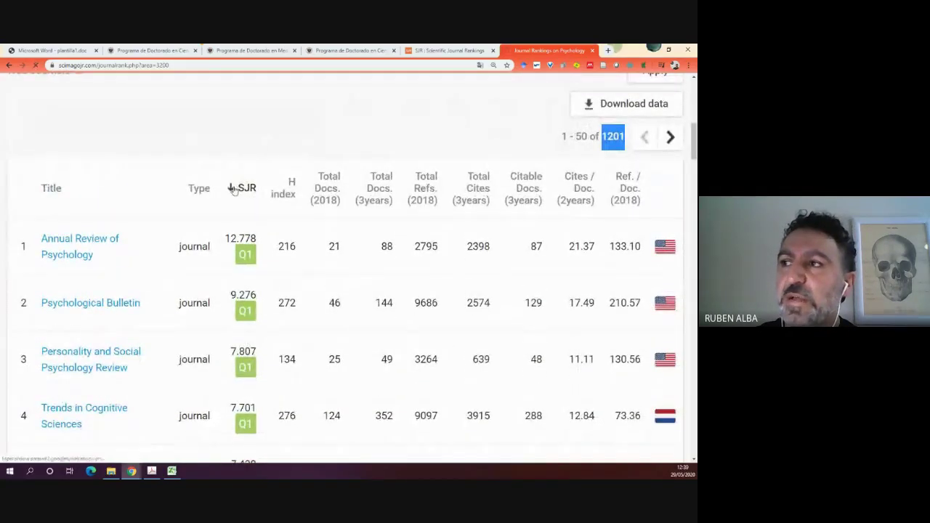
- Sort the Psychology ranking by SJR from lowest to highest, and return it to highest first
{"action": "left_click", "coordinate": [234, 189]}
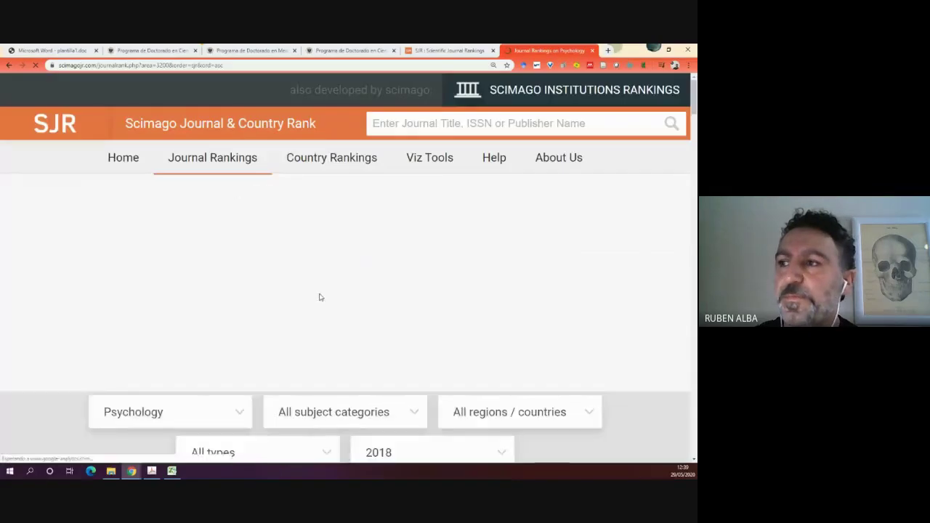
{"action": "scroll", "coordinate": [319, 297], "scroll_direction": "down", "scroll_amount": 7}
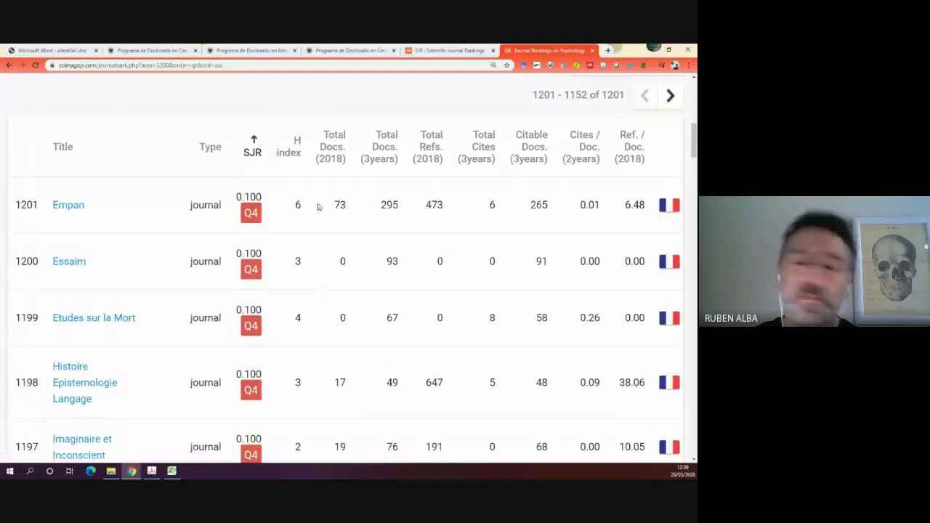
{"action": "left_click", "coordinate": [253, 153]}
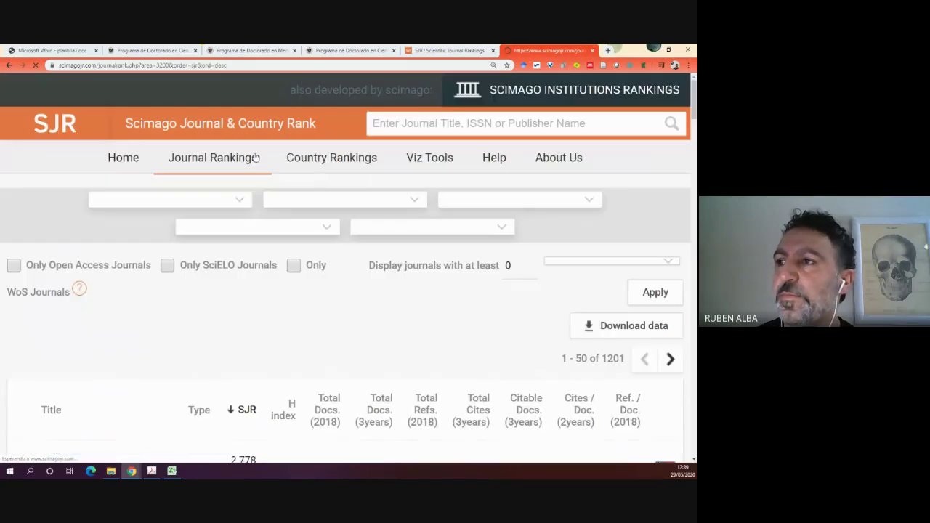
{"action": "scroll", "coordinate": [267, 173], "scroll_direction": "down", "scroll_amount": 8}
{"action": "scroll", "coordinate": [267, 173], "scroll_direction": "up", "scroll_amount": 3}
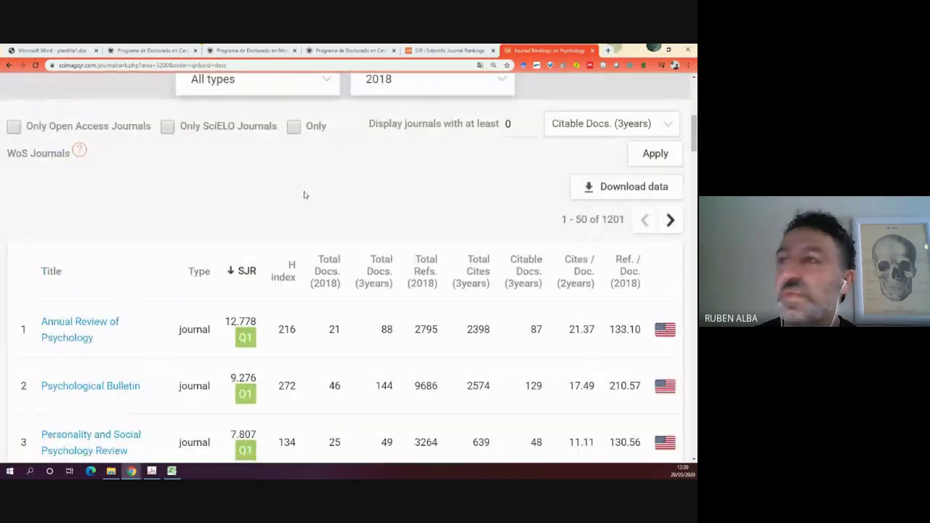
- Download the 2018 Psychology ranking data and open the exported file in Excel
{"action": "scroll", "coordinate": [231, 174], "scroll_direction": "down", "scroll_amount": 1}
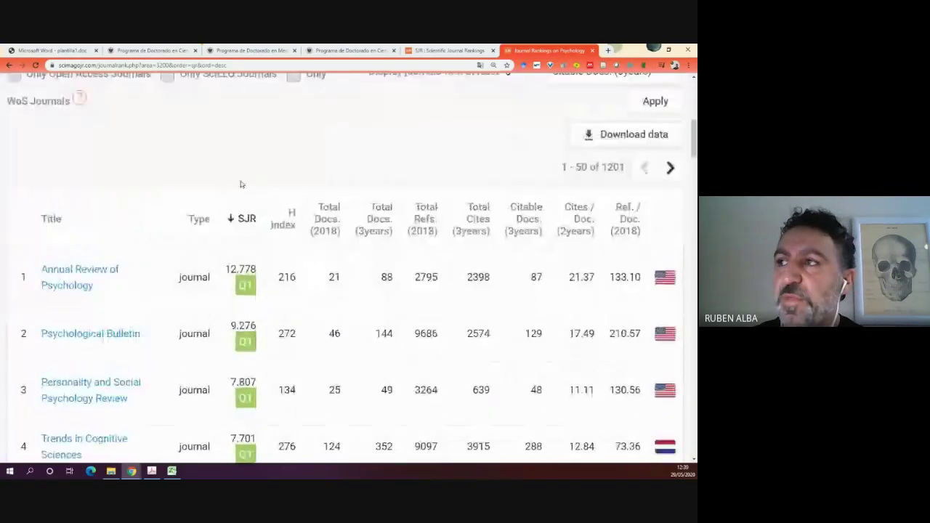
{"action": "scroll", "coordinate": [231, 174], "scroll_direction": "up", "scroll_amount": 1}
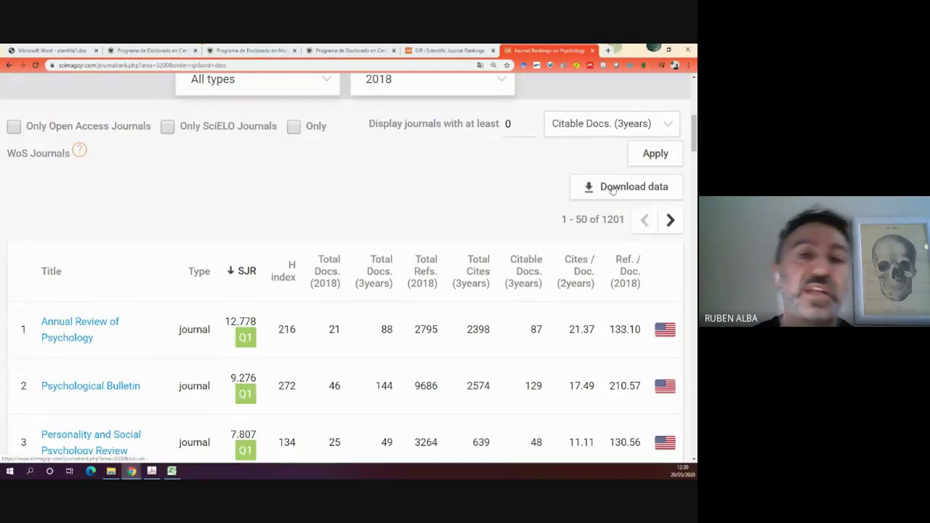
{"action": "left_click", "coordinate": [624, 191]}
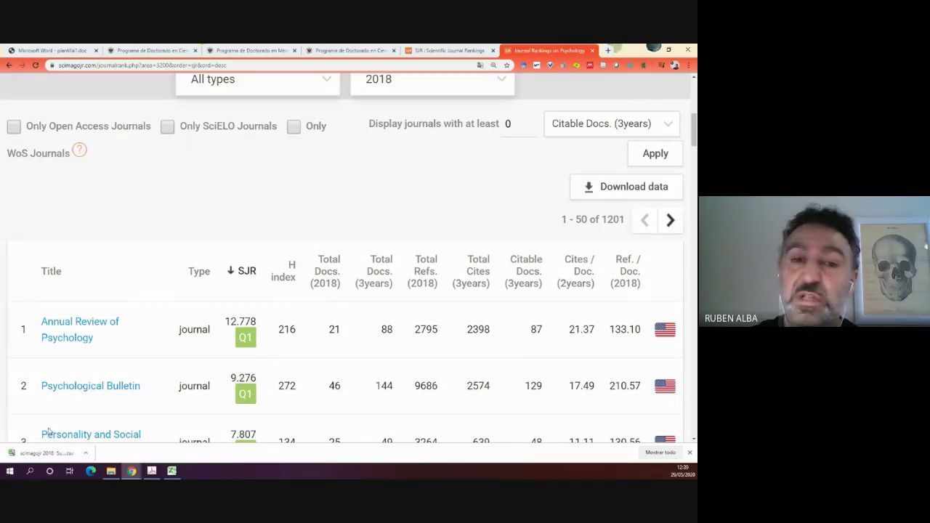
{"action": "left_click", "coordinate": [37, 453]}
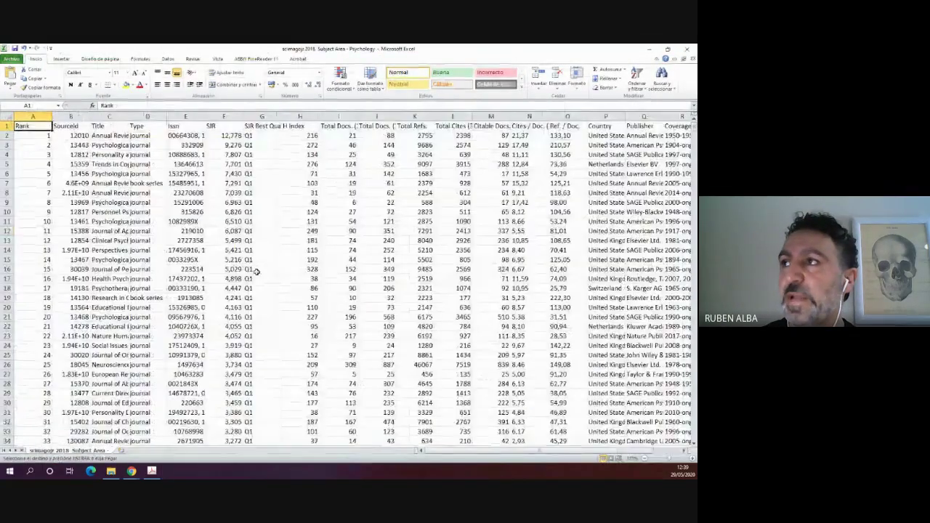
- Examine the exported 2018 Psychology ranking, reading how the SJR values and quartiles vary from the top journals through the first couple of hundred
{"action": "scroll", "coordinate": [265, 266], "scroll_direction": "down", "scroll_amount": 7}
{"action": "scroll", "coordinate": [265, 266], "scroll_direction": "down", "scroll_amount": 20}
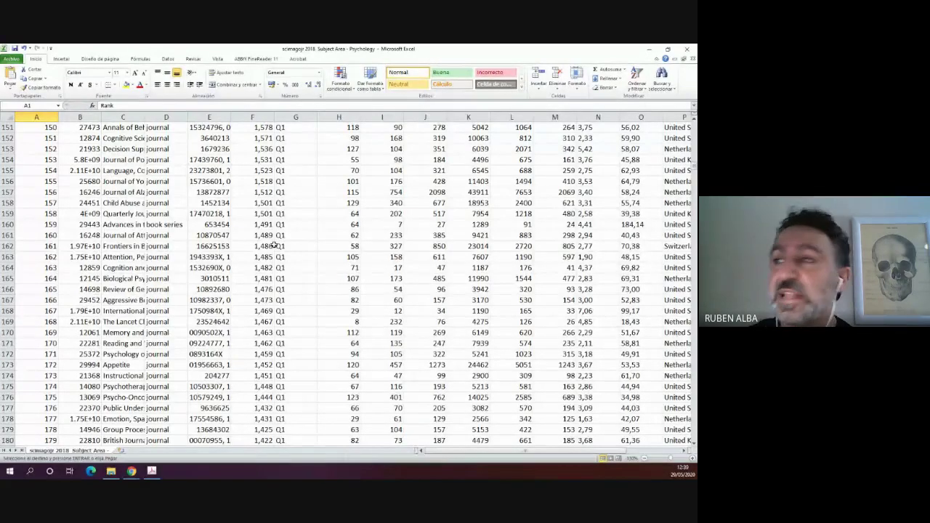
{"action": "scroll", "coordinate": [657, 314], "scroll_direction": "up", "scroll_amount": 11}
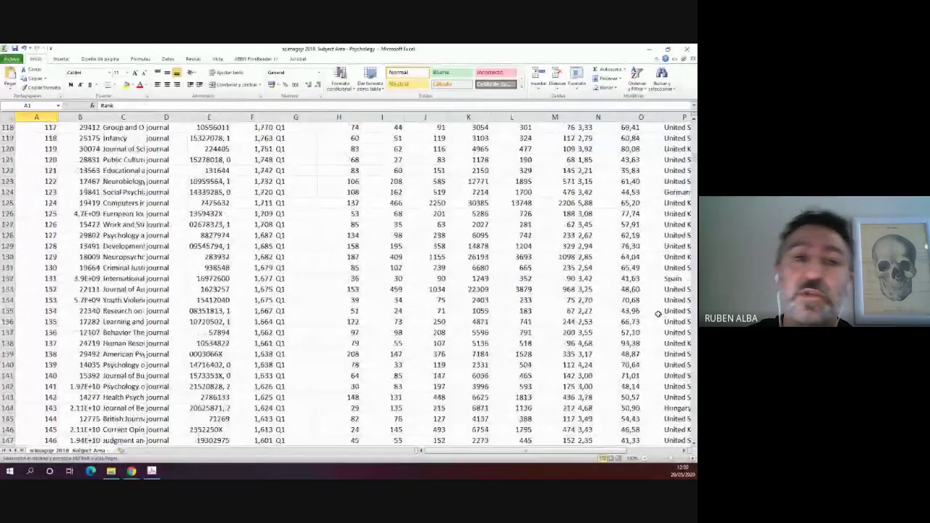
{"action": "scroll", "coordinate": [658, 314], "scroll_direction": "up", "scroll_amount": 20}
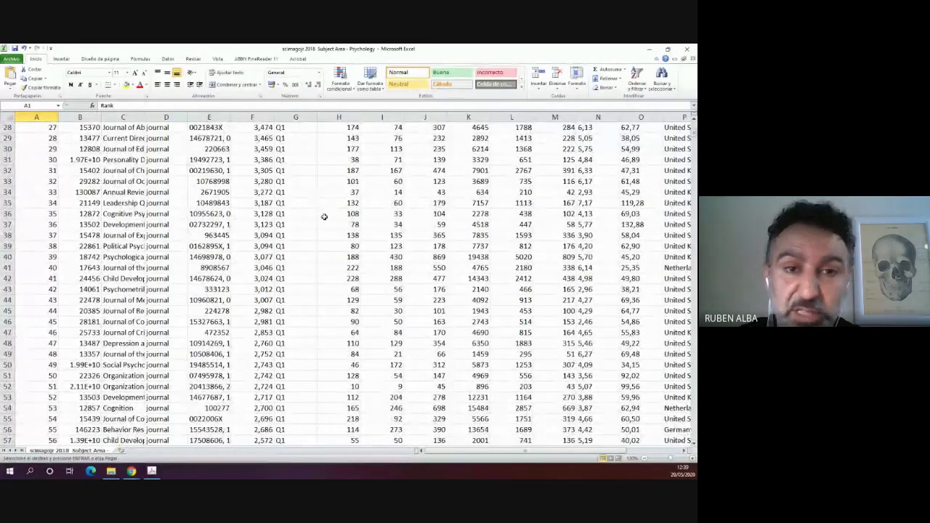
{"action": "scroll", "coordinate": [324, 217], "scroll_direction": "up", "scroll_amount": 9}
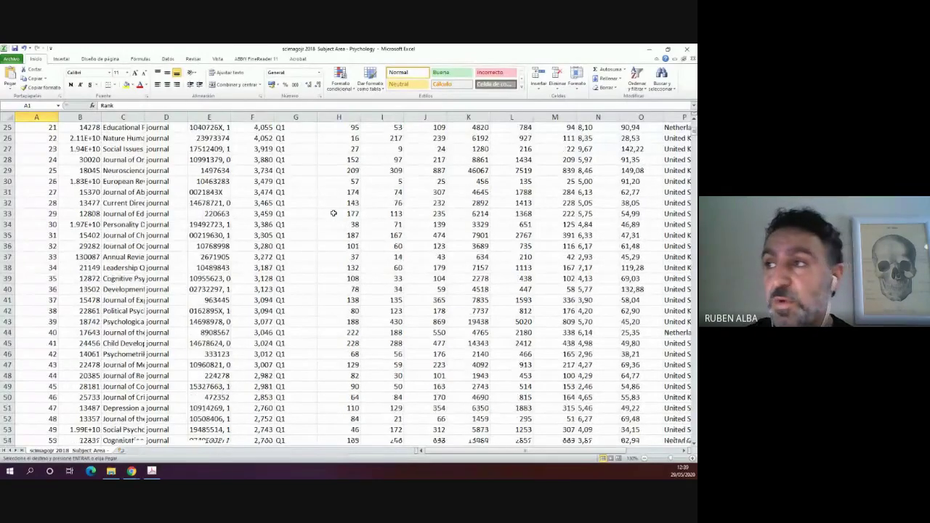
{"action": "scroll", "coordinate": [328, 235], "scroll_direction": "down", "scroll_amount": 7}
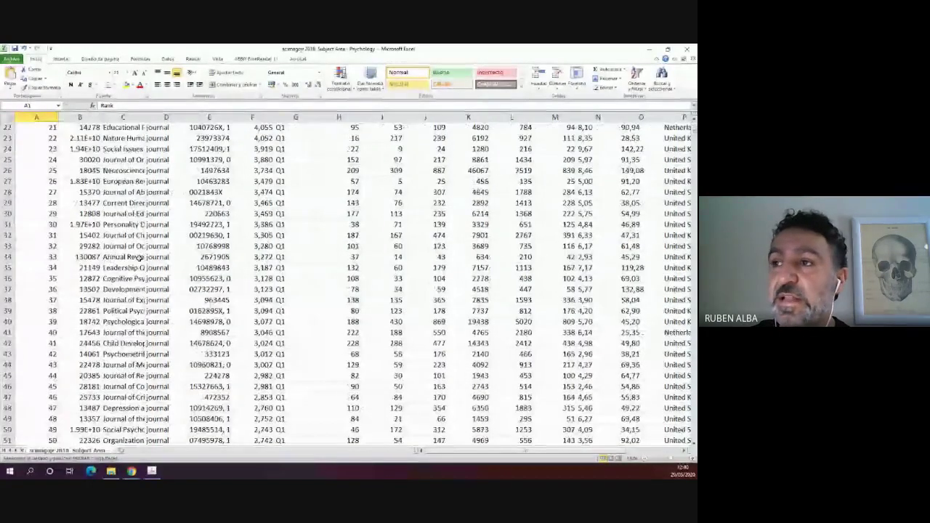
{"action": "left_click", "coordinate": [141, 257]}
{"action": "scroll", "coordinate": [145, 265], "scroll_direction": "down", "scroll_amount": 16}
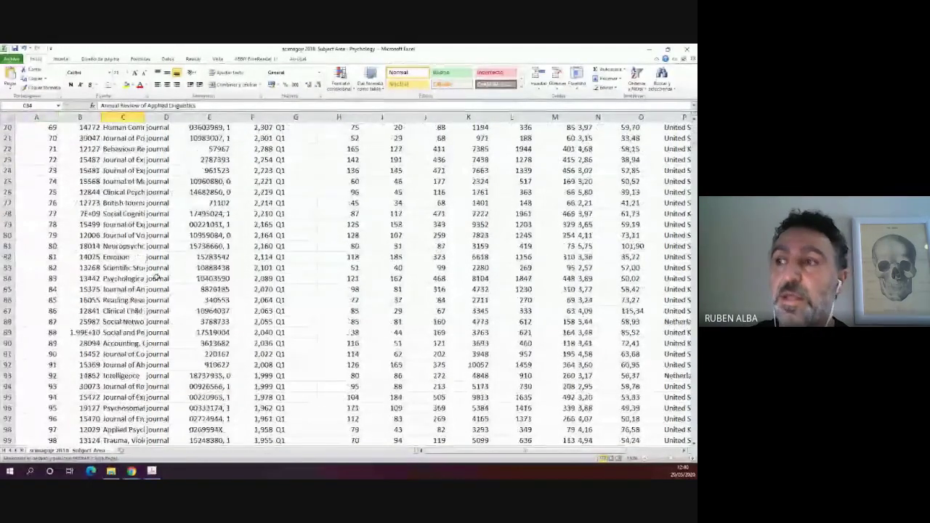
{"action": "scroll", "coordinate": [156, 277], "scroll_direction": "down", "scroll_amount": 20}
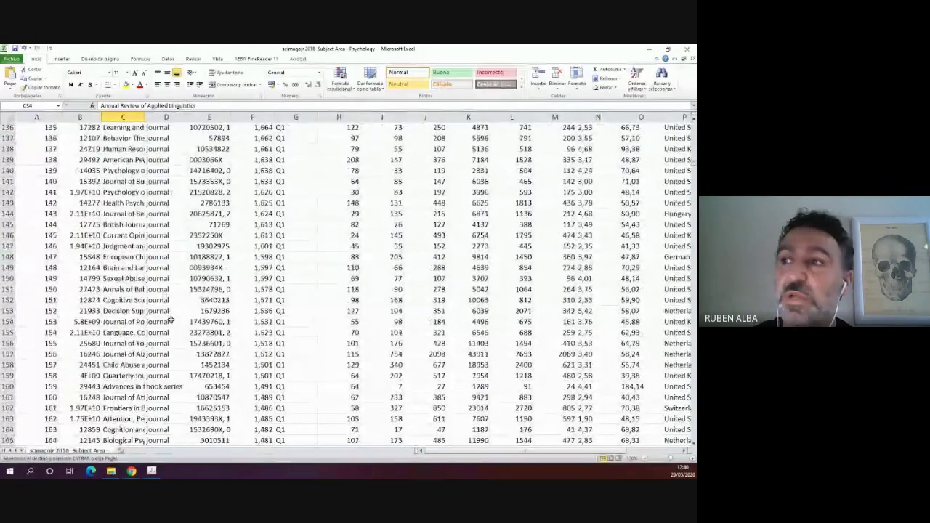
{"action": "scroll", "coordinate": [171, 320], "scroll_direction": "down", "scroll_amount": 20}
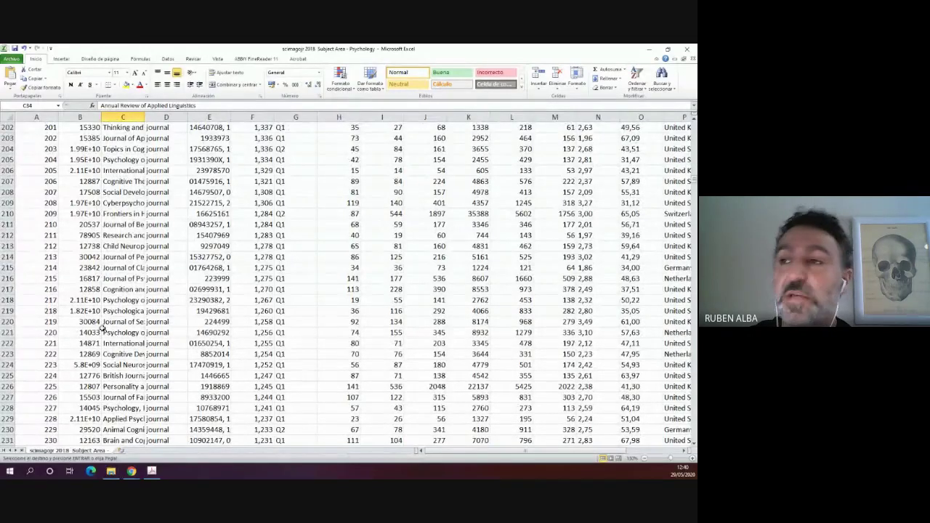
{"action": "scroll", "coordinate": [103, 329], "scroll_direction": "up", "scroll_amount": 10}
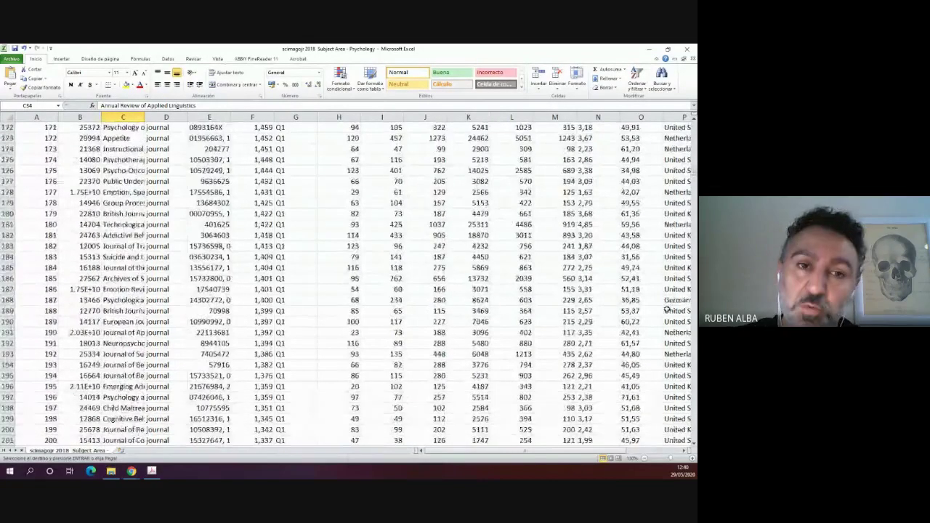
{"action": "scroll", "coordinate": [667, 310], "scroll_direction": "up", "scroll_amount": 12}
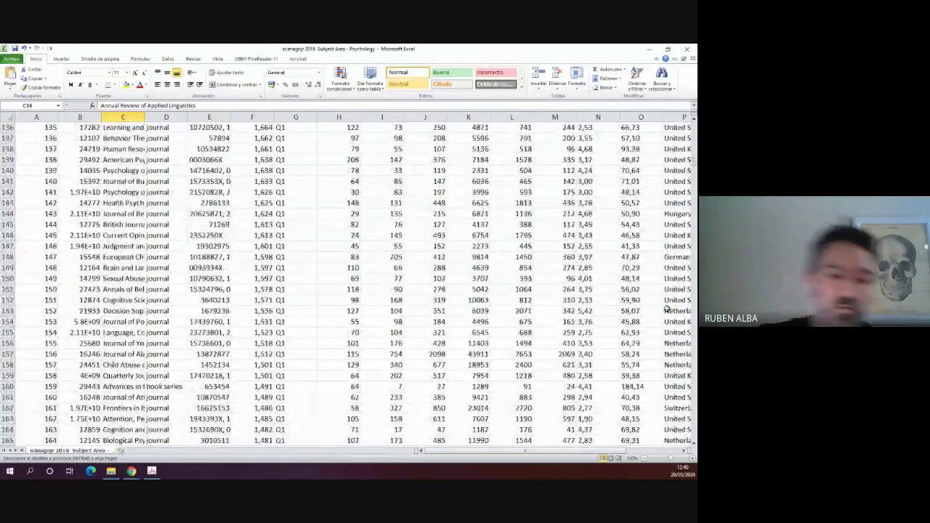
{"action": "scroll", "coordinate": [665, 306], "scroll_direction": "up", "scroll_amount": 15}
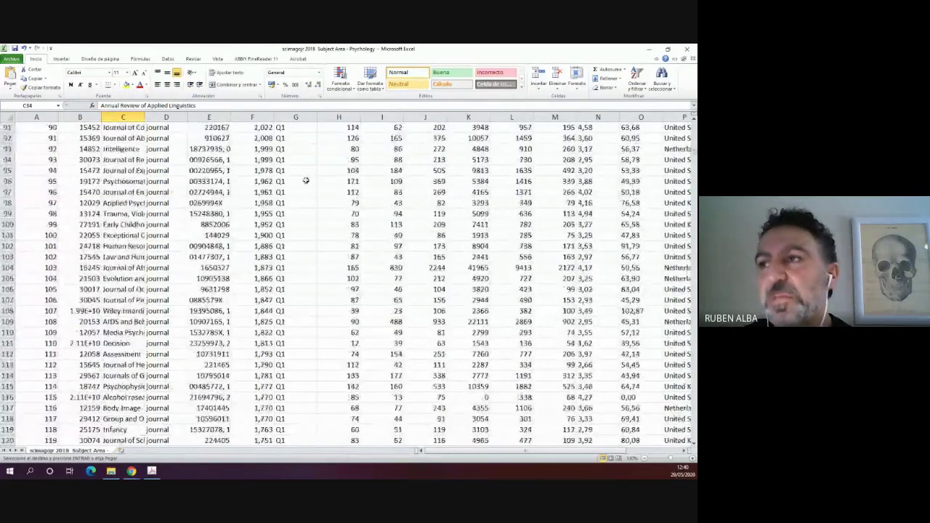
{"action": "scroll", "coordinate": [218, 233], "scroll_direction": "up", "scroll_amount": 9}
{"action": "scroll", "coordinate": [133, 299], "scroll_direction": "up", "scroll_amount": 6}
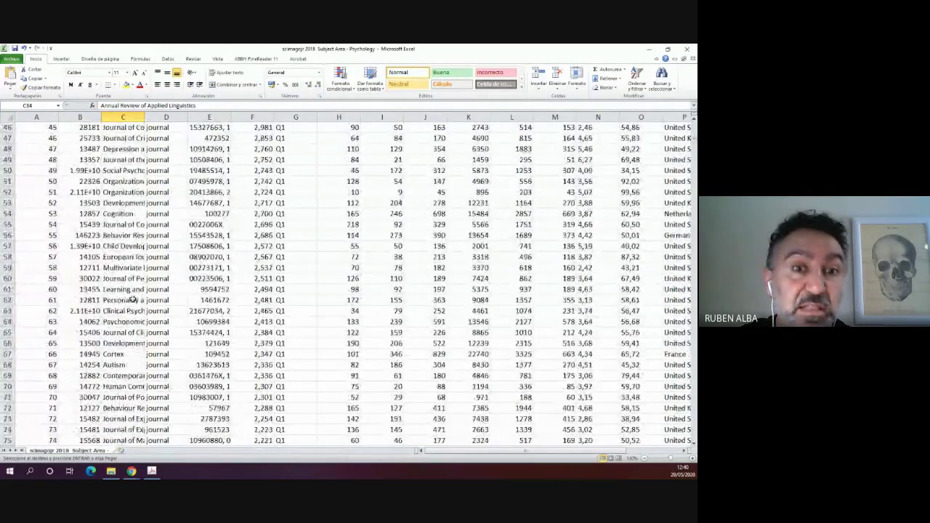
{"action": "scroll", "coordinate": [133, 299], "scroll_direction": "up", "scroll_amount": 15}
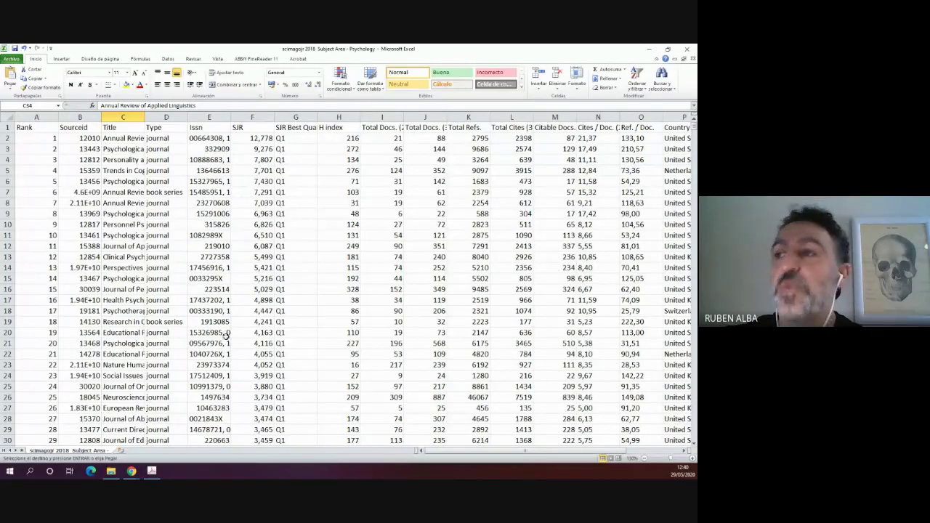
- Inspect individual entries in the Psychology spreadsheet, including the Psychological Science title, the ISSN of the journal ranked 56, and the Cortex title
{"action": "left_click", "coordinate": [104, 345]}
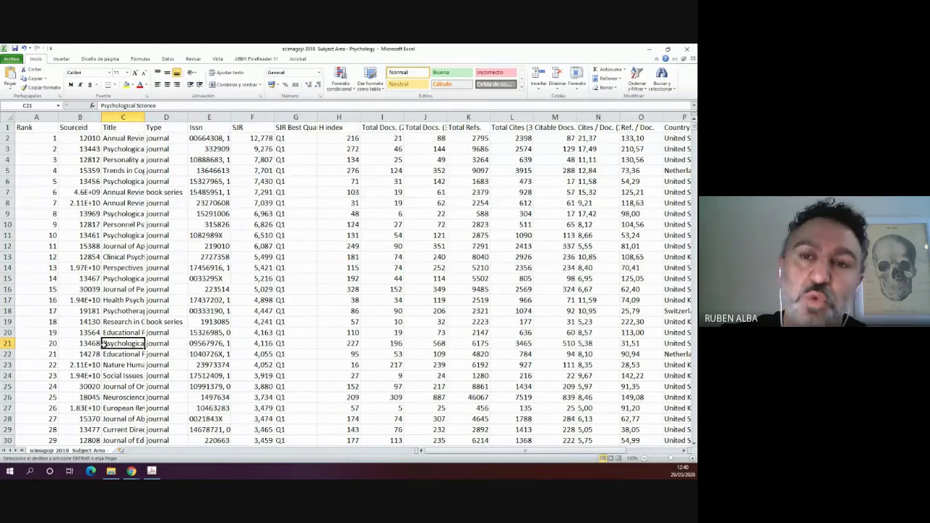
{"action": "scroll", "coordinate": [104, 345], "scroll_direction": "down", "scroll_amount": 7}
{"action": "scroll", "coordinate": [104, 346], "scroll_direction": "down", "scroll_amount": 6}
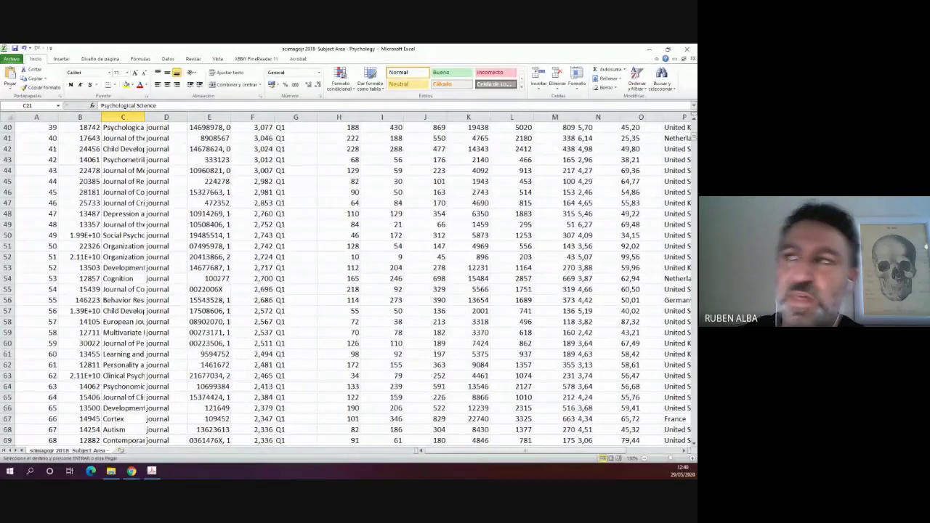
{"action": "left_click", "coordinate": [217, 308]}
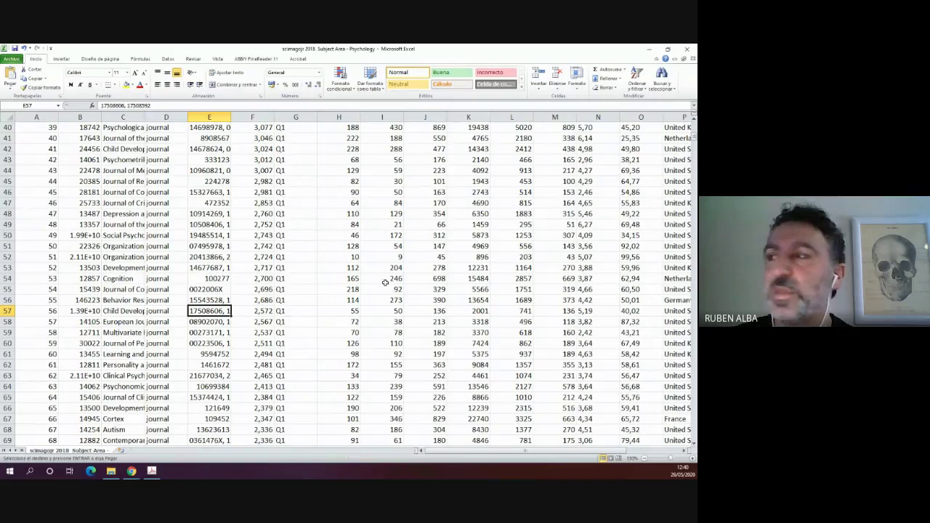
{"action": "scroll", "coordinate": [298, 281], "scroll_direction": "down", "scroll_amount": 2}
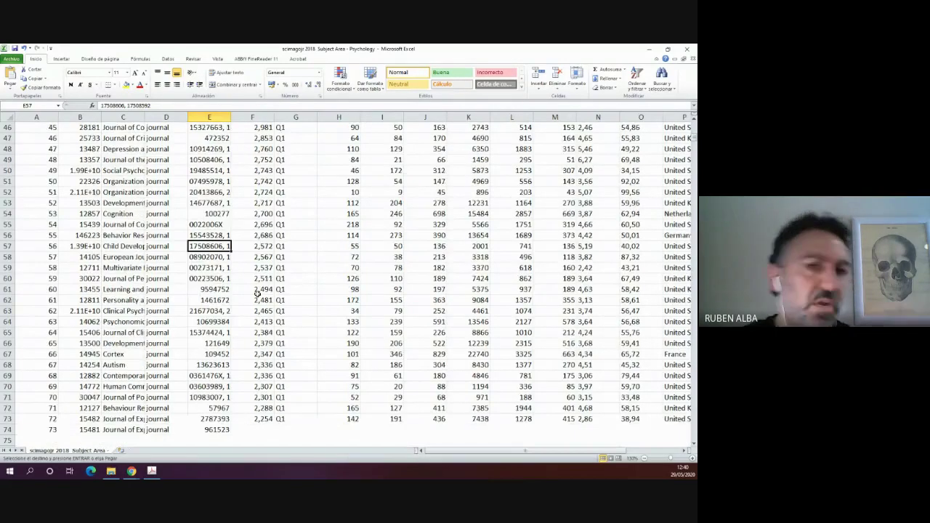
{"action": "scroll", "coordinate": [255, 293], "scroll_direction": "down", "scroll_amount": 2}
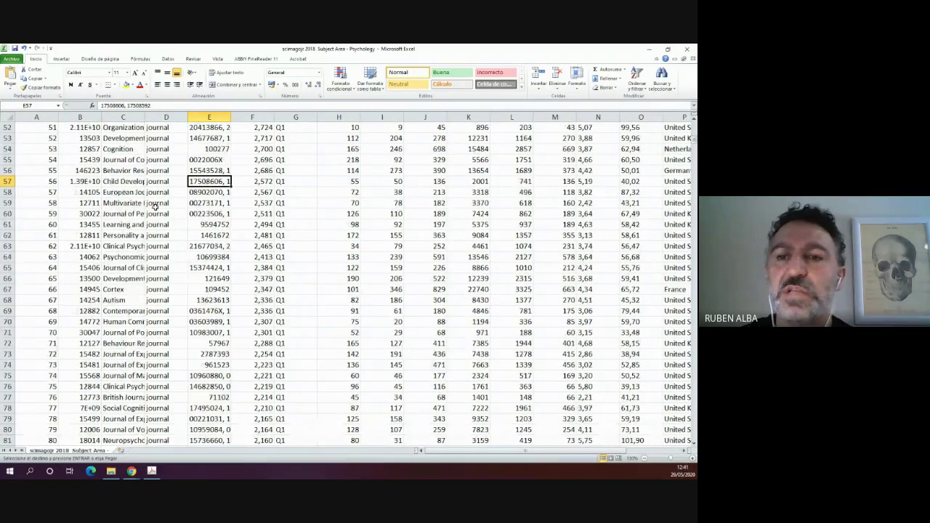
{"action": "left_click", "coordinate": [140, 290]}
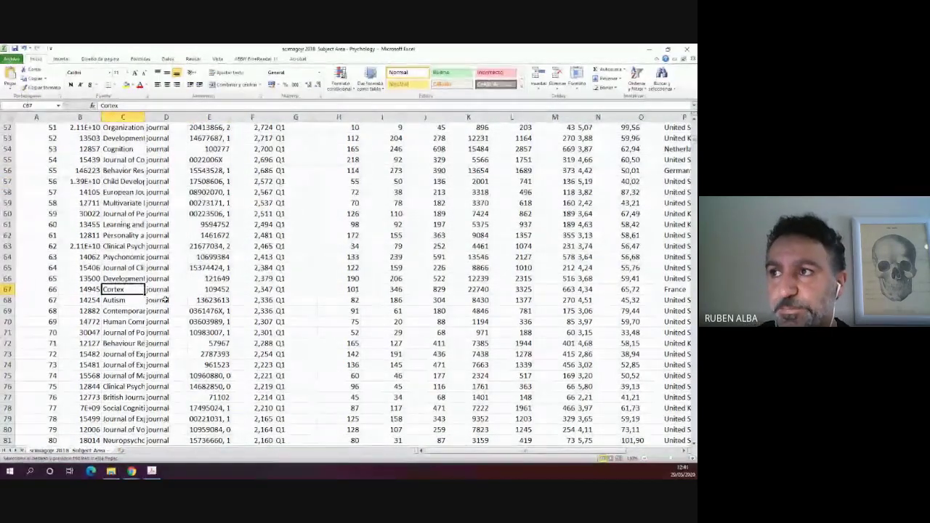
{"action": "scroll", "coordinate": [166, 269], "scroll_direction": "down", "scroll_amount": 13}
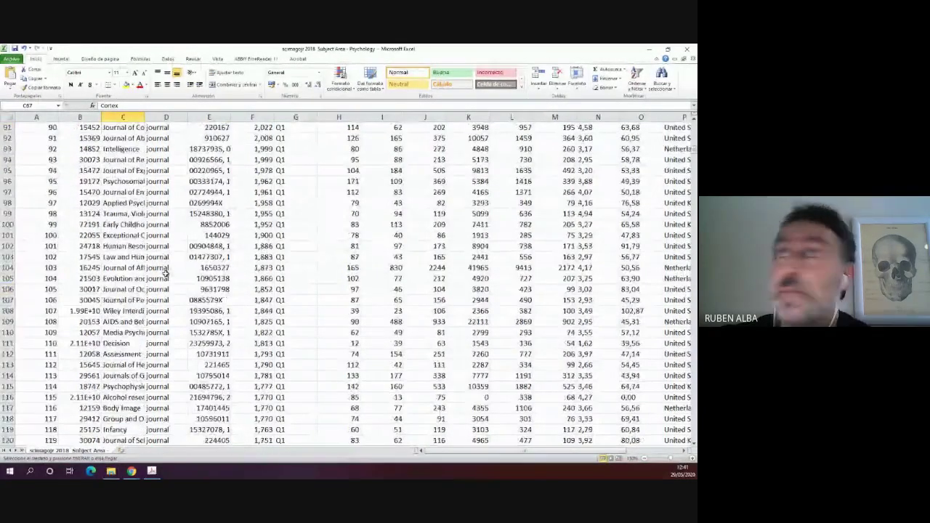
- Put the Excel workbook away and show the Factor de Impacto versus SJR comparison table in a maximized Chrome window
{"action": "left_click", "coordinate": [648, 49]}
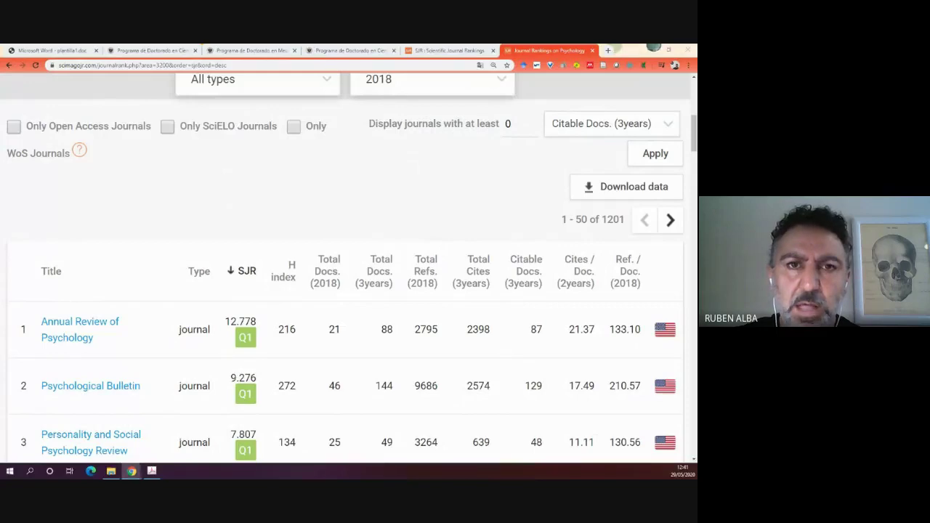
{"action": "left_click_drag", "start_coordinate": [240, 436], "coordinate": [241, 329]}
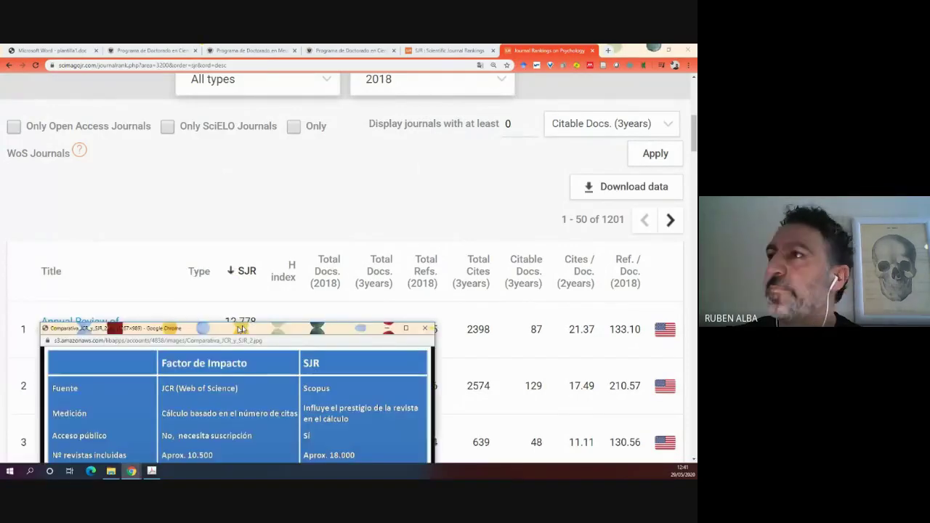
{"action": "double_click", "coordinate": [241, 330]}
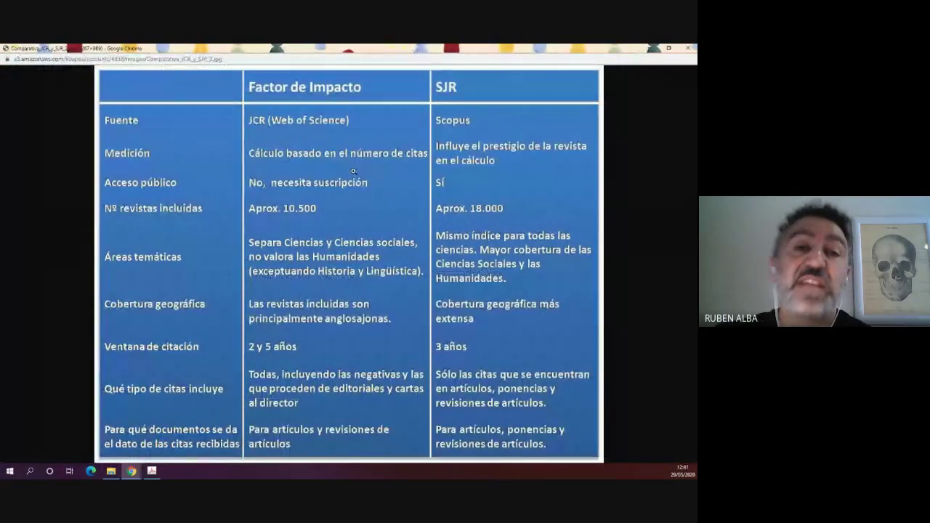
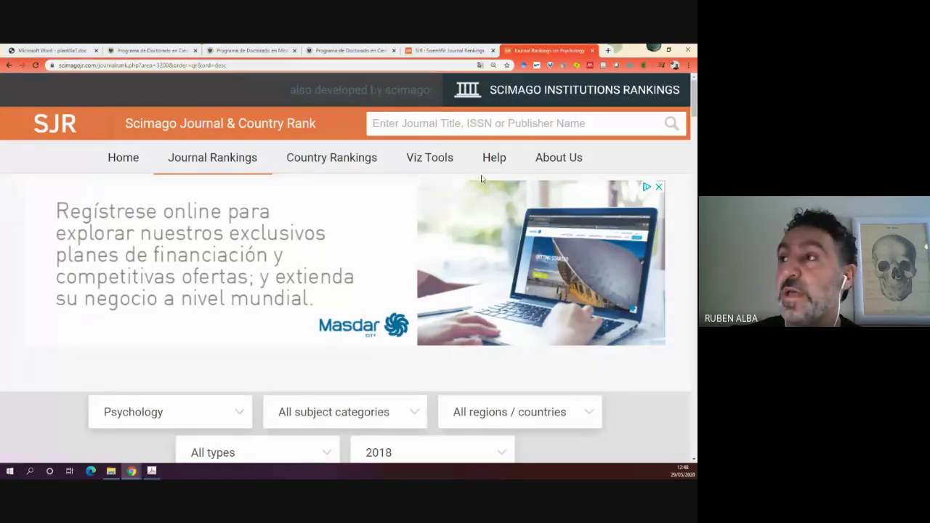
- Search Google for MIAR in a separate browser tab and open the MIAR 2020 live website
{"action": "left_click", "coordinate": [431, 120]}
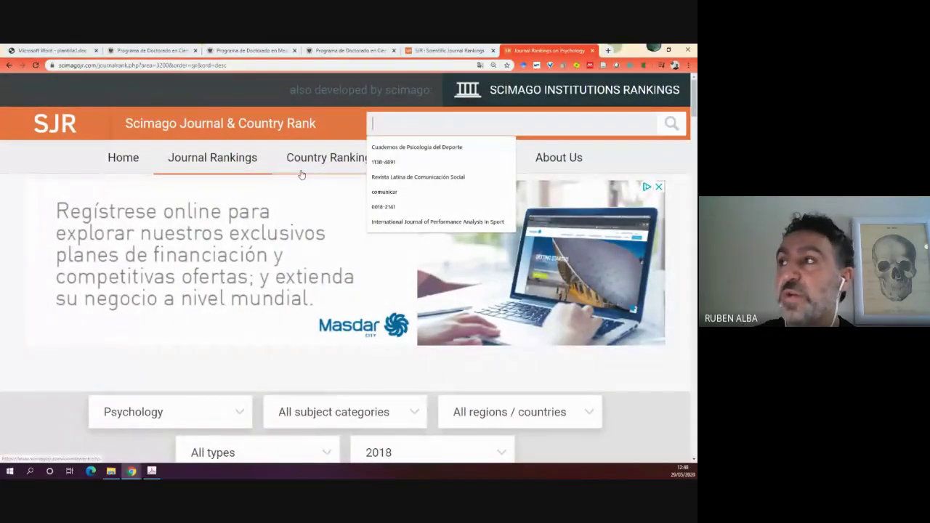
{"action": "left_click", "coordinate": [609, 50]}
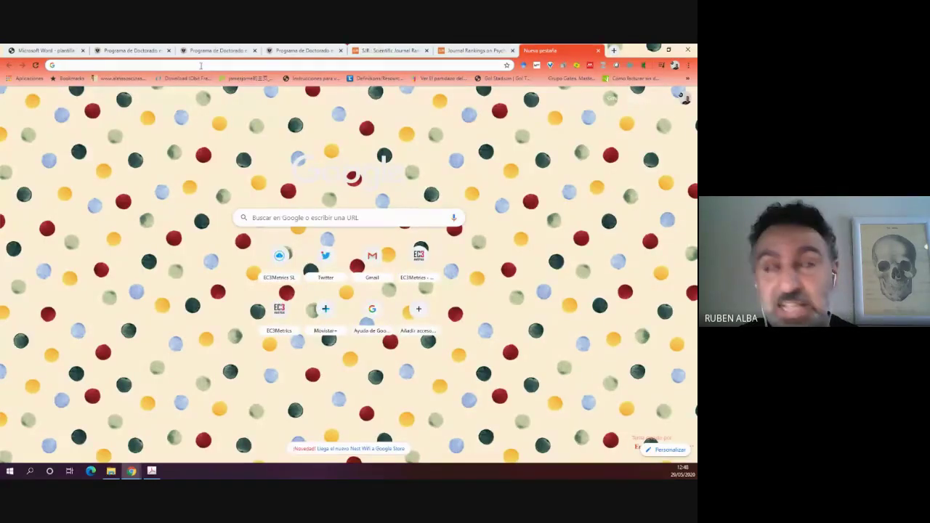
{"action": "type", "text": "MIAR"}
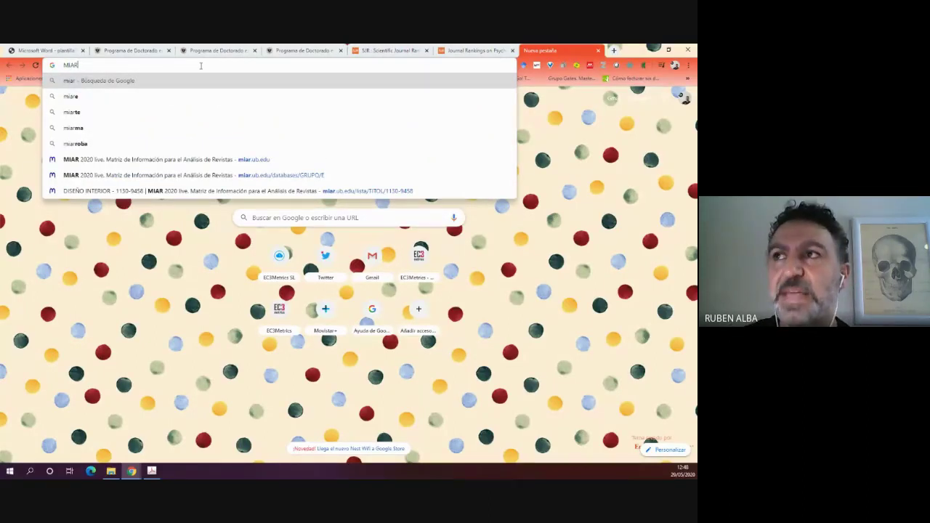
{"action": "key", "text": "Return"}
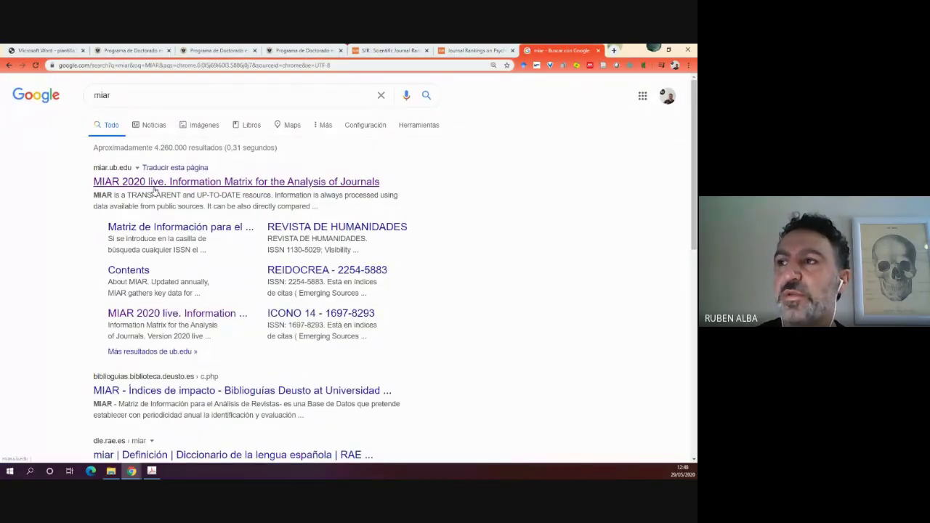
{"action": "left_click", "coordinate": [155, 185]}
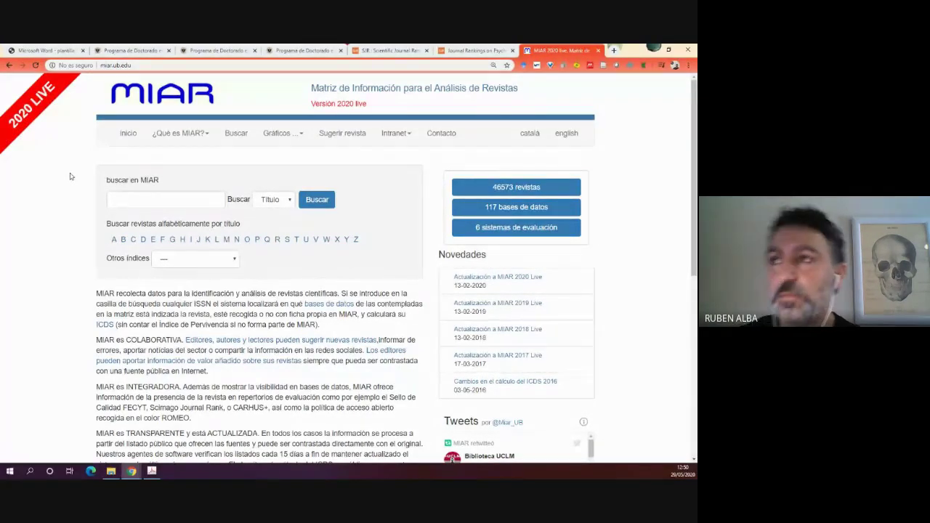
- Search MIAR by title for "Expert system with applications"
{"action": "left_click", "coordinate": [119, 203]}
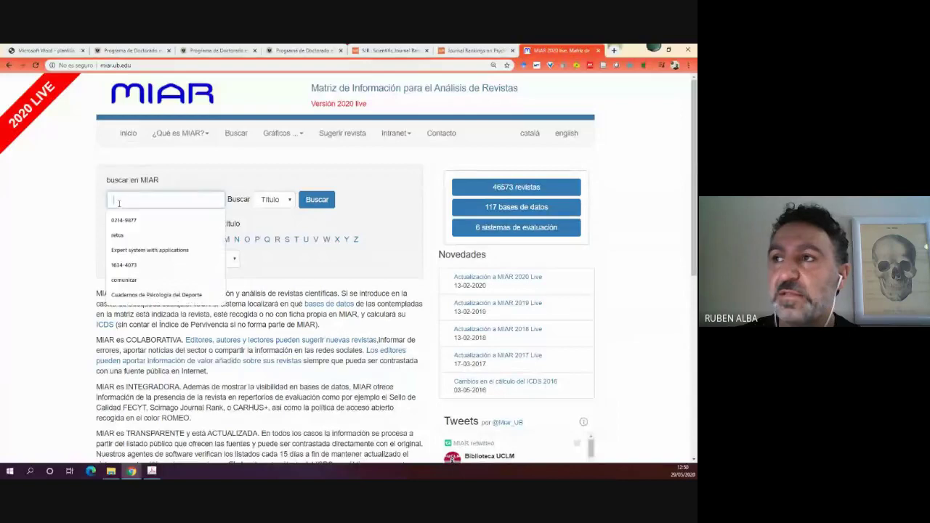
{"action": "left_click", "coordinate": [62, 199]}
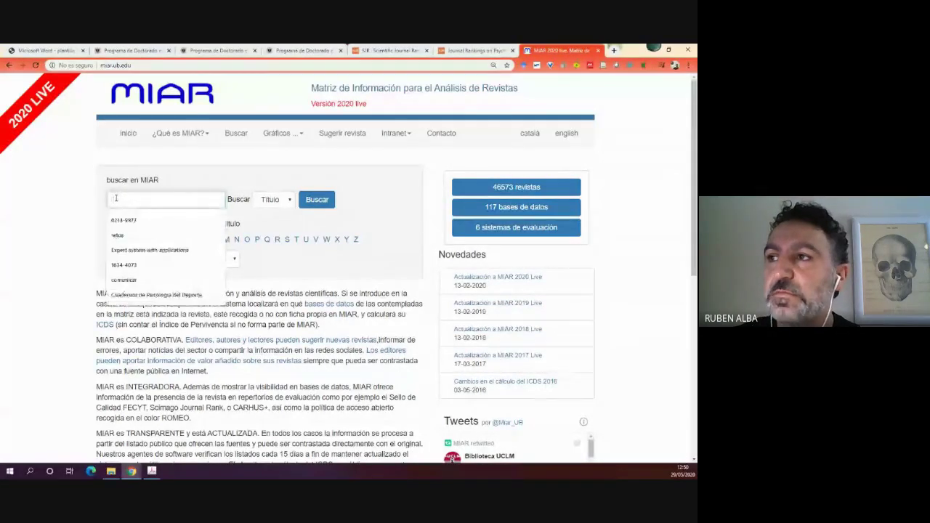
{"action": "left_click", "coordinate": [119, 255]}
{"action": "left_click", "coordinate": [317, 199]}
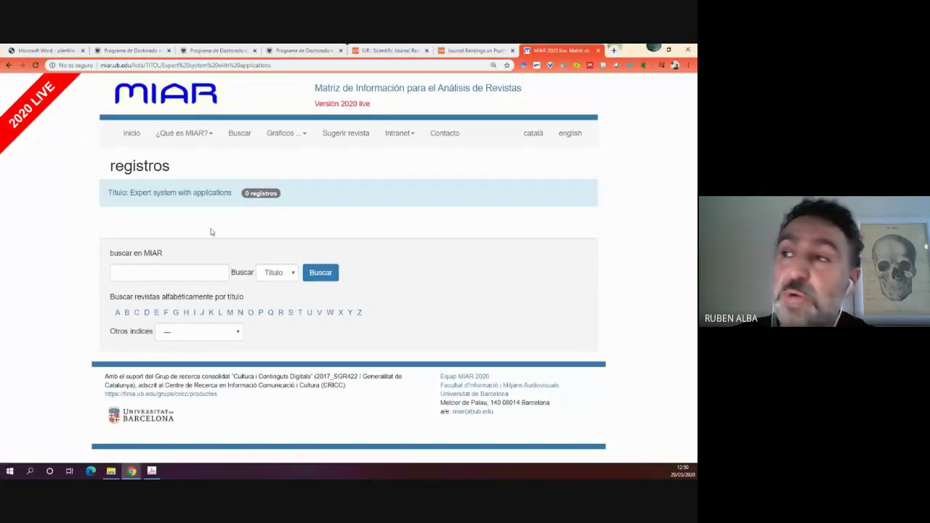
- Search MIAR for ISSN 0214-9877 and examine the journal's record, including its indexing databases, evaluation sources and ICDS
{"action": "left_click", "coordinate": [134, 276]}
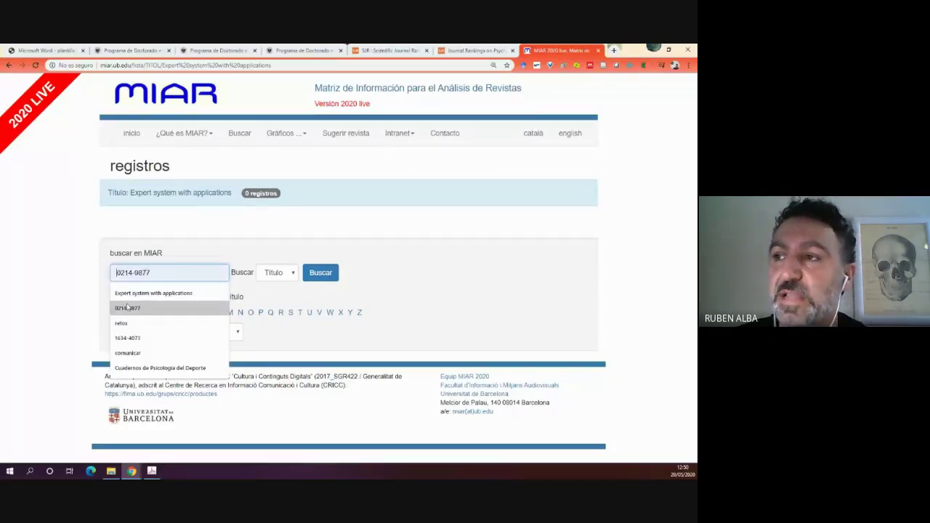
{"action": "left_click", "coordinate": [127, 309]}
{"action": "left_click", "coordinate": [329, 274]}
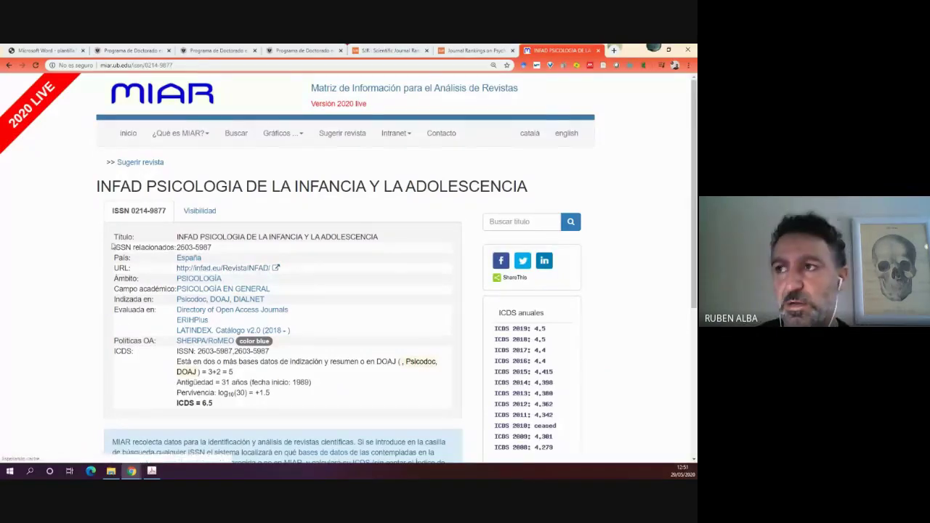
{"action": "scroll", "coordinate": [88, 247], "scroll_direction": "down", "scroll_amount": 1}
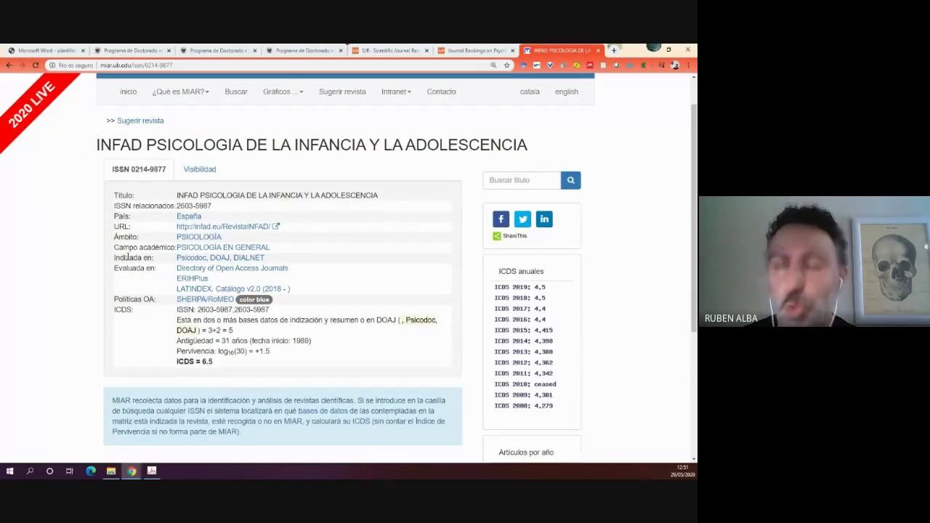
- Enlarge the INFAD journal's MIAR record and examine its "Indizada en" databases alongside the evaluation sources
{"action": "left_click_drag", "start_coordinate": [113, 259], "coordinate": [153, 259]}
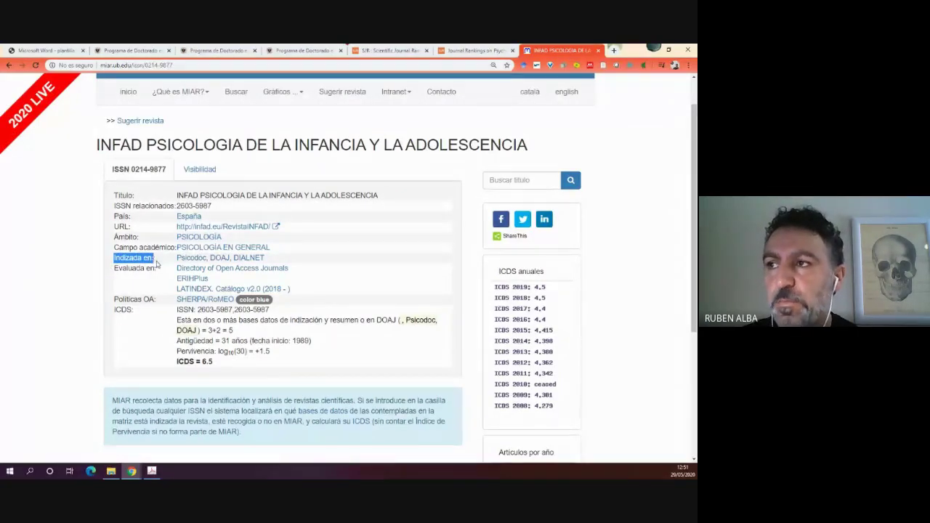
{"action": "key", "text": "ctrl+plus"}
{"action": "key", "text": "ctrl+plus"}
{"action": "key", "text": "ctrl+plus"}
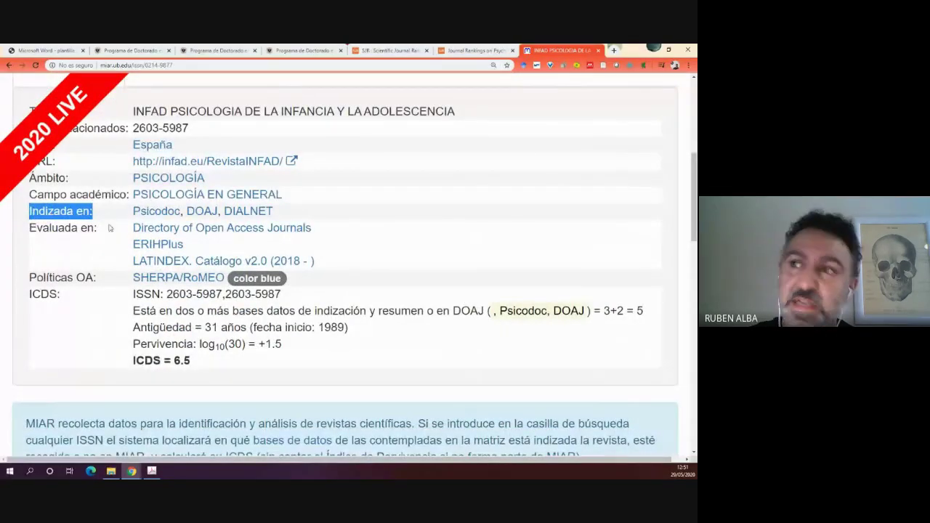
{"action": "scroll", "coordinate": [109, 253], "scroll_direction": "up", "scroll_amount": 1}
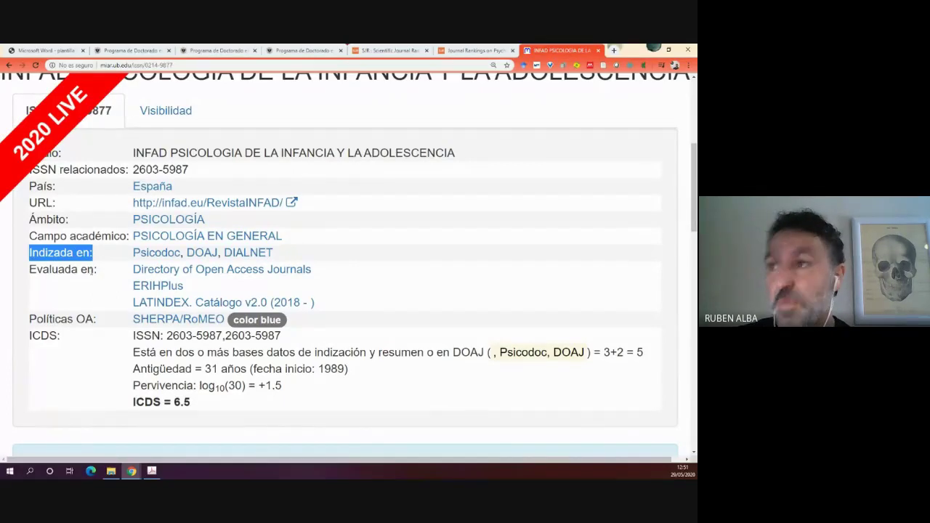
{"action": "scroll", "coordinate": [103, 284], "scroll_direction": "up", "scroll_amount": 1}
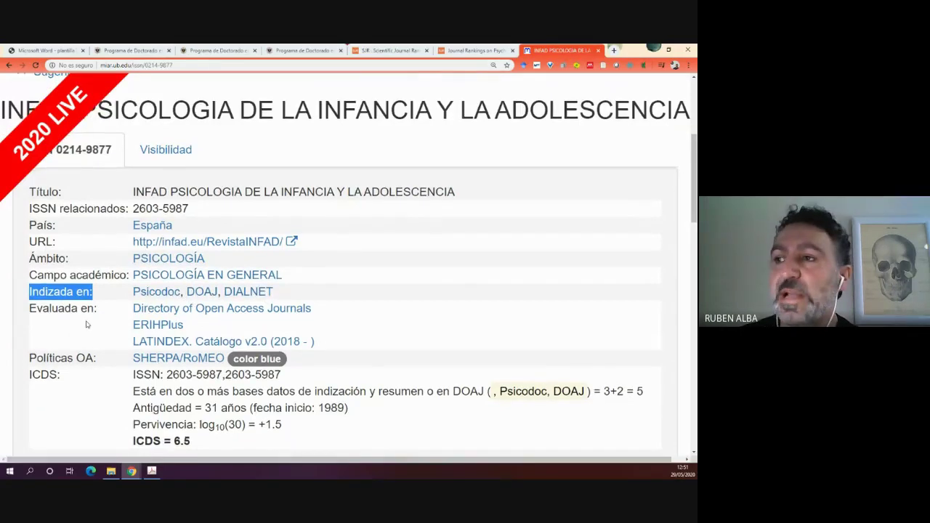
{"action": "scroll", "coordinate": [81, 328], "scroll_direction": "down", "scroll_amount": 1}
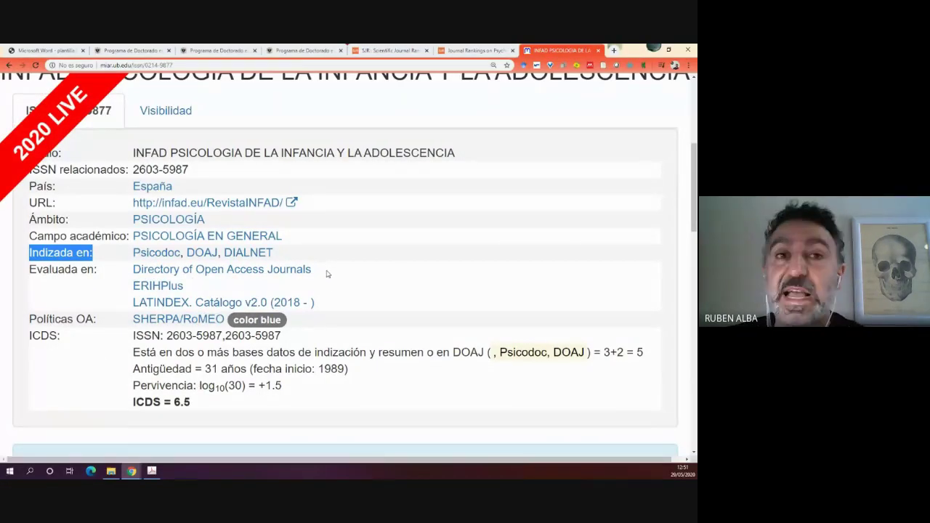
{"action": "scroll", "coordinate": [309, 243], "scroll_direction": "up", "scroll_amount": 3}
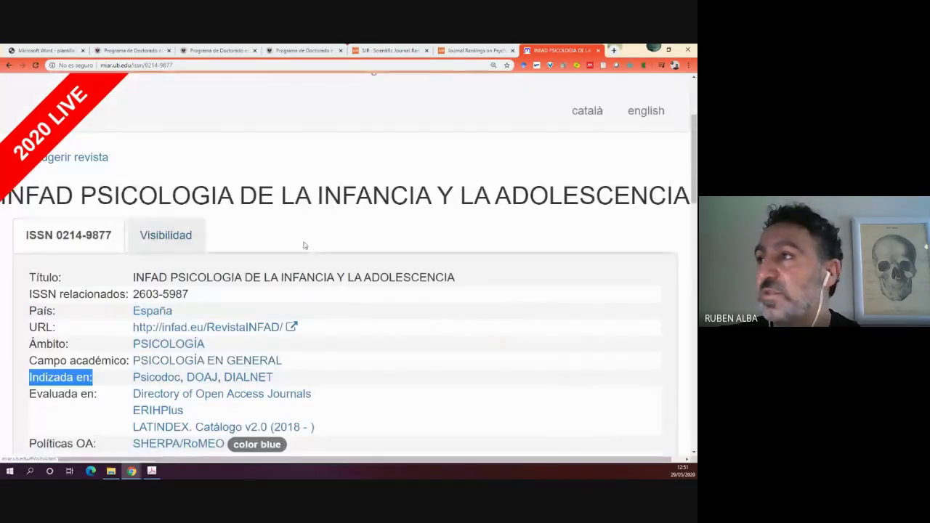
{"action": "scroll", "coordinate": [304, 246], "scroll_direction": "up", "scroll_amount": 3}
{"action": "scroll", "coordinate": [250, 225], "scroll_direction": "down", "scroll_amount": 6}
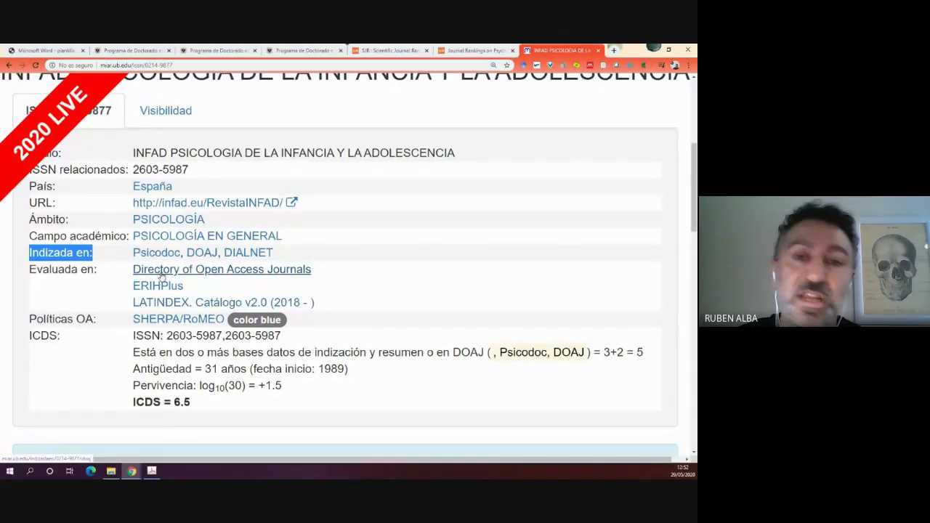
{"action": "scroll", "coordinate": [162, 275], "scroll_direction": "up", "scroll_amount": 1}
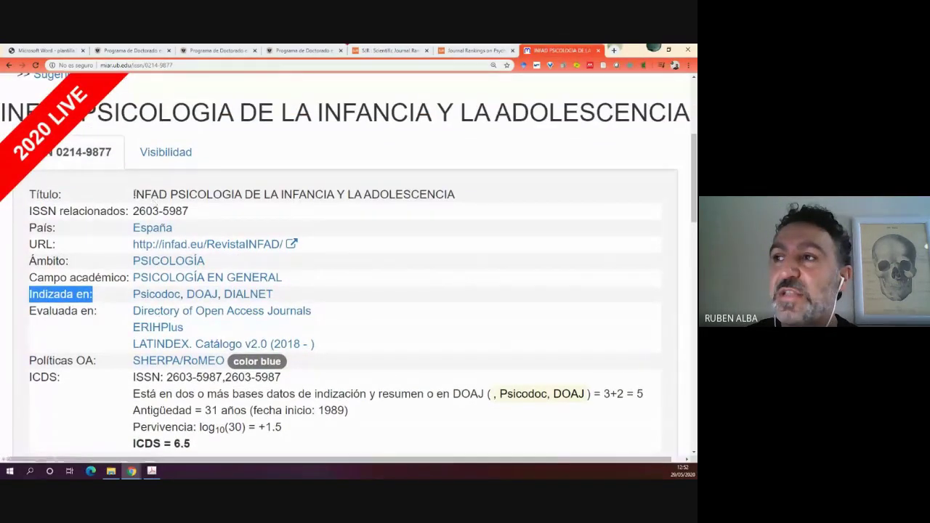
- Review the INFAD record's title and "Evaluada en" entries, with a brief look at the SCImago journal rankings page
{"action": "left_click_drag", "start_coordinate": [134, 194], "coordinate": [463, 195]}
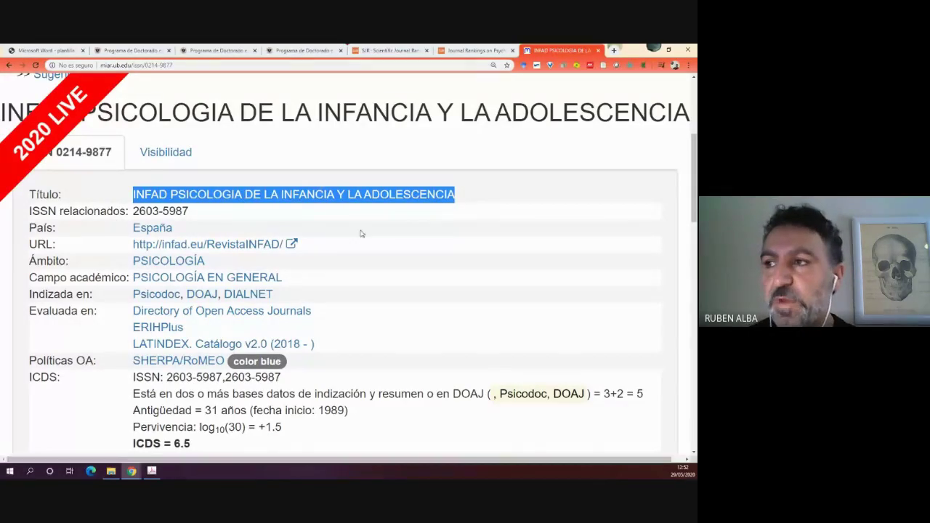
{"action": "scroll", "coordinate": [218, 233], "scroll_direction": "down", "scroll_amount": 2}
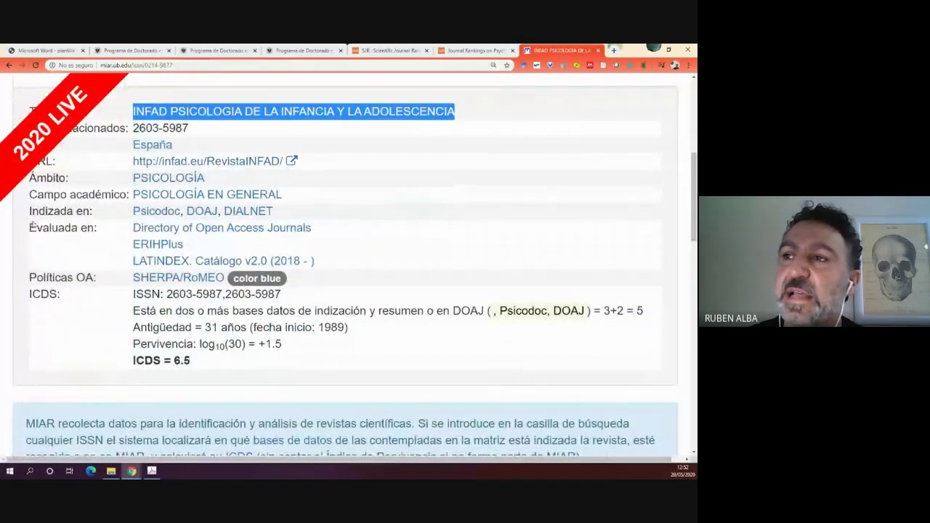
{"action": "left_click_drag", "start_coordinate": [30, 227], "coordinate": [114, 229]}
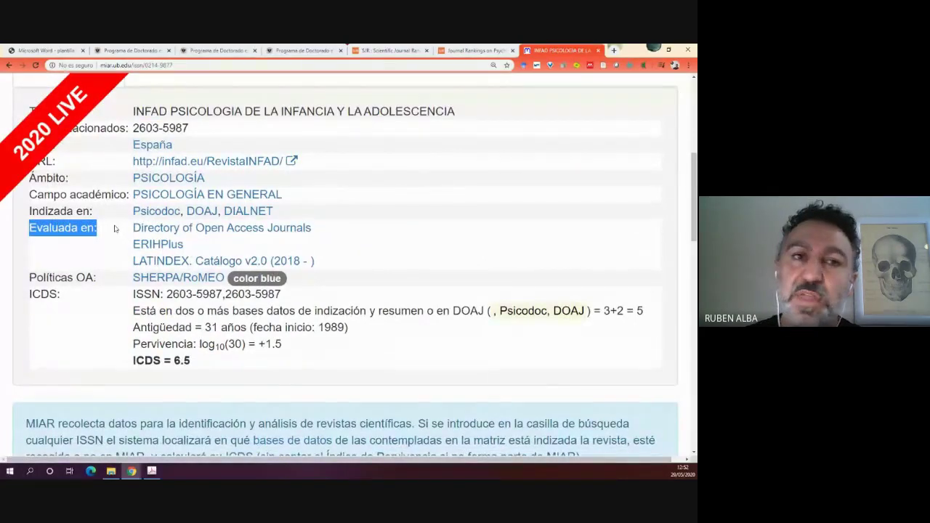
{"action": "left_click", "coordinate": [473, 51]}
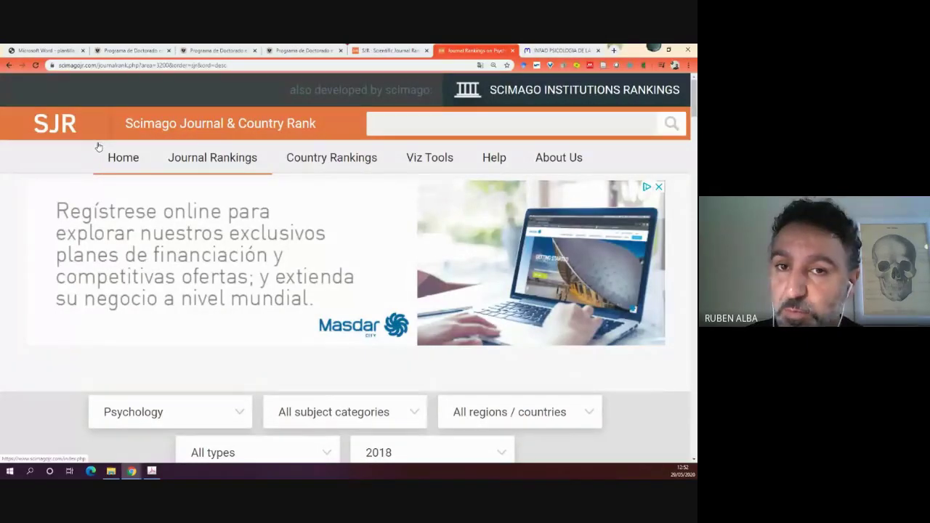
{"action": "left_click", "coordinate": [553, 51]}
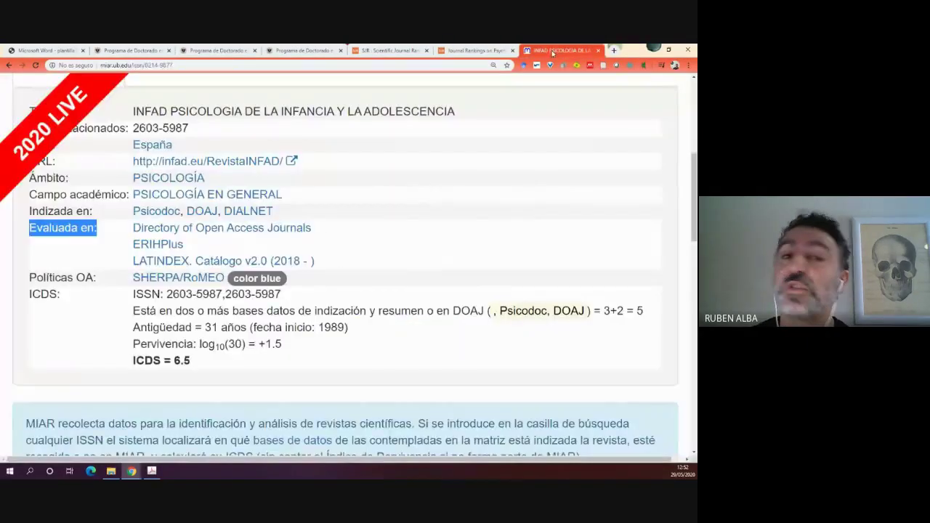
{"action": "scroll", "coordinate": [508, 102], "scroll_direction": "up", "scroll_amount": 1}
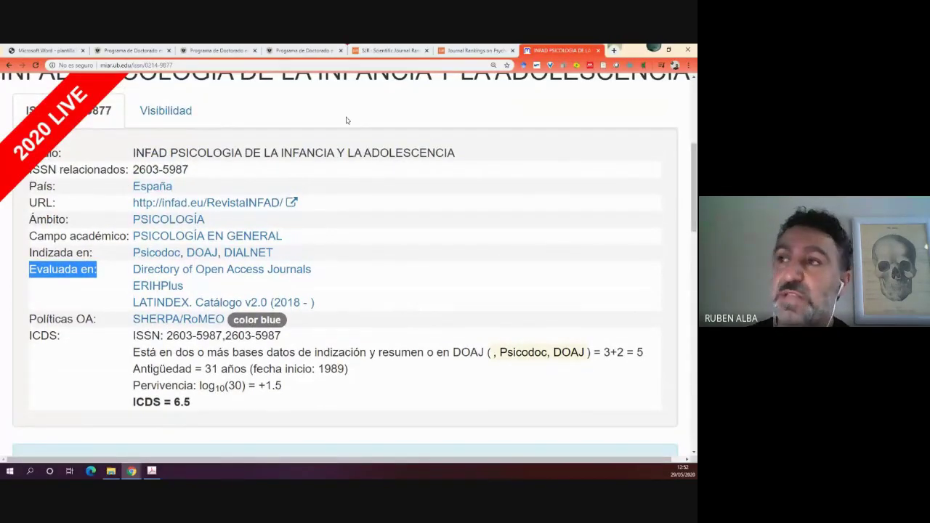
- Reduce the page zoom to 150%, return to the MIAR home page and search by title for "comunicar"
{"action": "key", "text": "ctrl+minus"}
{"action": "key", "text": "ctrl+minus"}
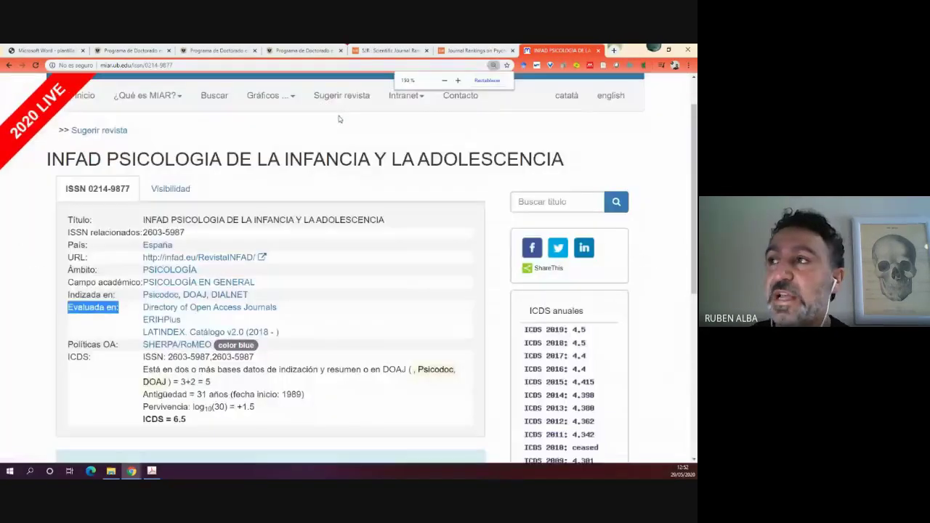
{"action": "scroll", "coordinate": [338, 118], "scroll_direction": "down", "scroll_amount": 1}
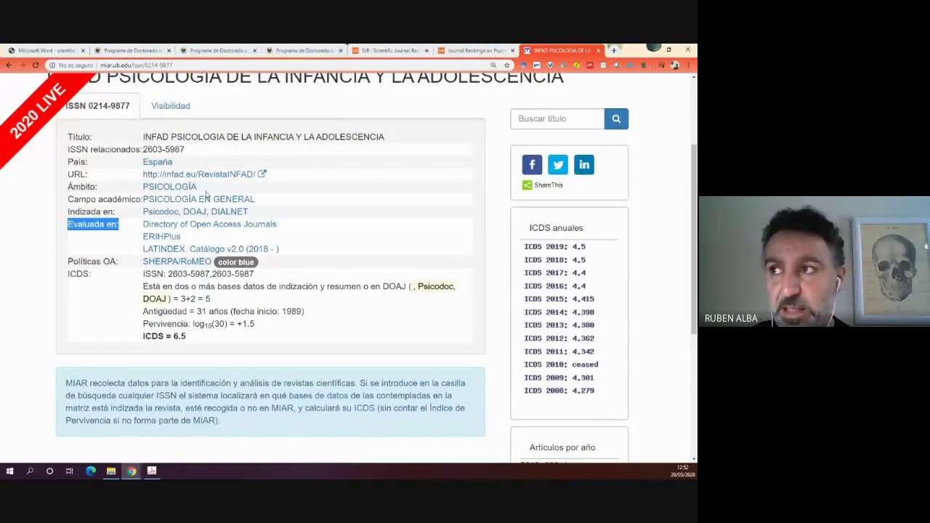
{"action": "scroll", "coordinate": [364, 84], "scroll_direction": "up", "scroll_amount": 2}
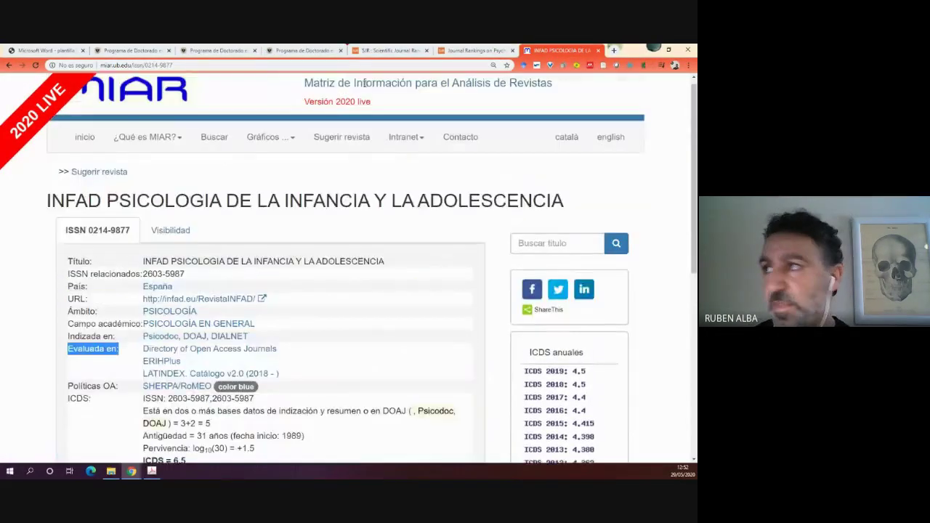
{"action": "left_click", "coordinate": [84, 138]}
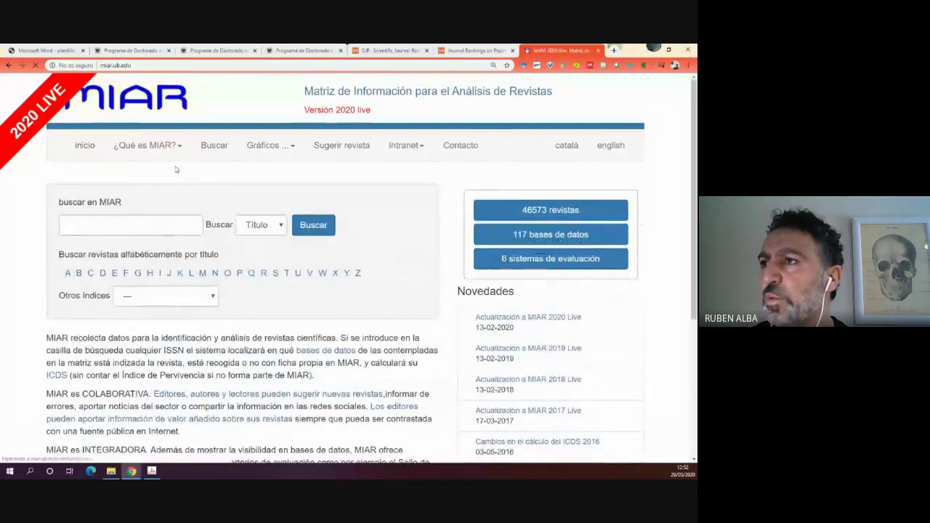
{"action": "left_click", "coordinate": [127, 225]}
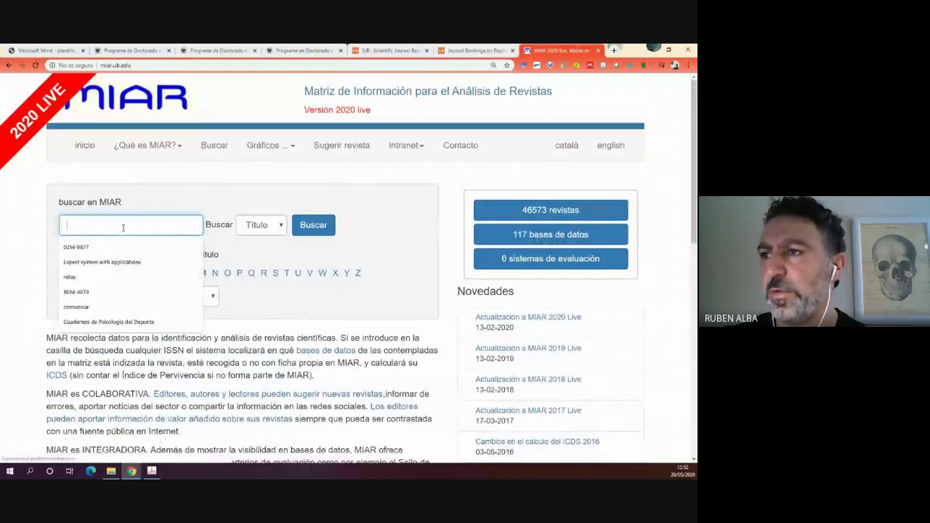
{"action": "left_click", "coordinate": [72, 307]}
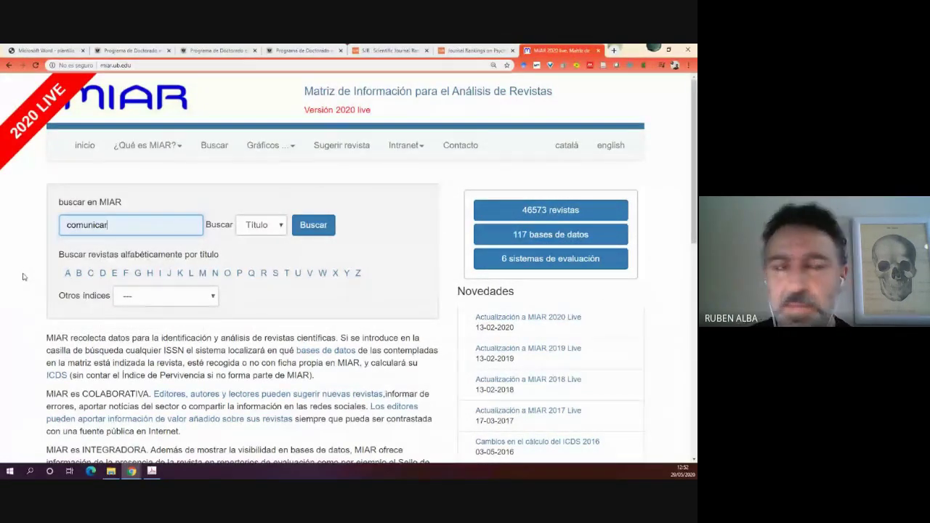
{"action": "left_click", "coordinate": [328, 225]}
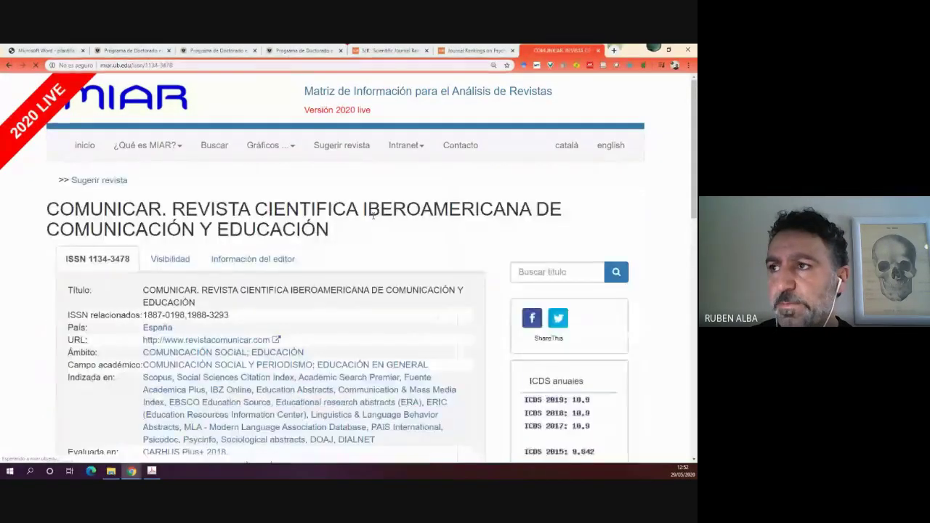
- Examine the Comunicar record's indexing databases, evaluation sources, metrics and ICDS calculation in MIAR
{"action": "scroll", "coordinate": [372, 213], "scroll_direction": "down", "scroll_amount": 5}
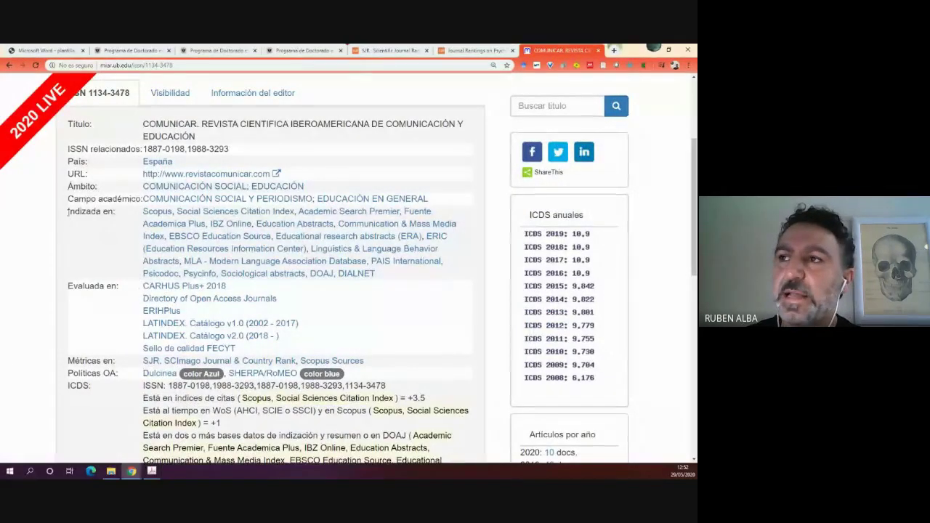
{"action": "left_click_drag", "start_coordinate": [67, 211], "coordinate": [116, 213]}
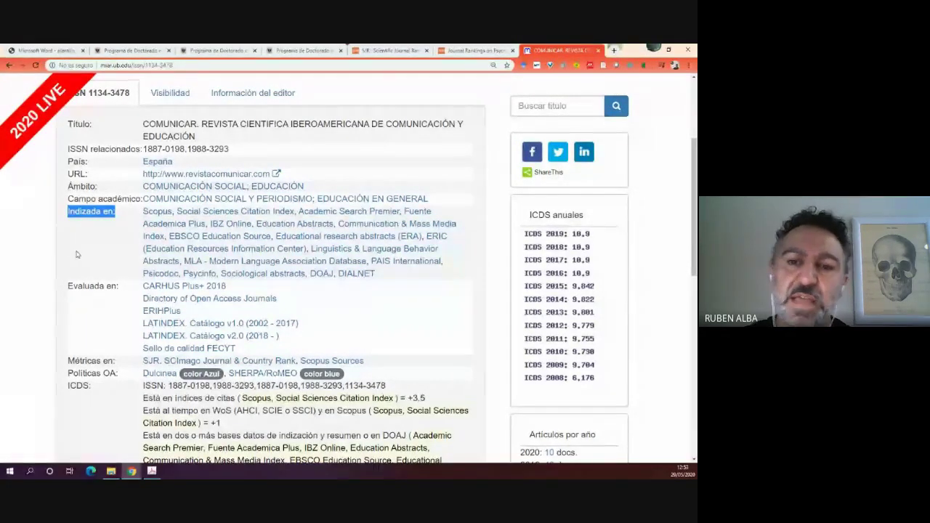
{"action": "scroll", "coordinate": [102, 263], "scroll_direction": "down", "scroll_amount": 2}
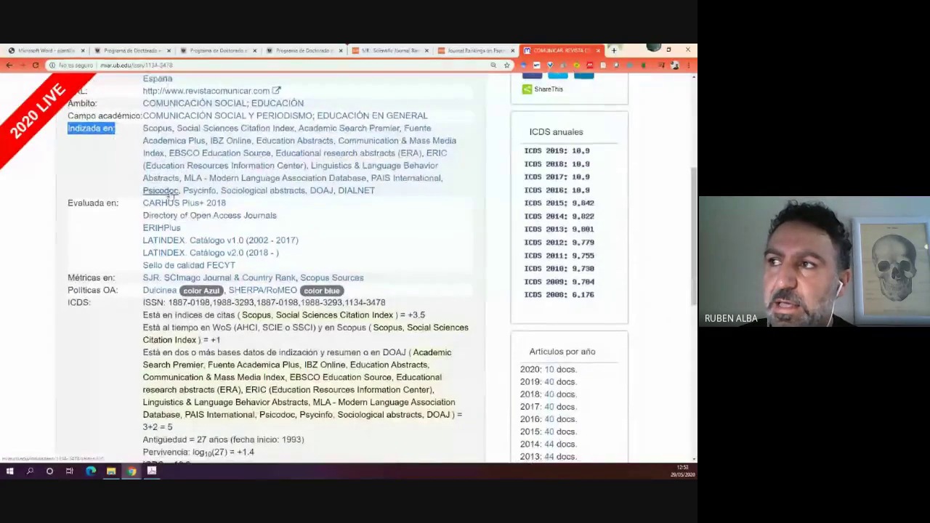
{"action": "scroll", "coordinate": [168, 191], "scroll_direction": "up", "scroll_amount": 1}
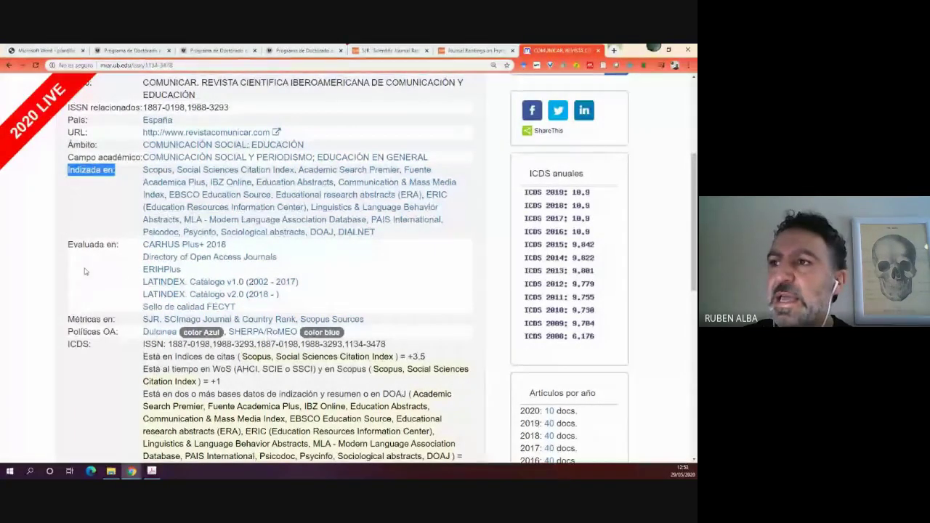
{"action": "left_click_drag", "start_coordinate": [68, 248], "coordinate": [122, 247]}
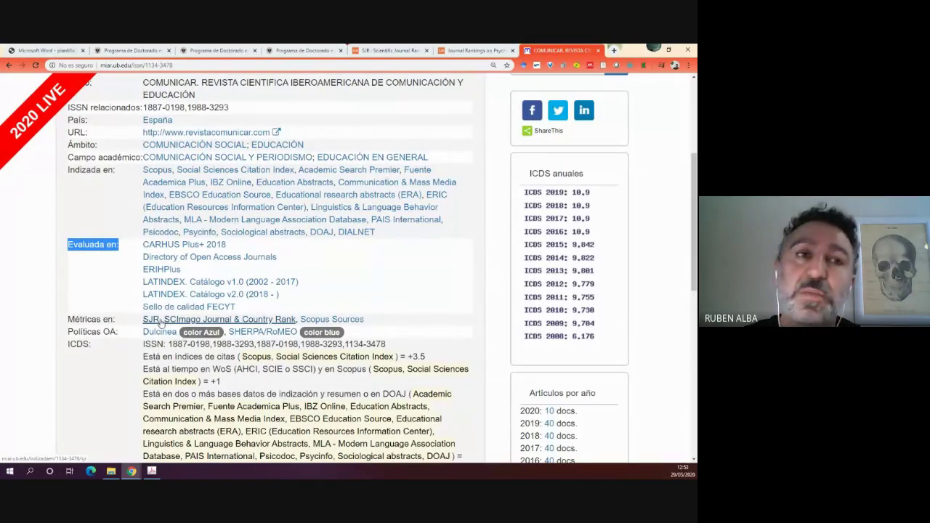
{"action": "scroll", "coordinate": [161, 322], "scroll_direction": "up", "scroll_amount": 1}
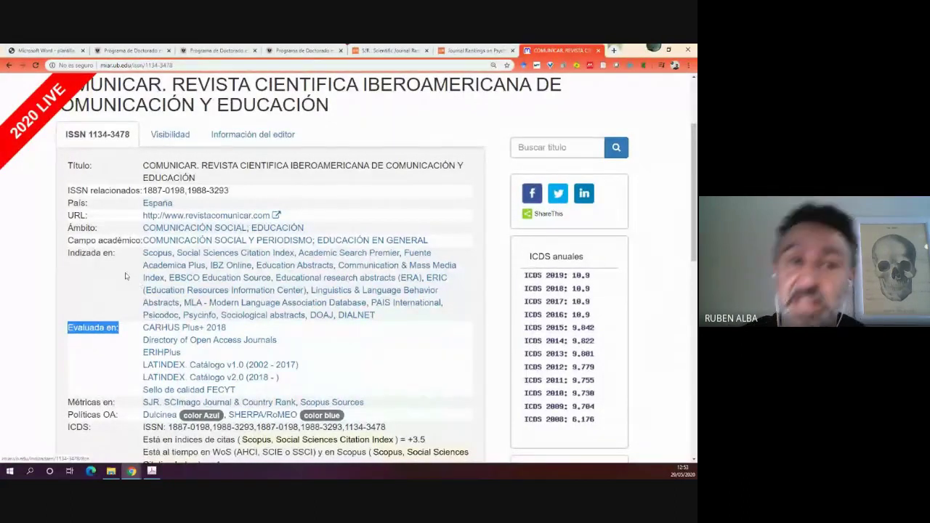
{"action": "left_click", "coordinate": [30, 251]}
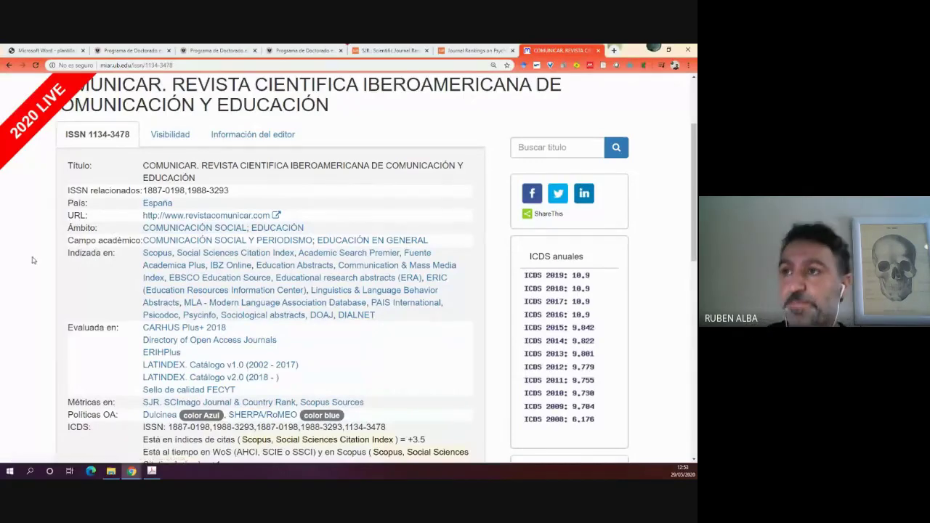
- Look over the SCImago Psychology journal rankings page and its filters for 2018
{"action": "left_click", "coordinate": [470, 50]}
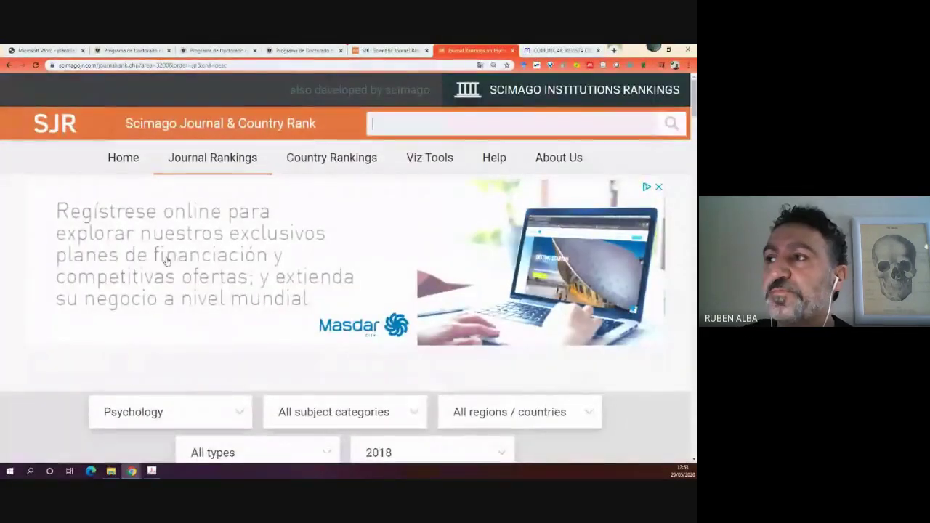
{"action": "scroll", "coordinate": [167, 261], "scroll_direction": "down", "scroll_amount": 2}
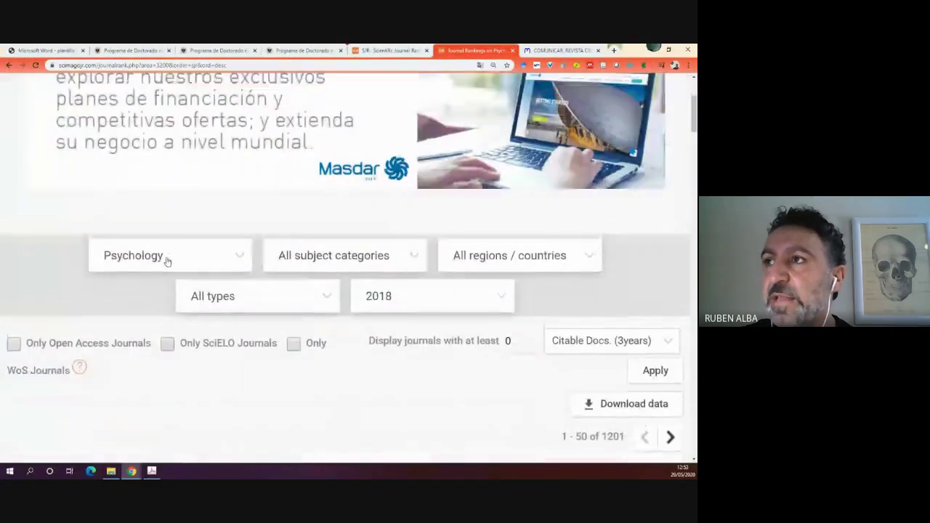
{"action": "scroll", "coordinate": [91, 240], "scroll_direction": "up", "scroll_amount": 2}
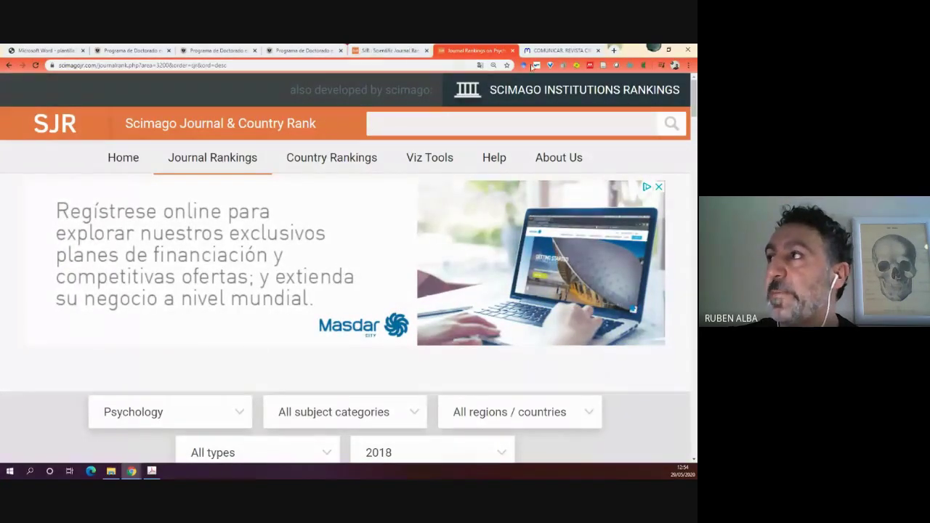
- Open scopus.com in a new browser tab
{"action": "left_click", "coordinate": [556, 52]}
{"action": "left_click", "coordinate": [613, 51]}
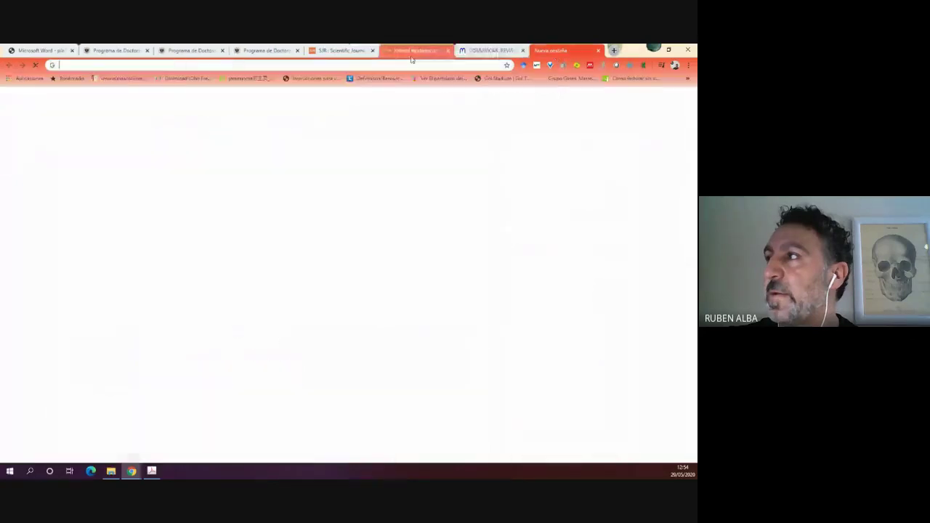
{"action": "left_click", "coordinate": [306, 66]}
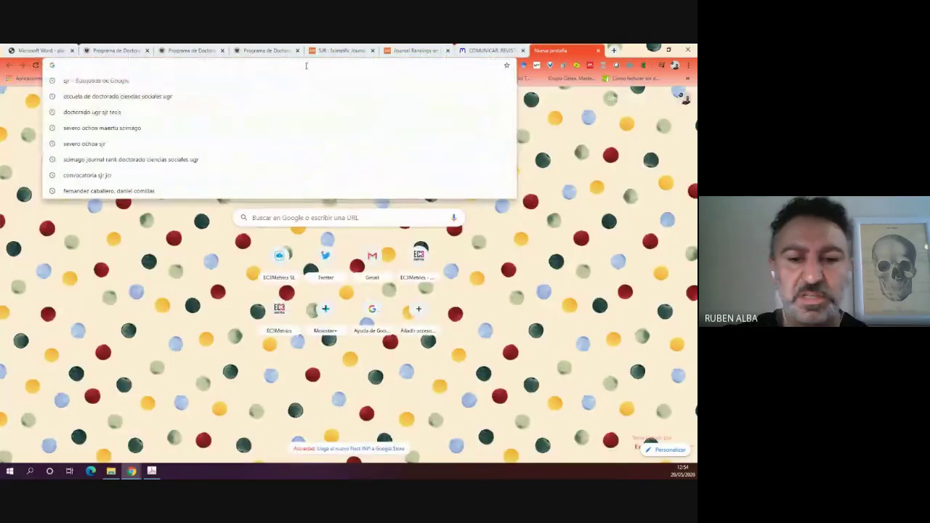
{"action": "type", "text": "s"}
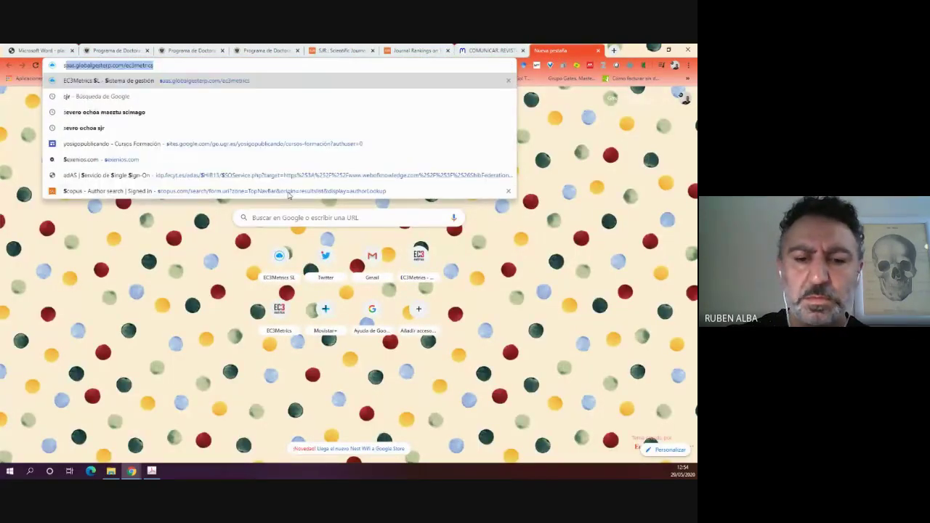
{"action": "type", "text": "c"}
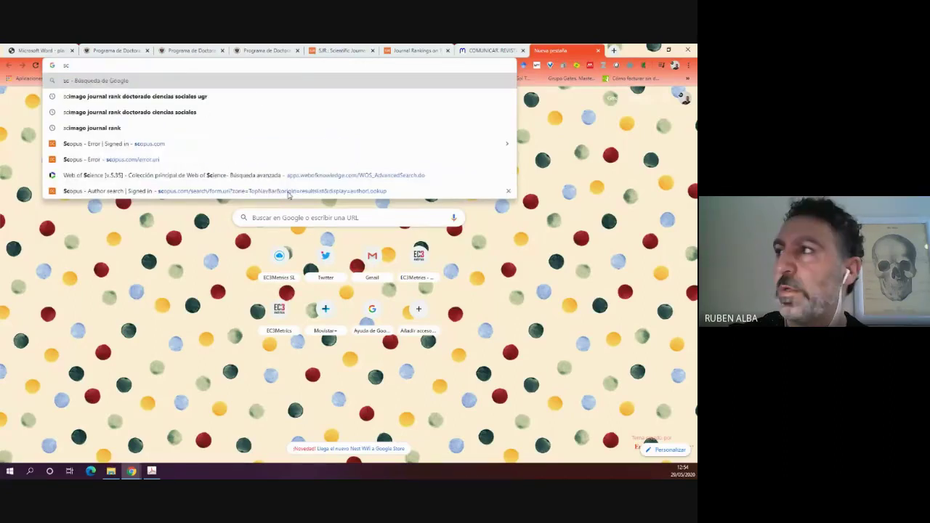
{"action": "type", "text": "c"}
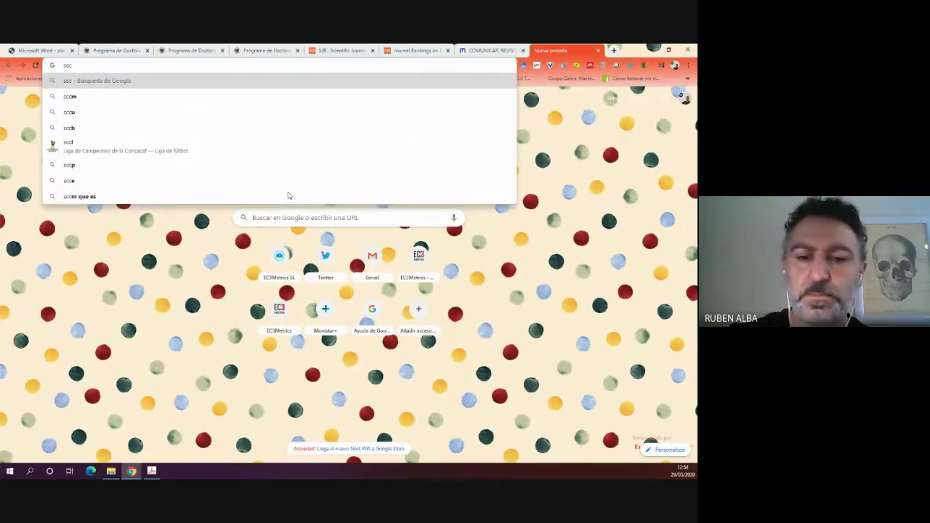
{"action": "key", "text": "BackSpace"}
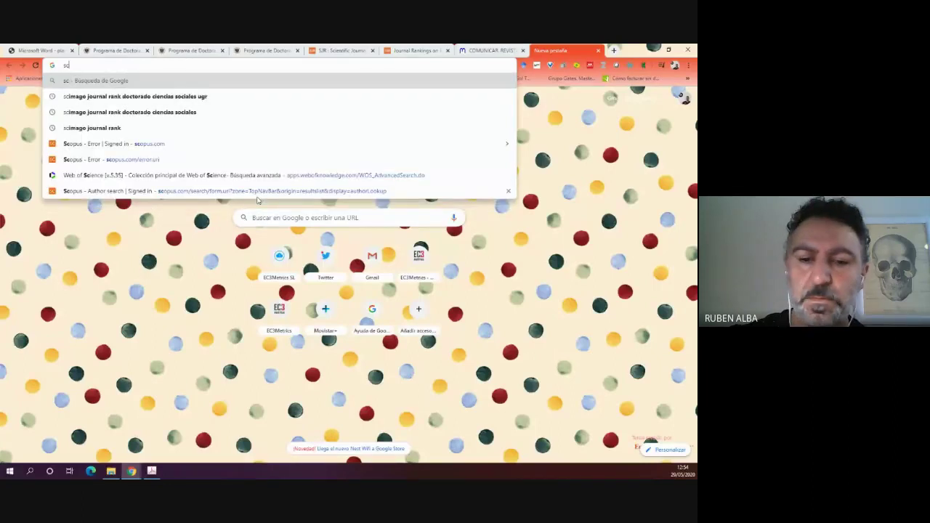
{"action": "type", "text": "opus.com"}
{"action": "key", "text": "Return"}
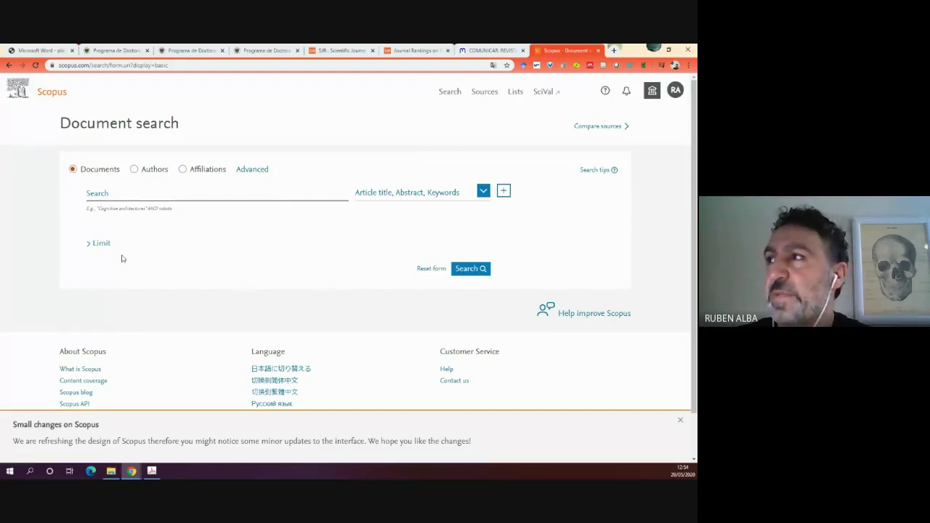
- Look over the Scopus document search page alongside the SCImago Psychology rankings and their filters
{"action": "scroll", "coordinate": [45, 266], "scroll_direction": "down", "scroll_amount": 1}
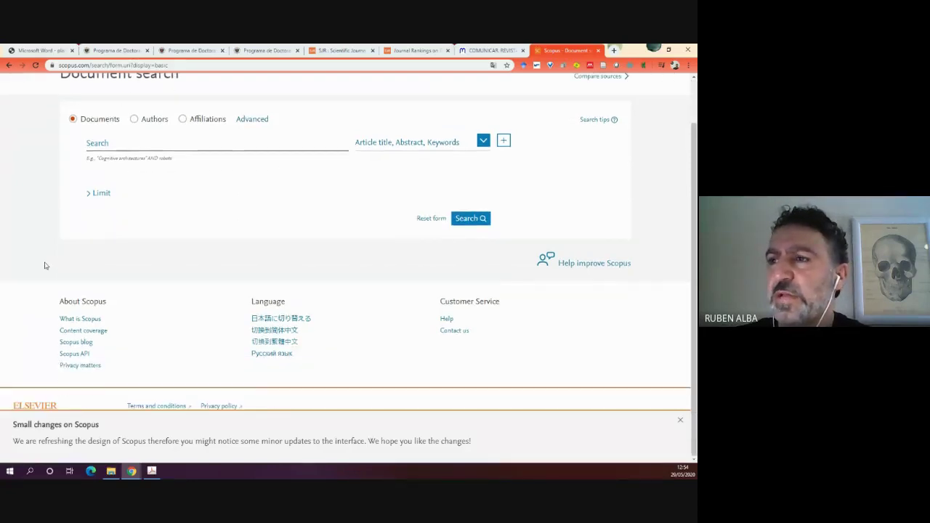
{"action": "scroll", "coordinate": [45, 267], "scroll_direction": "up", "scroll_amount": 1}
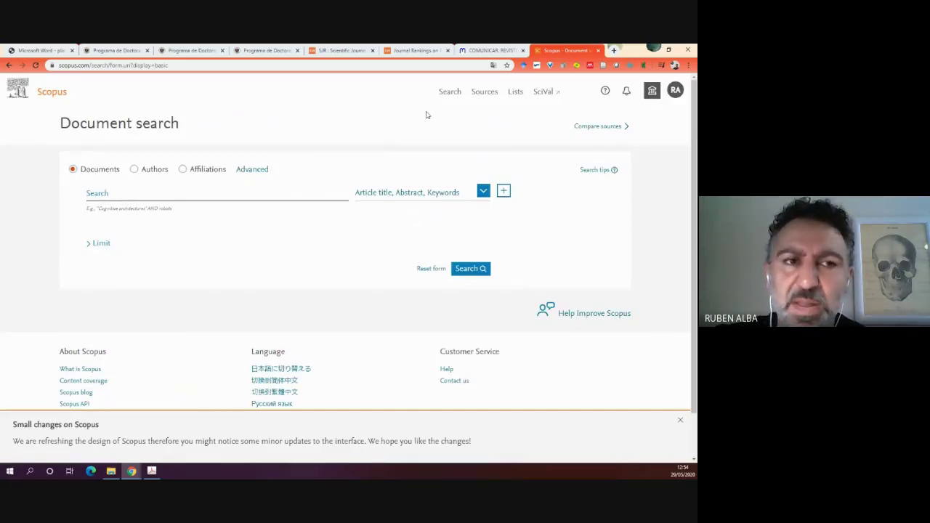
{"action": "left_click", "coordinate": [399, 53]}
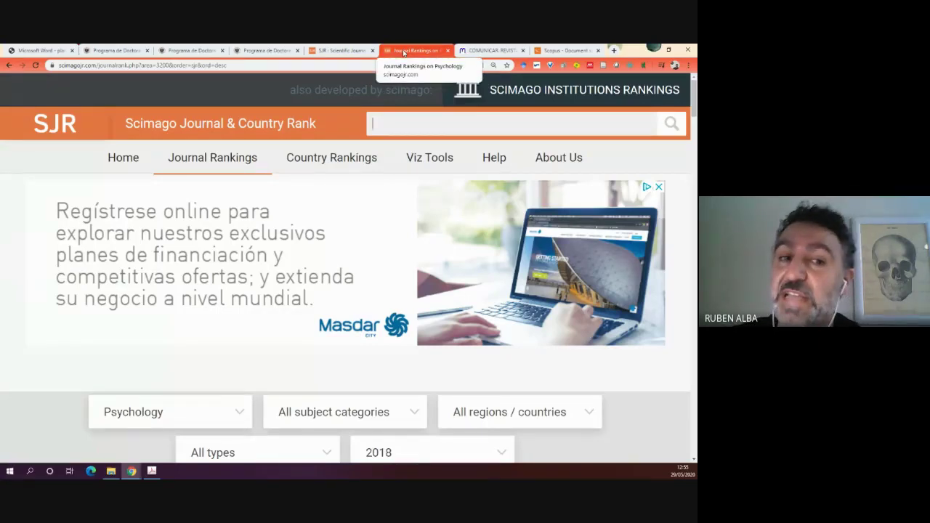
{"action": "left_click", "coordinate": [556, 51]}
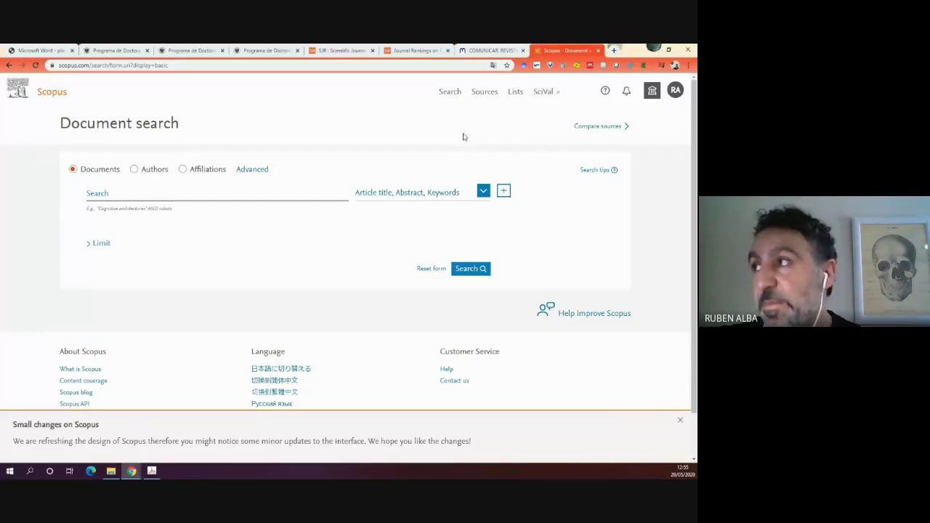
{"action": "left_click", "coordinate": [411, 51]}
{"action": "scroll", "coordinate": [249, 240], "scroll_direction": "down", "scroll_amount": 3}
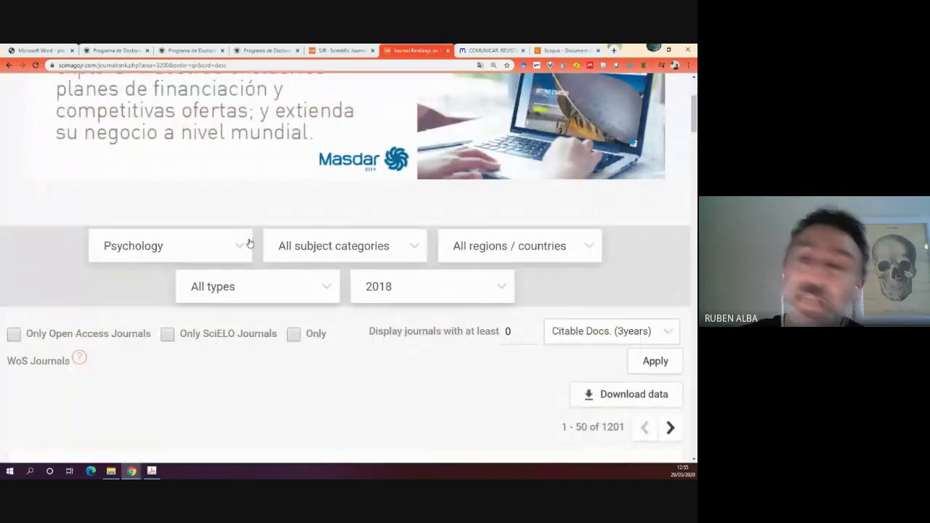
- Return to Scopus and open its list of sources, with the page zoom at 125%
{"action": "left_click", "coordinate": [558, 49]}
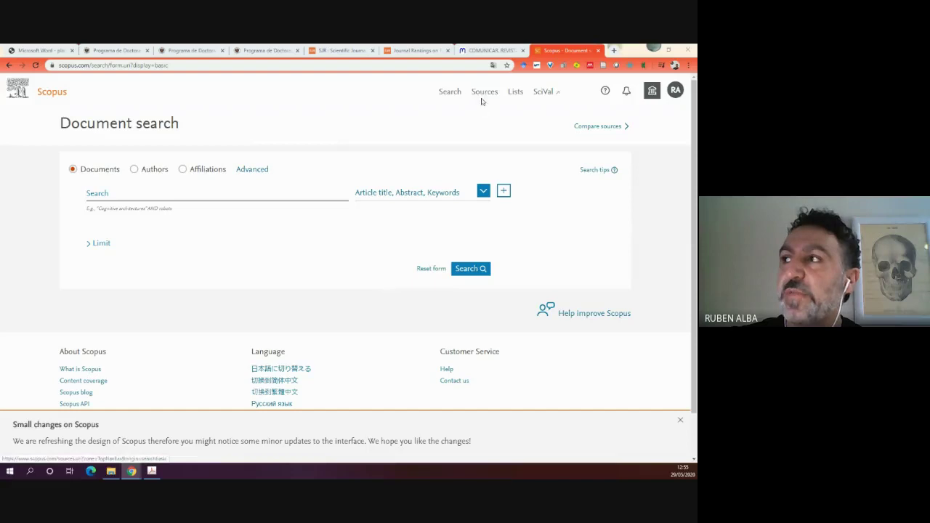
{"action": "key", "text": "ctrl+plus"}
{"action": "key", "text": "ctrl+plus"}
{"action": "key", "text": "ctrl+plus"}
{"action": "key", "text": "ctrl+plus"}
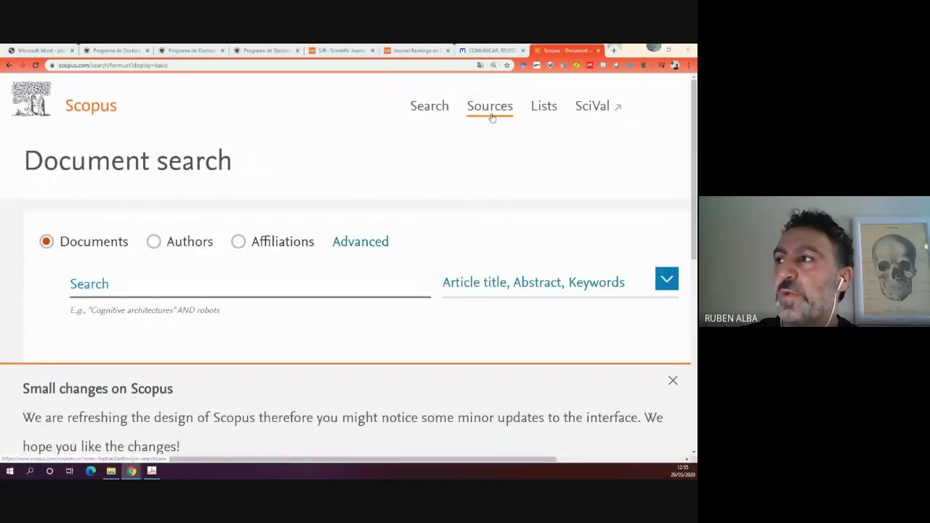
{"action": "left_click", "coordinate": [489, 109]}
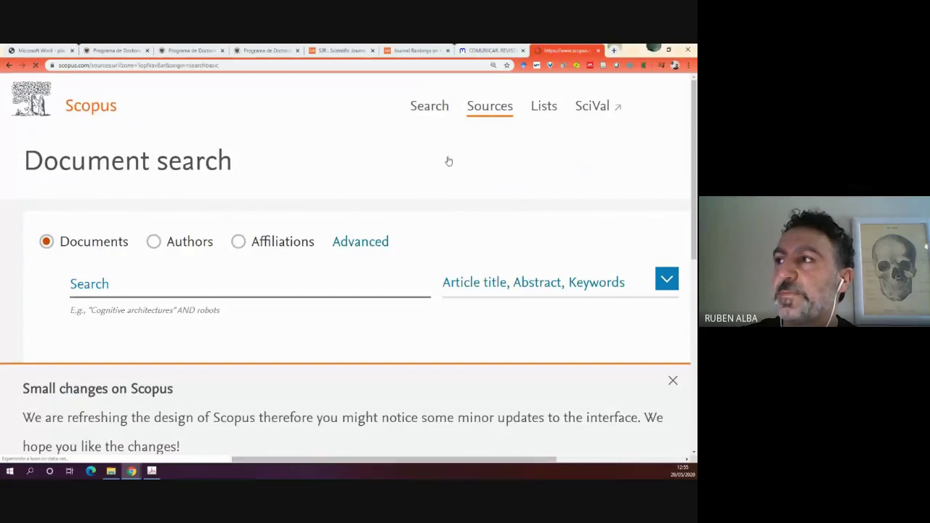
{"action": "key", "text": "ctrl+minus"}
{"action": "key", "text": "ctrl+minus"}
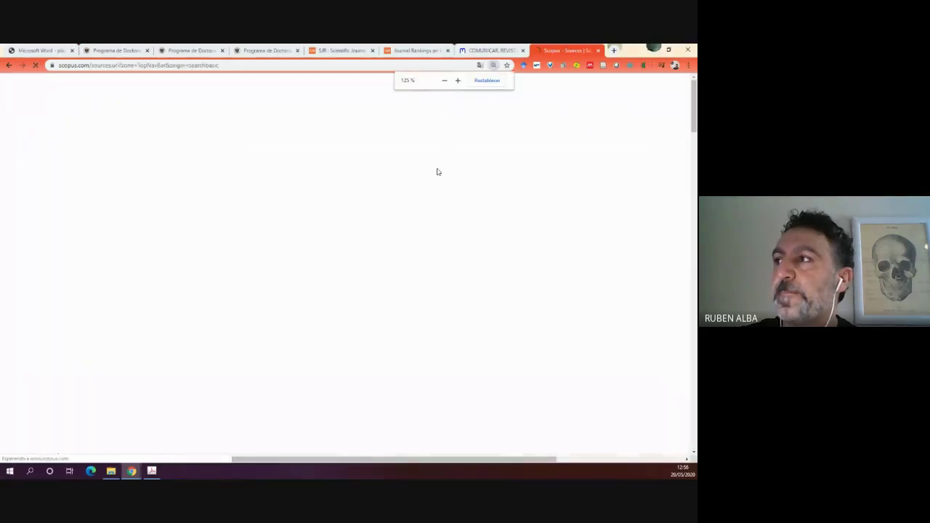
- Examine the total number of sources and the metrics columns in the Scopus source list
{"action": "scroll", "coordinate": [436, 171], "scroll_direction": "down", "scroll_amount": 2}
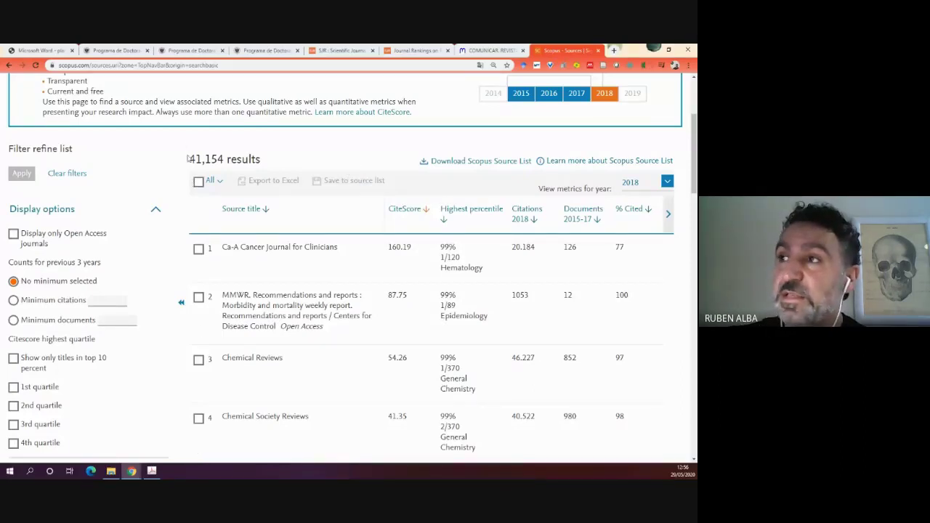
{"action": "left_click_drag", "start_coordinate": [189, 160], "coordinate": [235, 176]}
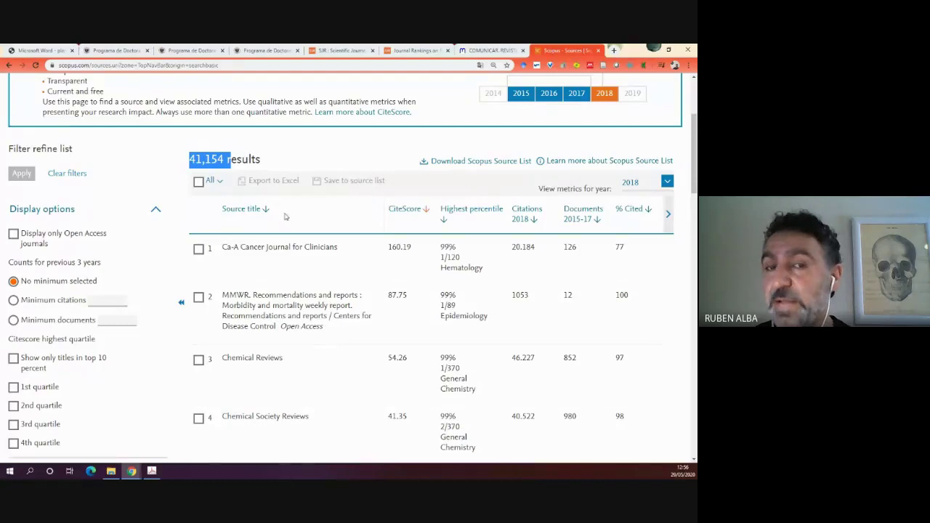
{"action": "scroll", "coordinate": [287, 215], "scroll_direction": "up", "scroll_amount": 1}
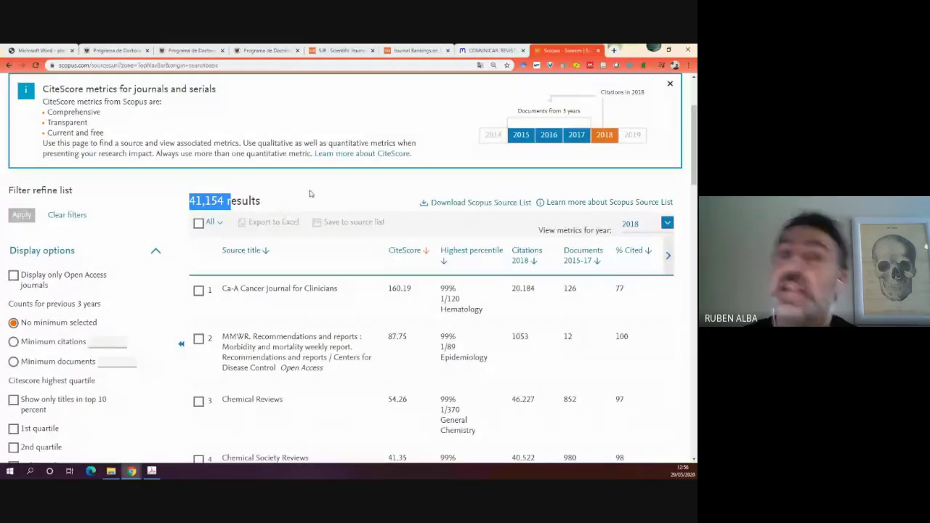
{"action": "scroll", "coordinate": [343, 218], "scroll_direction": "down", "scroll_amount": 1}
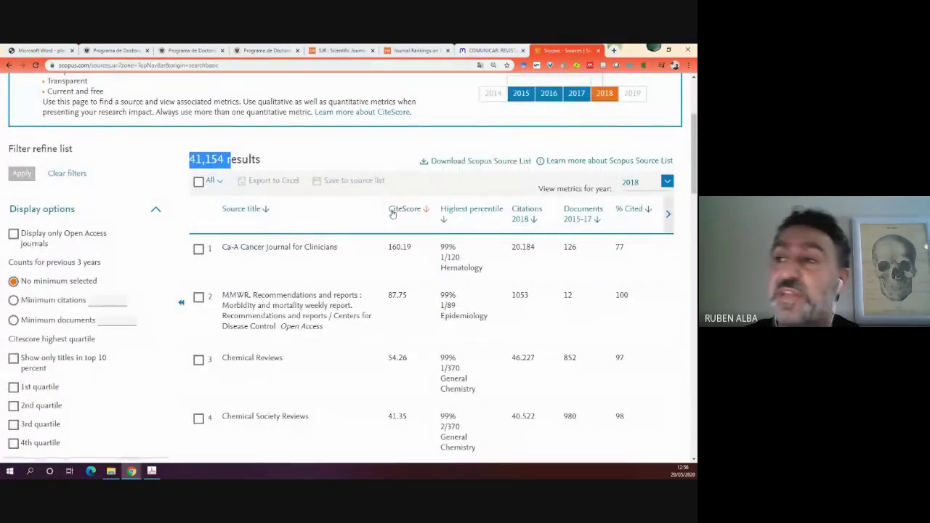
{"action": "key", "text": "ctrl+minus"}
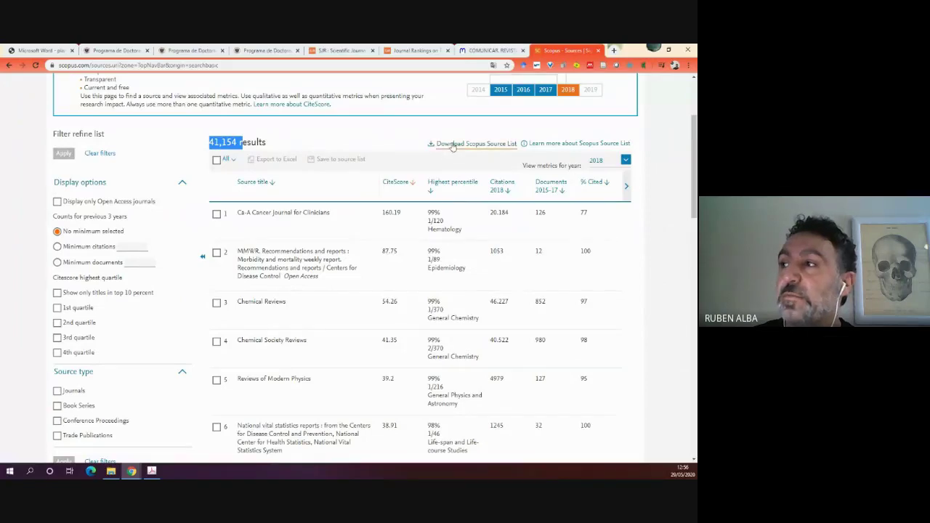
{"action": "scroll", "coordinate": [385, 233], "scroll_direction": "down", "scroll_amount": 3}
{"action": "scroll", "coordinate": [386, 239], "scroll_direction": "up", "scroll_amount": 3}
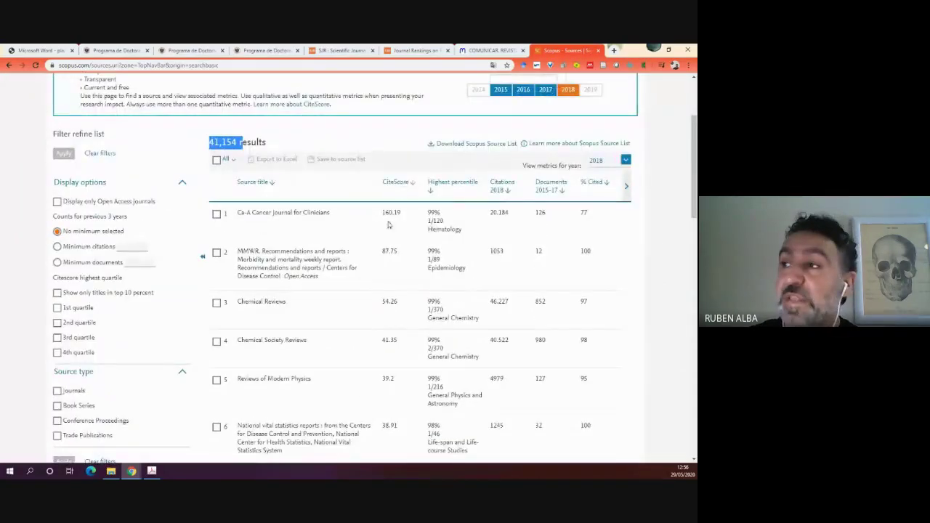
- Highlight the CiteScore column heading, restore the page zoom to 125% and review the ranked sources and their citation figures
{"action": "left_click", "coordinate": [418, 187]}
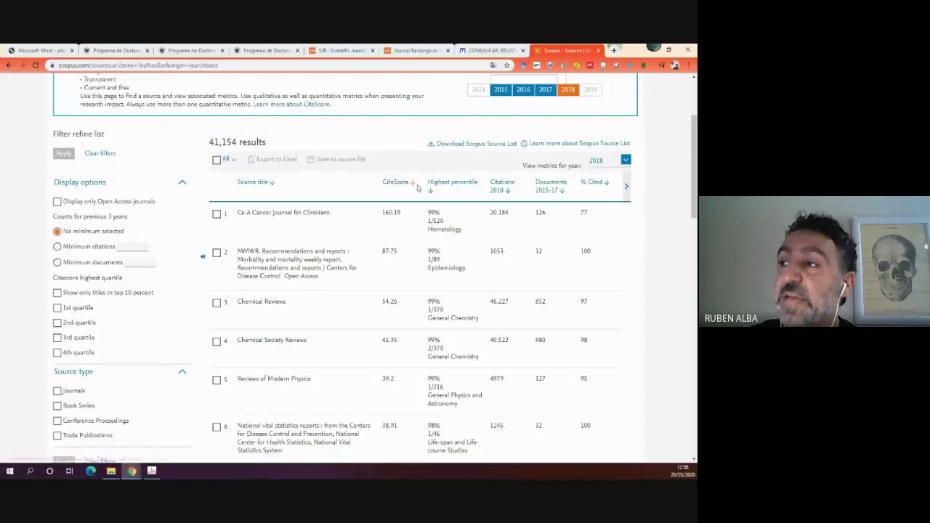
{"action": "left_click_drag", "start_coordinate": [418, 188], "coordinate": [382, 186]}
{"action": "key", "text": "ctrl+plus"}
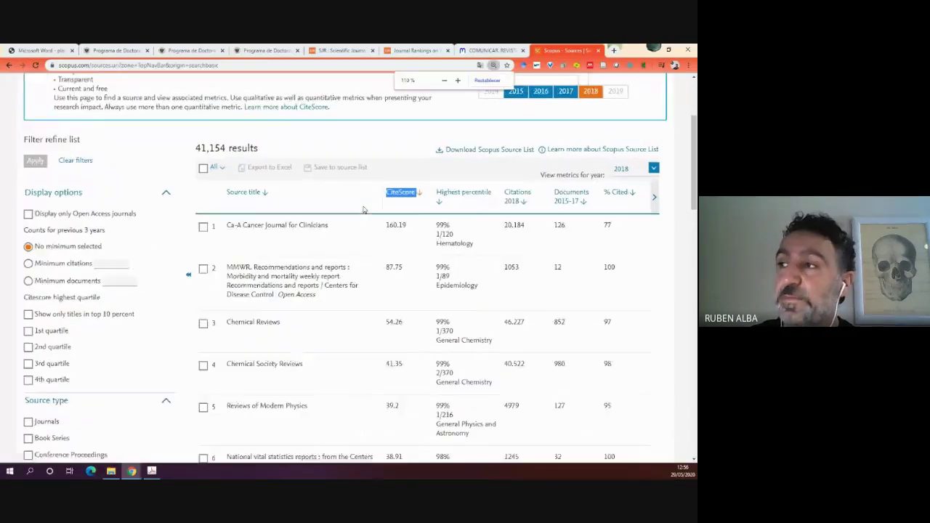
{"action": "key", "text": "ctrl+plus"}
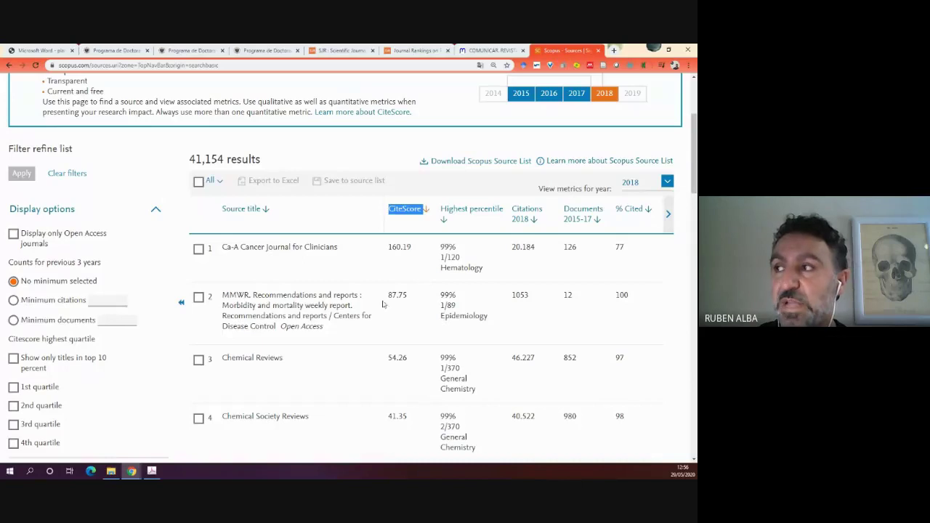
{"action": "scroll", "coordinate": [383, 301], "scroll_direction": "down", "scroll_amount": 1}
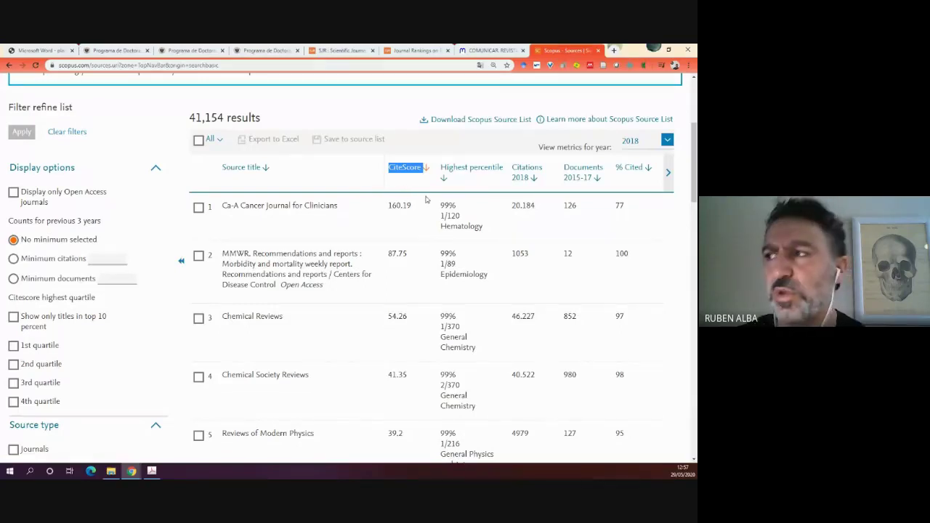
{"action": "scroll", "coordinate": [422, 204], "scroll_direction": "down", "scroll_amount": 2}
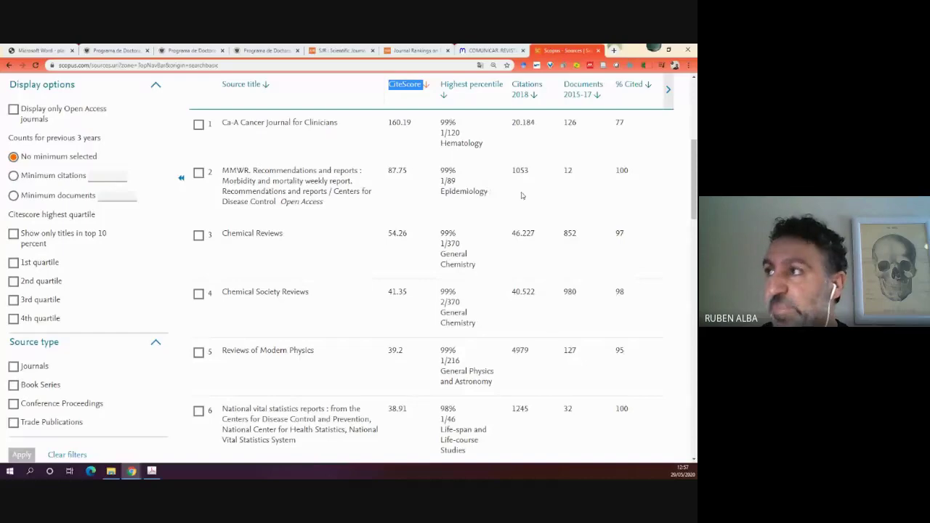
{"action": "scroll", "coordinate": [523, 195], "scroll_direction": "up", "scroll_amount": 1}
{"action": "scroll", "coordinate": [332, 186], "scroll_direction": "up", "scroll_amount": 6}
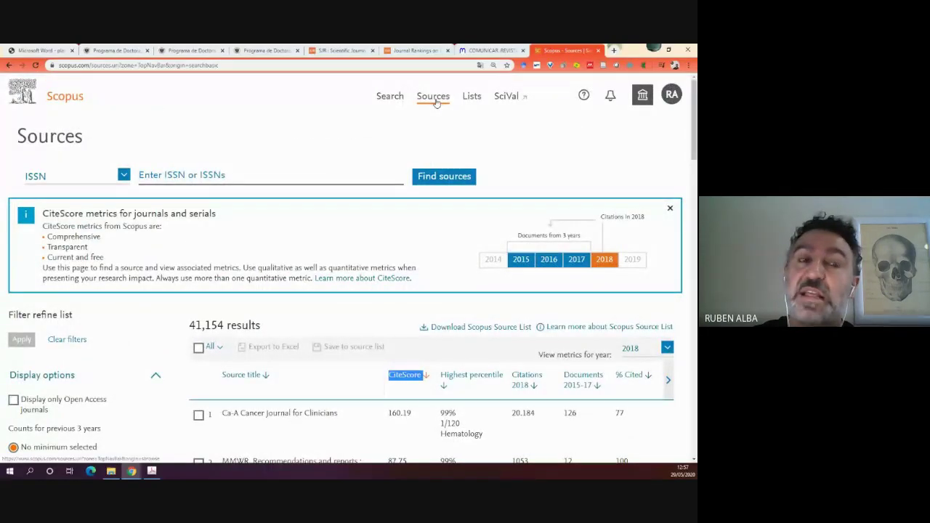
- Examine the source list's CiteScore ranking, its quartile and source type filters, and the option to download the Scopus source list
{"action": "scroll", "coordinate": [394, 264], "scroll_direction": "down", "scroll_amount": 6}
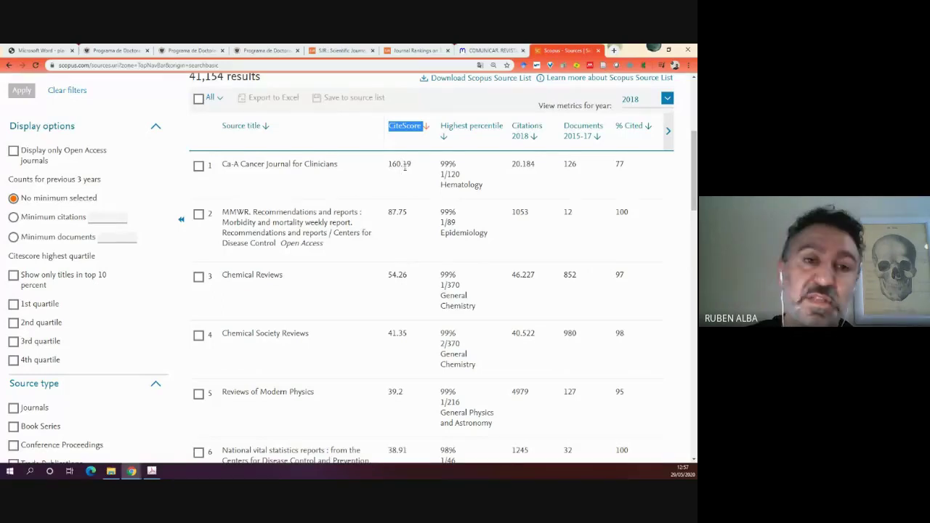
{"action": "scroll", "coordinate": [406, 181], "scroll_direction": "up", "scroll_amount": 2}
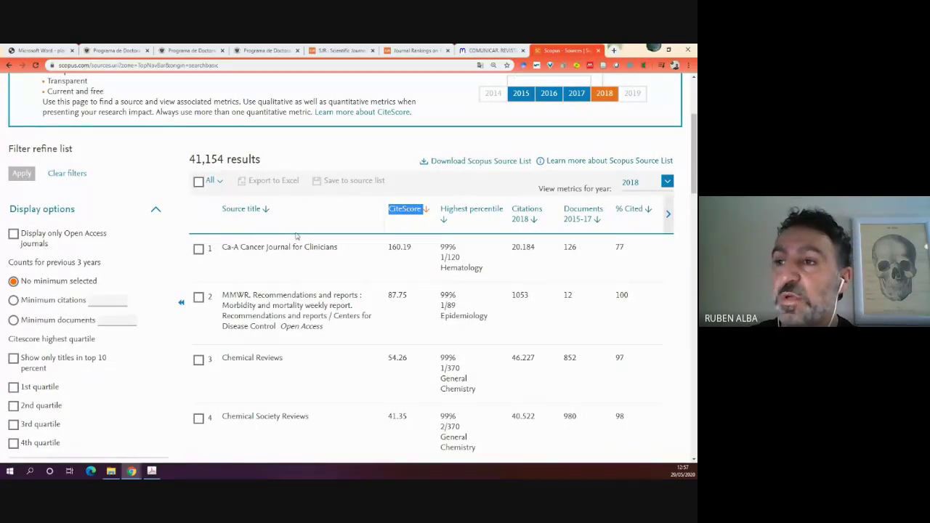
{"action": "scroll", "coordinate": [297, 236], "scroll_direction": "down", "scroll_amount": 2}
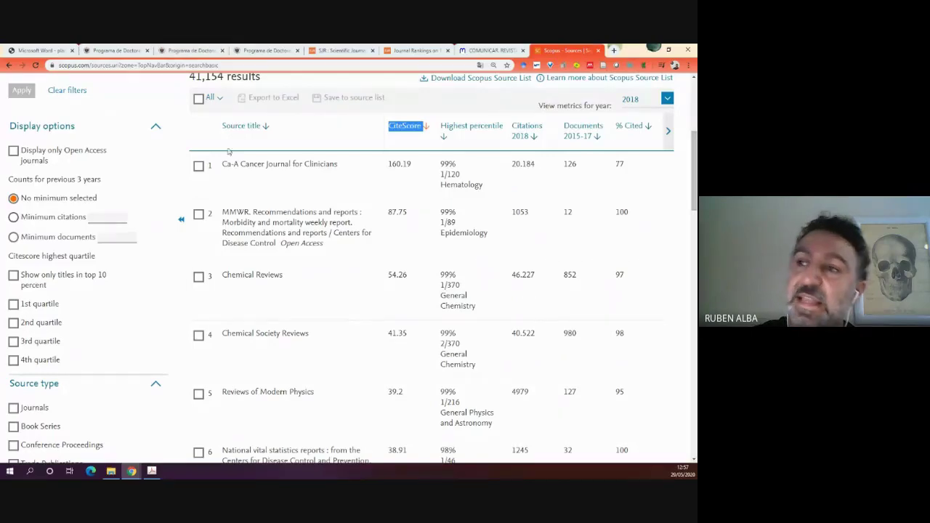
{"action": "scroll", "coordinate": [47, 305], "scroll_direction": "down", "scroll_amount": 6}
{"action": "scroll", "coordinate": [47, 349], "scroll_direction": "up", "scroll_amount": 4}
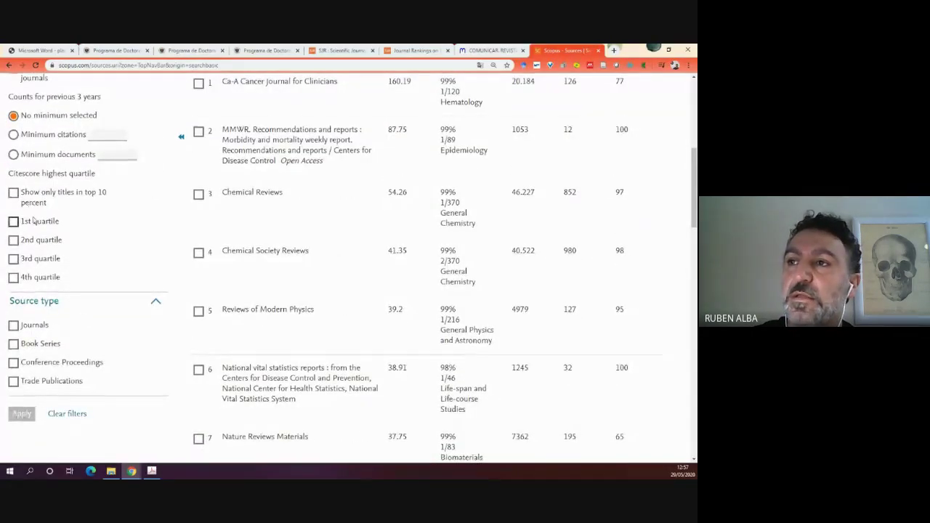
{"action": "scroll", "coordinate": [40, 244], "scroll_direction": "up", "scroll_amount": 4}
{"action": "scroll", "coordinate": [40, 244], "scroll_direction": "down", "scroll_amount": 3}
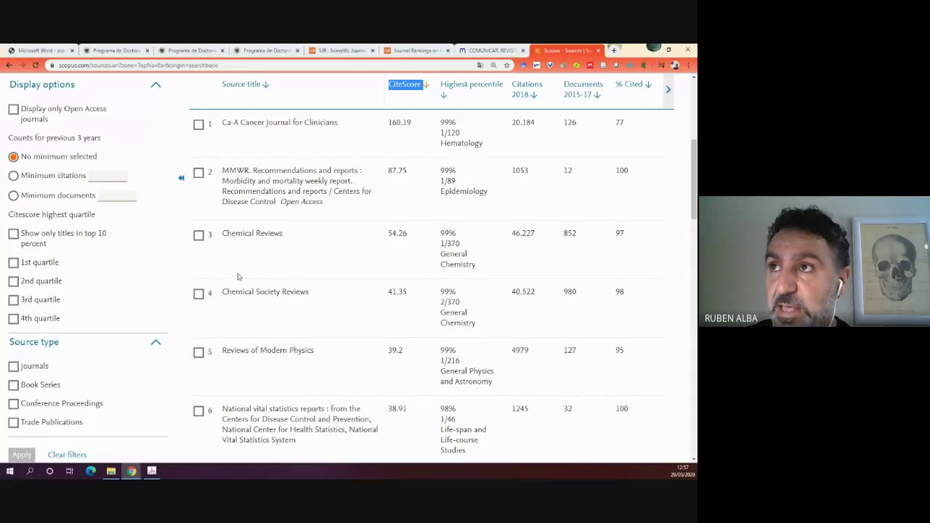
{"action": "scroll", "coordinate": [237, 277], "scroll_direction": "up", "scroll_amount": 1}
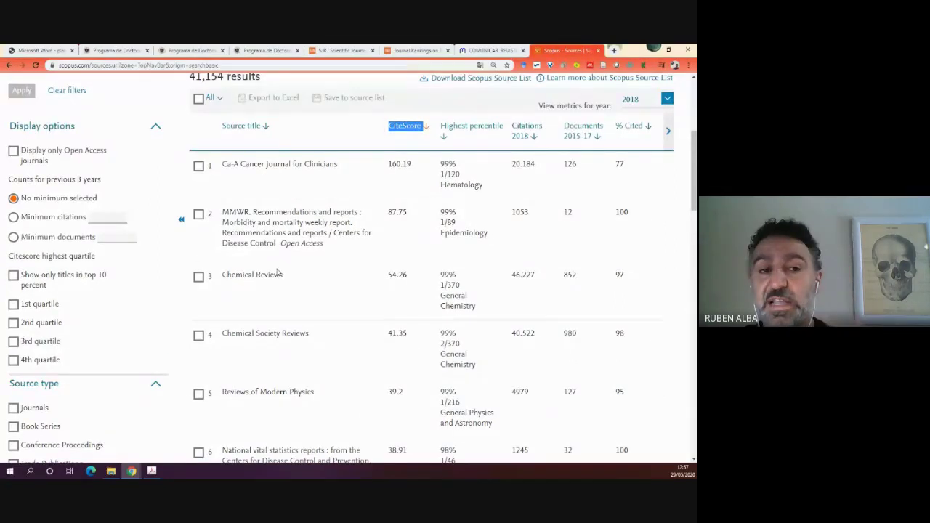
{"action": "scroll", "coordinate": [342, 234], "scroll_direction": "up", "scroll_amount": 2}
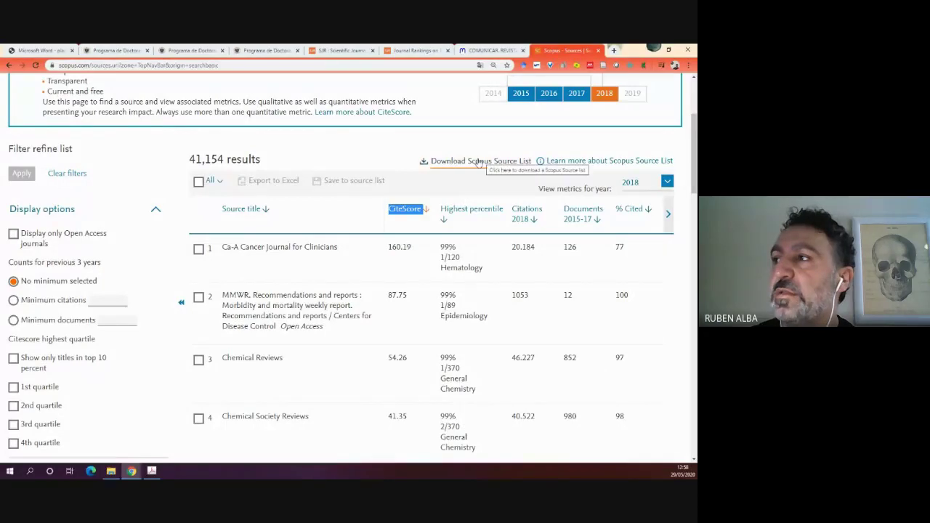
- Download the Scopus source titles and metrics, and open the downloaded CiteScore metrics workbook in Excel
{"action": "left_click", "coordinate": [468, 161]}
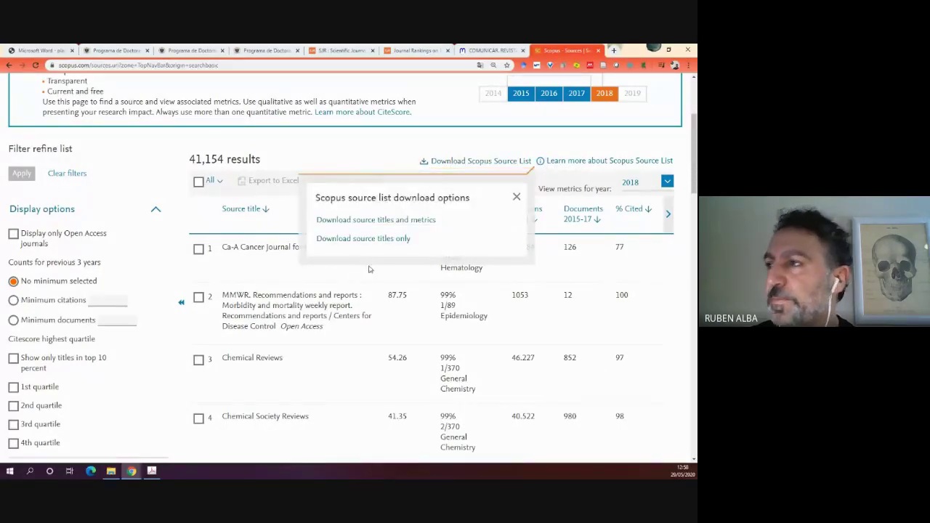
{"action": "left_click", "coordinate": [363, 221]}
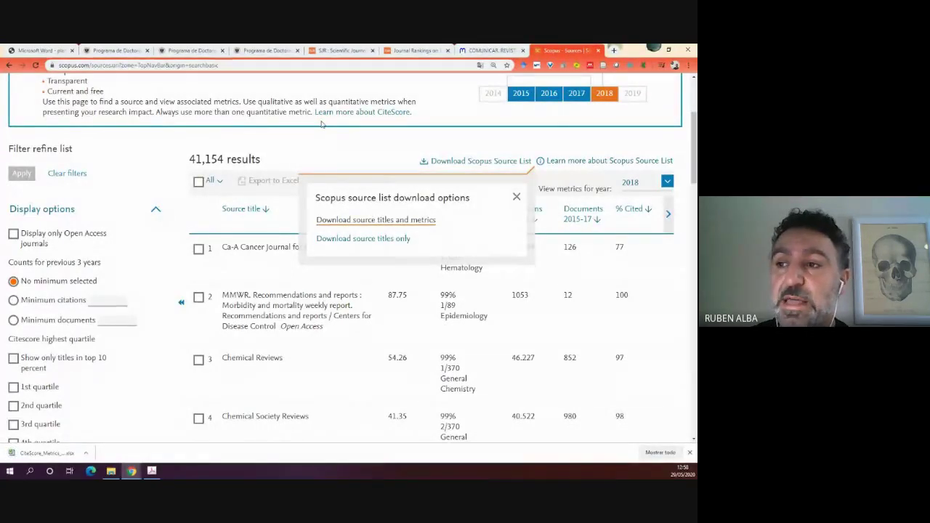
{"action": "left_click", "coordinate": [30, 459]}
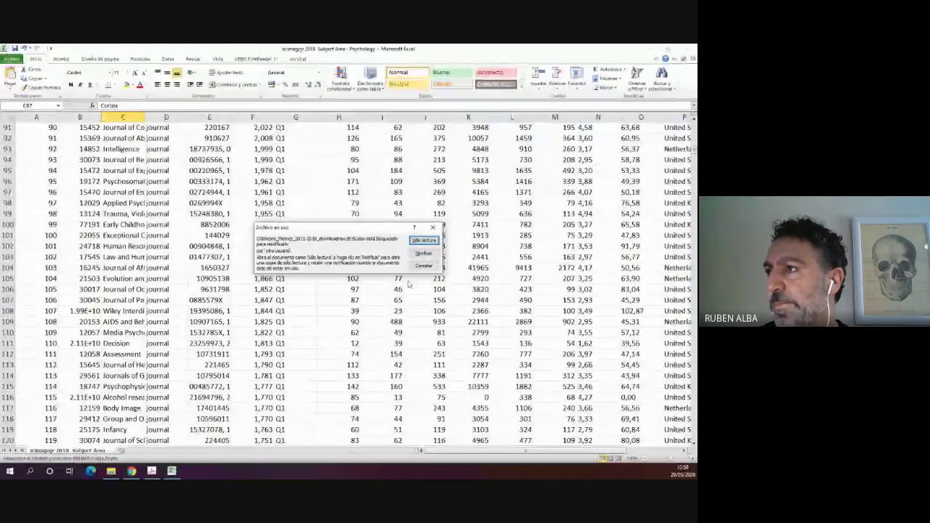
{"action": "left_click", "coordinate": [428, 264]}
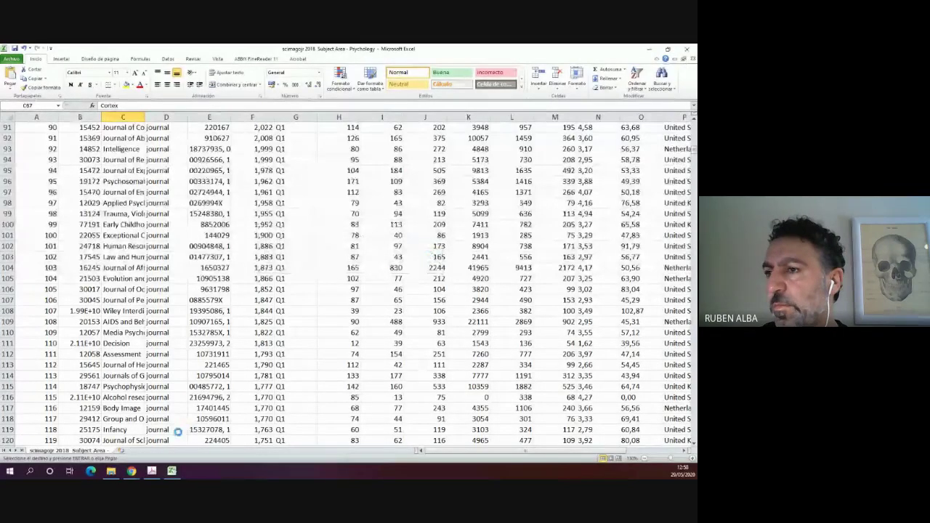
{"action": "mouse_move", "coordinate": [171, 471]}
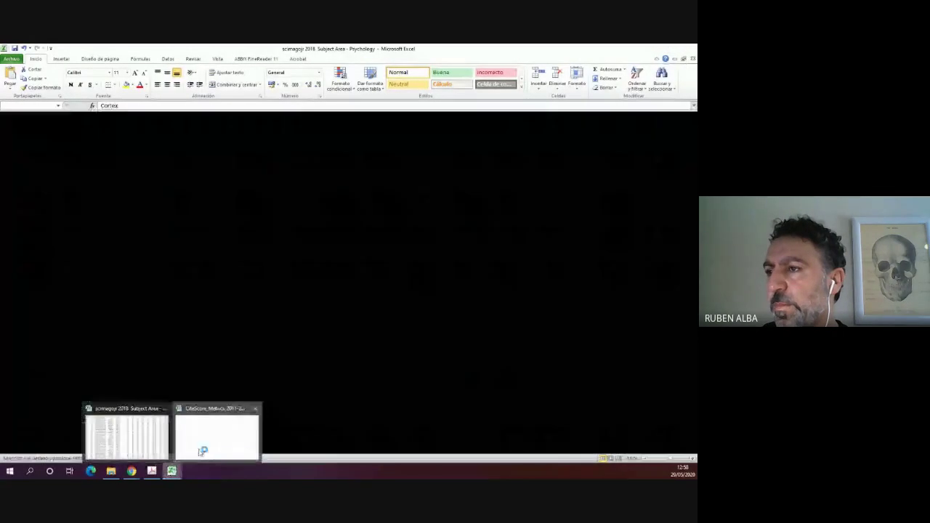
{"action": "left_click", "coordinate": [216, 435]}
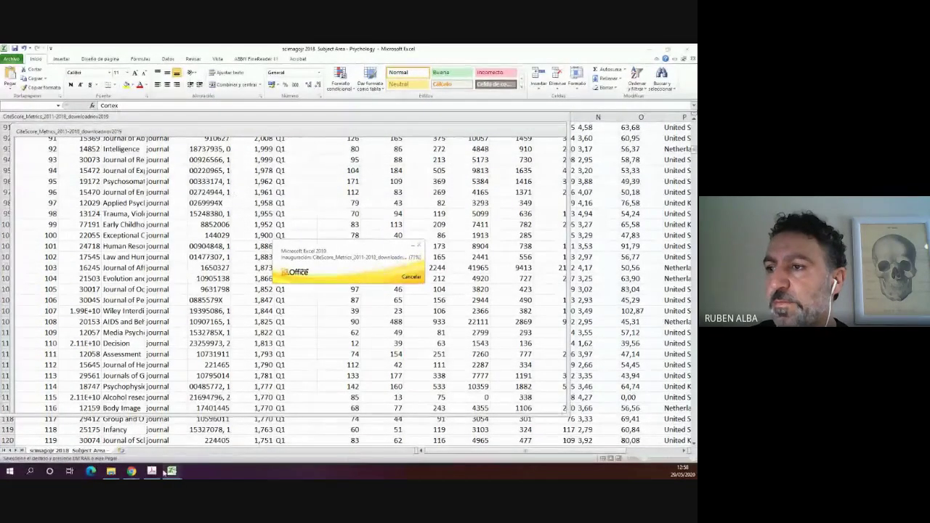
- Dismiss the file availability notice, enable editing of the CiteScore metrics workbook and bring it to the front
{"action": "mouse_move", "coordinate": [173, 471]}
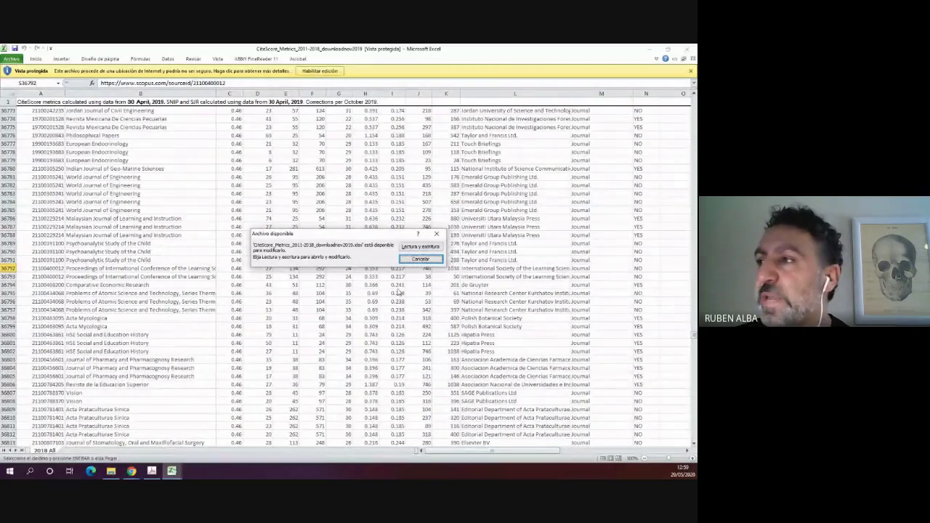
{"action": "left_click", "coordinate": [436, 234]}
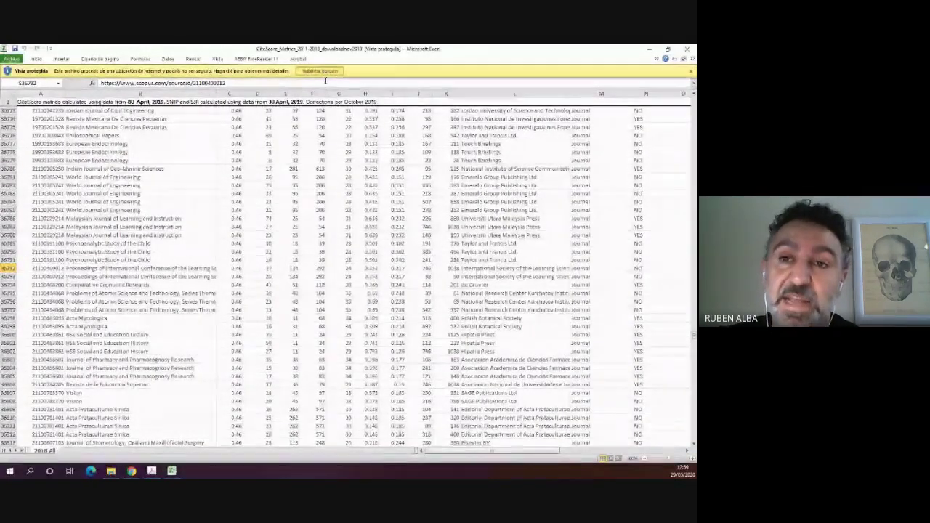
{"action": "left_click", "coordinate": [319, 71]}
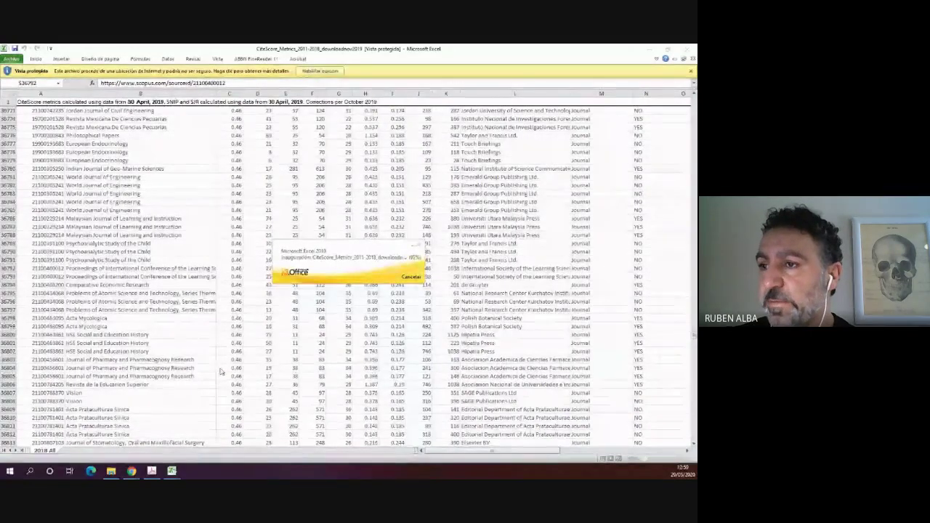
{"action": "key", "text": "alt+Tab"}
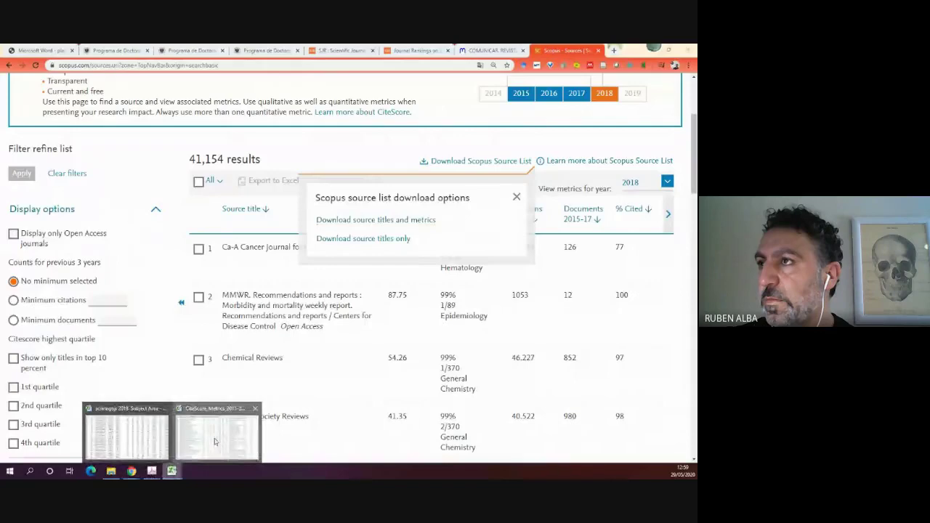
{"action": "left_click", "coordinate": [215, 436]}
- Examine the workbook's column headings from the first row, including Percentile, RANK, sub-subject area and quartile
{"action": "scroll", "coordinate": [285, 204], "scroll_direction": "up", "scroll_amount": 20}
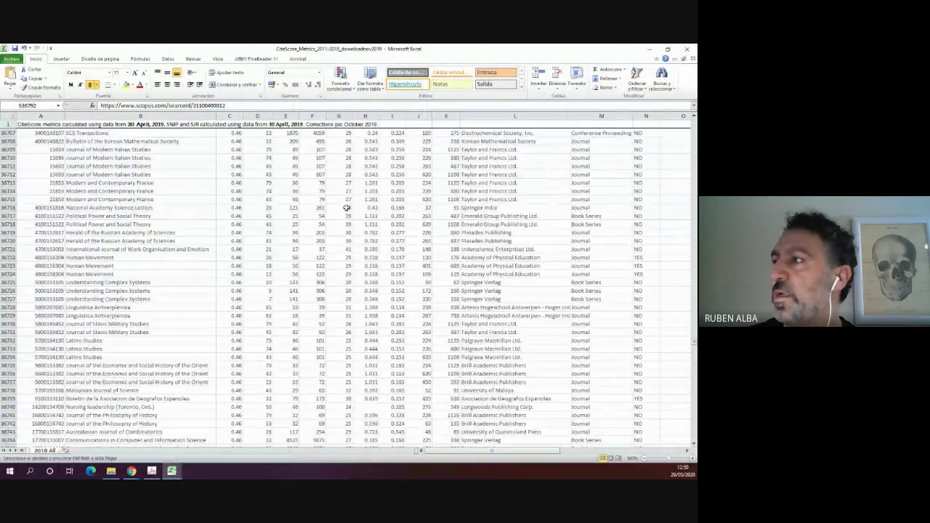
{"action": "left_click_drag", "start_coordinate": [694, 342], "coordinate": [694, 124]}
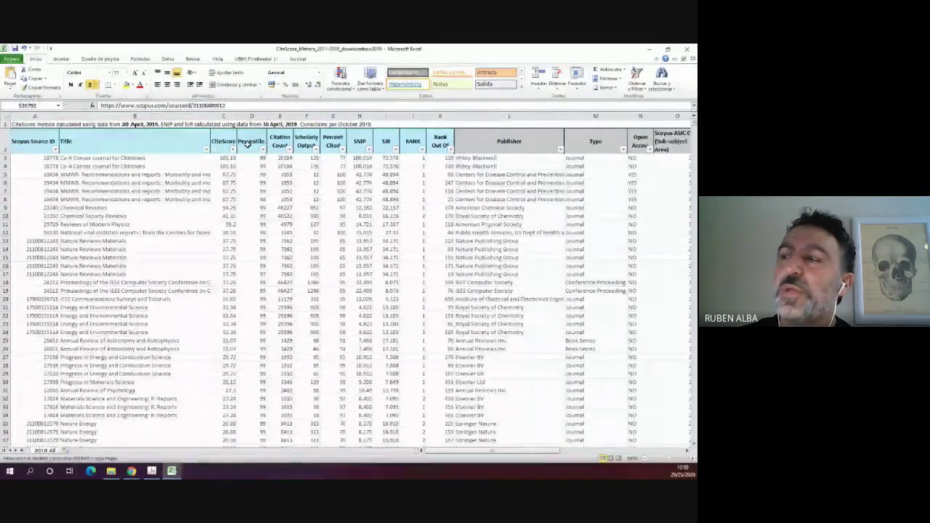
{"action": "left_click", "coordinate": [247, 145]}
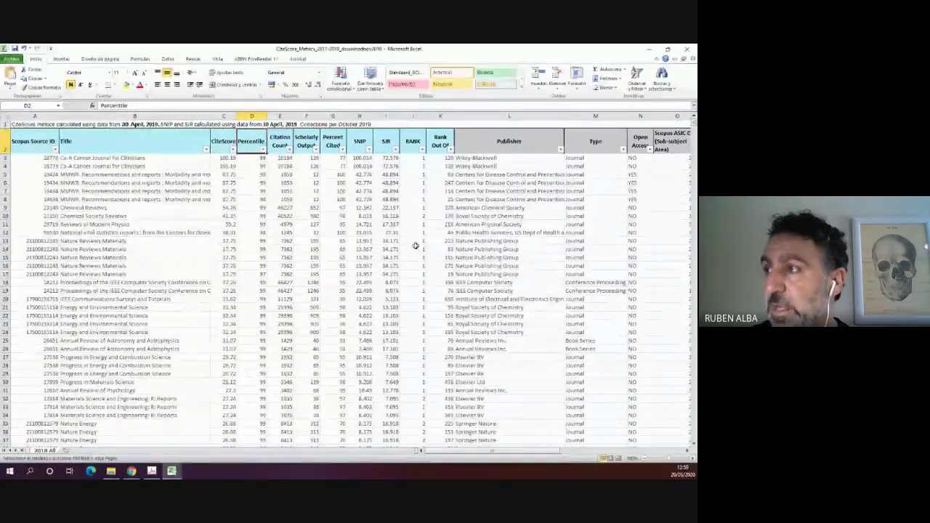
{"action": "left_click", "coordinate": [413, 141]}
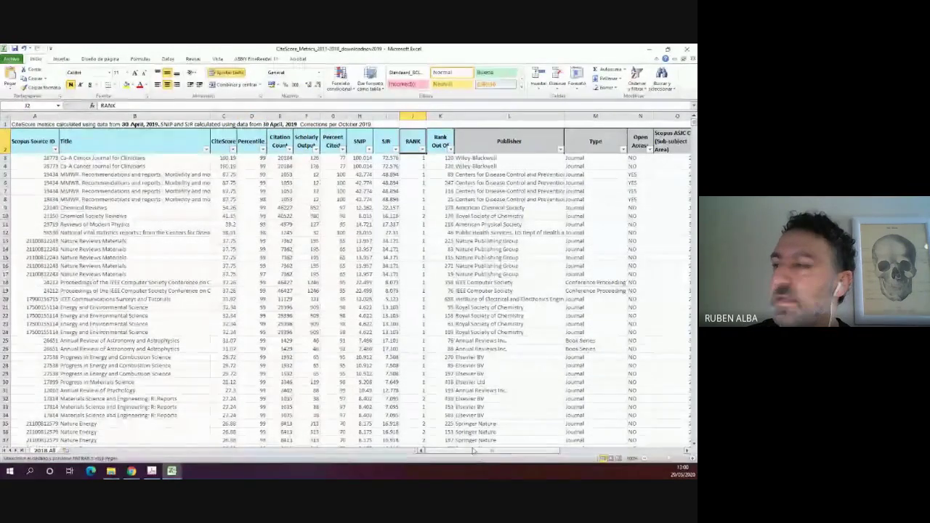
{"action": "left_click_drag", "start_coordinate": [472, 451], "coordinate": [513, 452]}
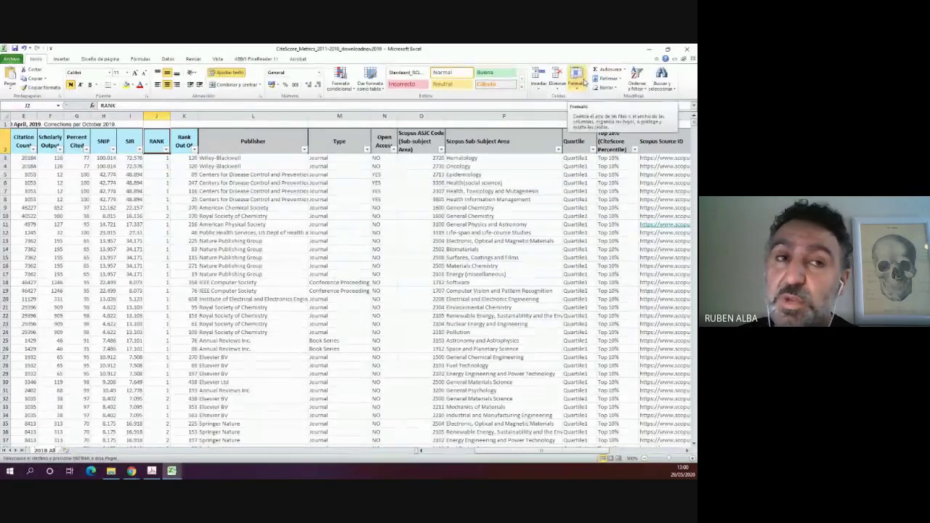
- Return to the browser, search Google in a new tab for "journal metrics scopus" and open the journalmetrics.scopus.com result
{"action": "left_click", "coordinate": [649, 49]}
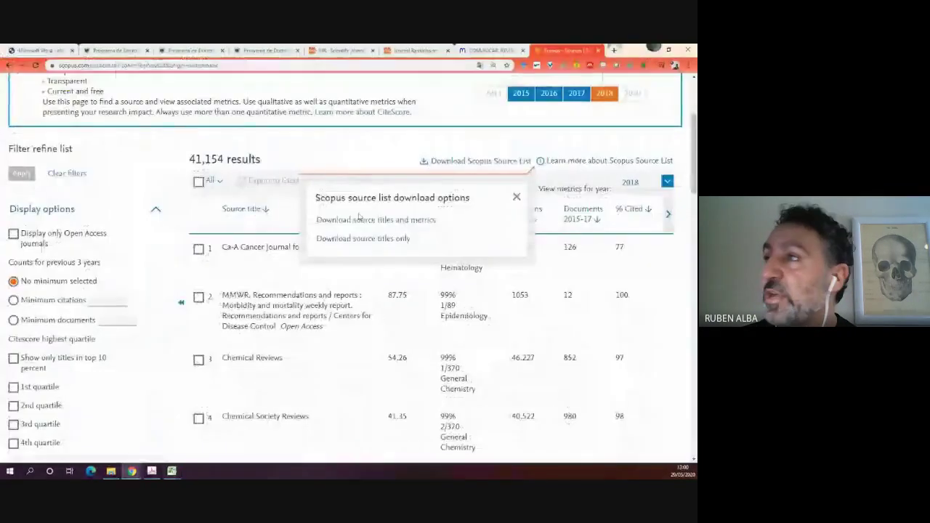
{"action": "scroll", "coordinate": [221, 374], "scroll_direction": "up", "scroll_amount": 3}
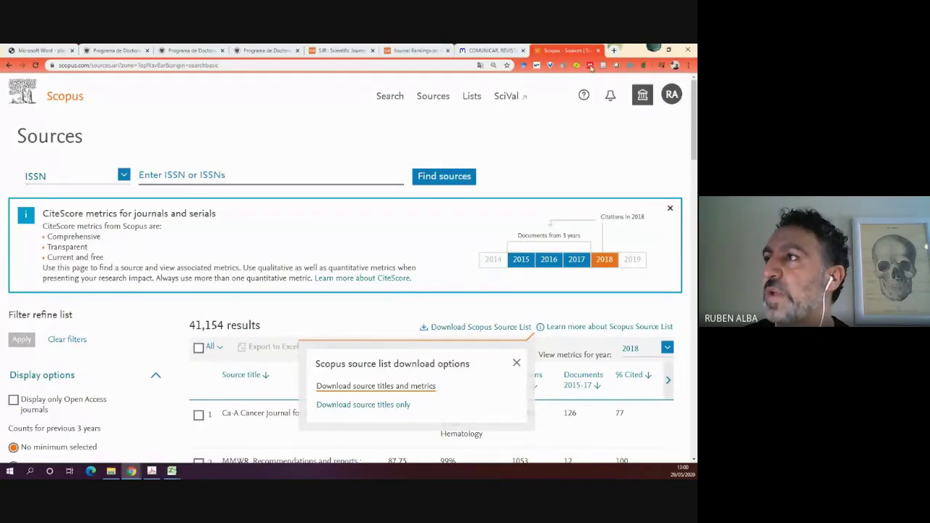
{"action": "left_click", "coordinate": [614, 50]}
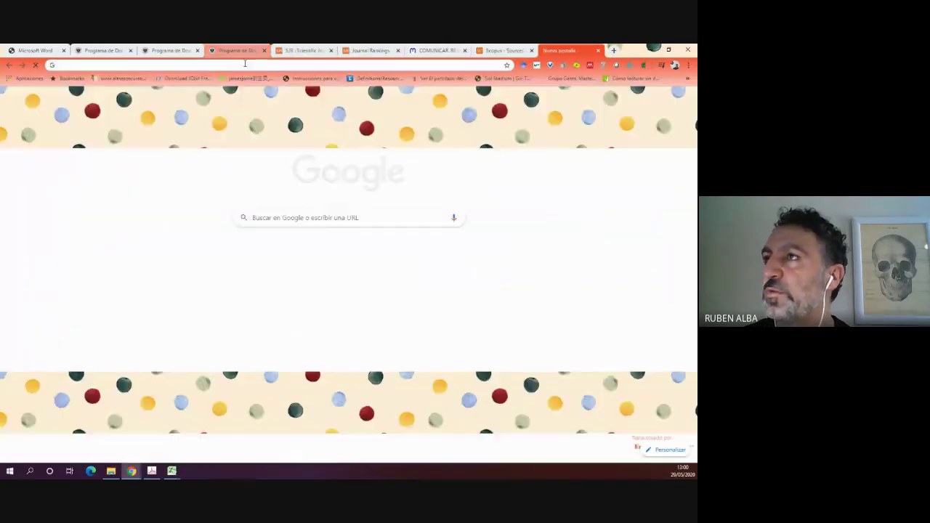
{"action": "type", "text": "journal metri"}
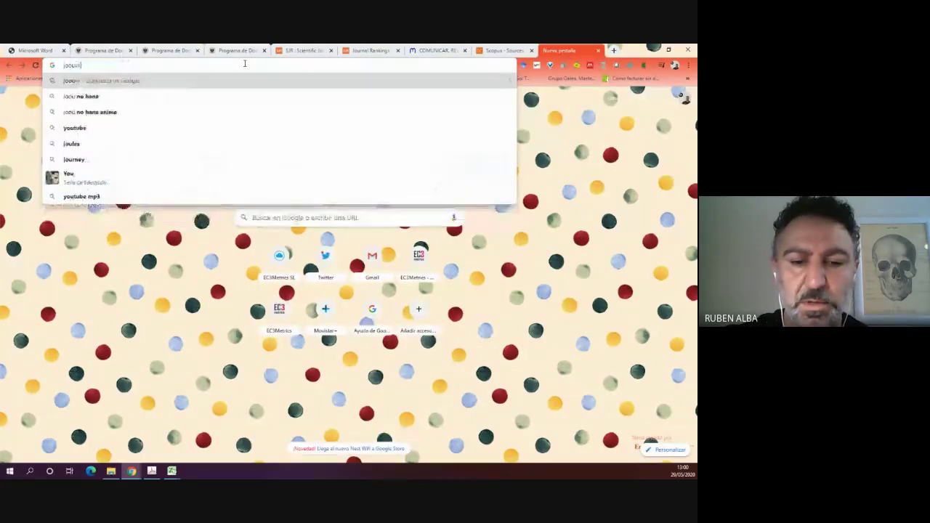
{"action": "type", "text": "cs "}
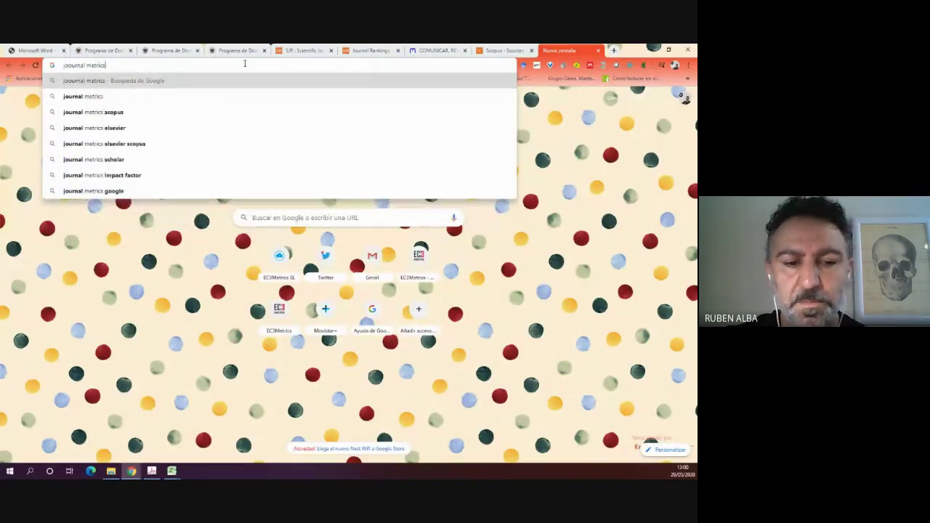
{"action": "type", "text": "sc"}
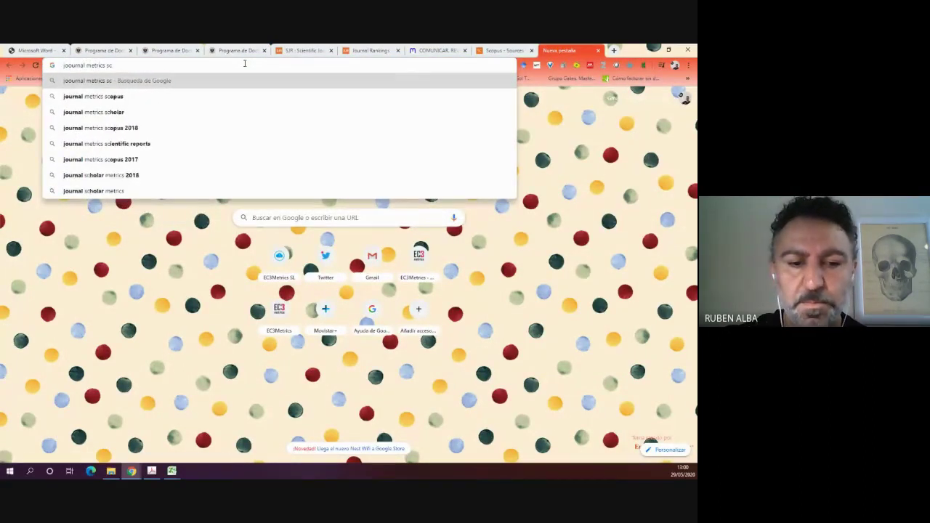
{"action": "type", "text": "opus"}
{"action": "key", "text": "Return"}
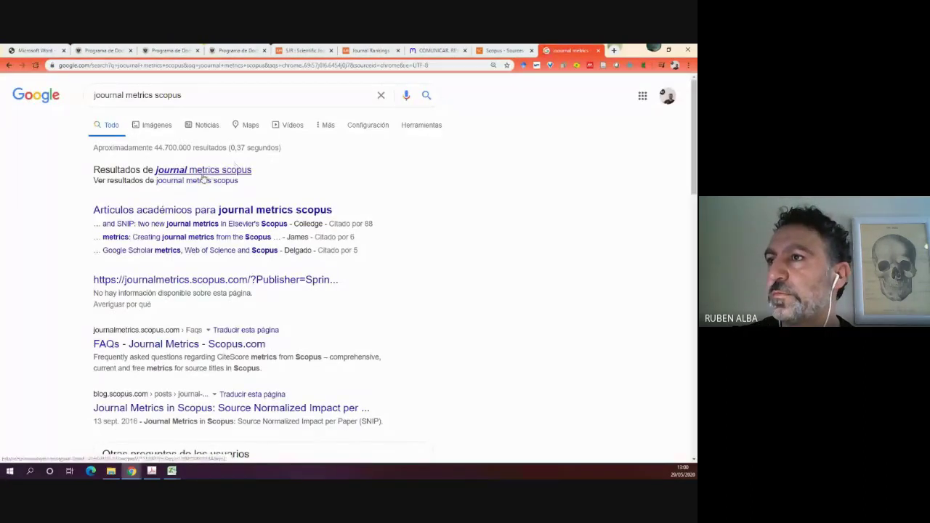
{"action": "left_click", "coordinate": [149, 282]}
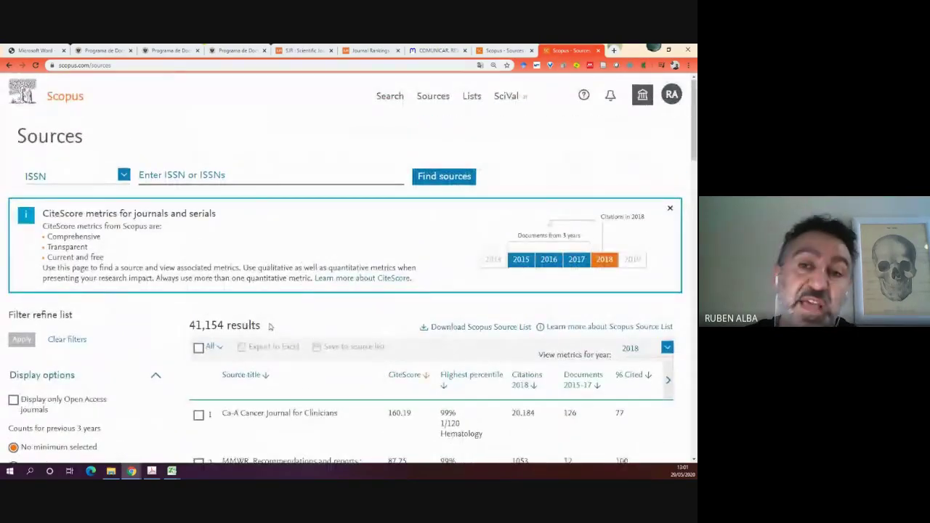
- Look through the opened Scopus Sources page, from its CiteScore information and filters down to the end of the ranked list
{"action": "scroll", "coordinate": [272, 331], "scroll_direction": "down", "scroll_amount": 5}
{"action": "scroll", "coordinate": [280, 335], "scroll_direction": "down", "scroll_amount": 20}
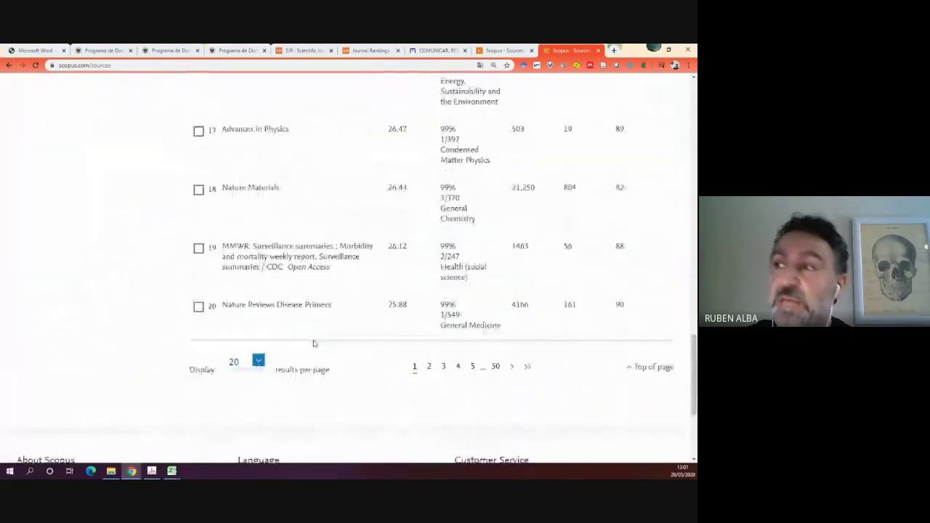
{"action": "scroll", "coordinate": [319, 335], "scroll_direction": "up", "scroll_amount": 20}
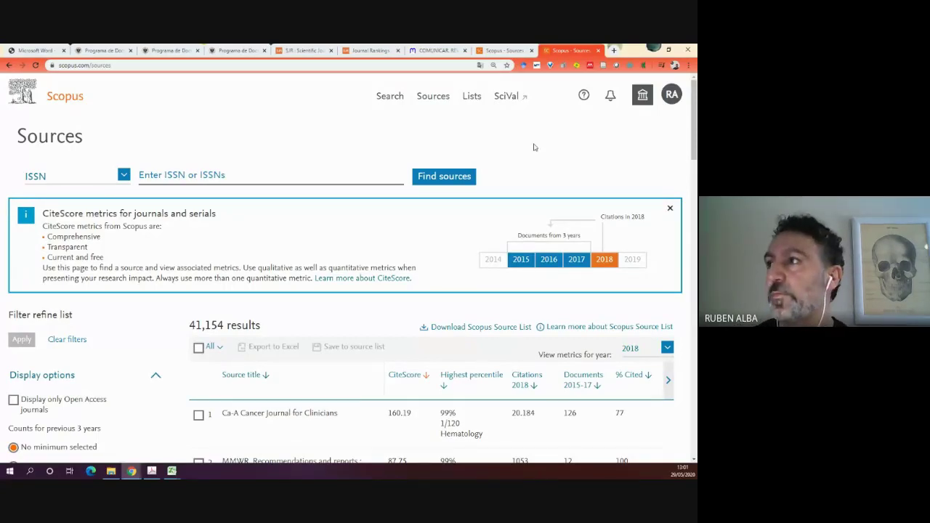
{"action": "scroll", "coordinate": [521, 146], "scroll_direction": "down", "scroll_amount": 2}
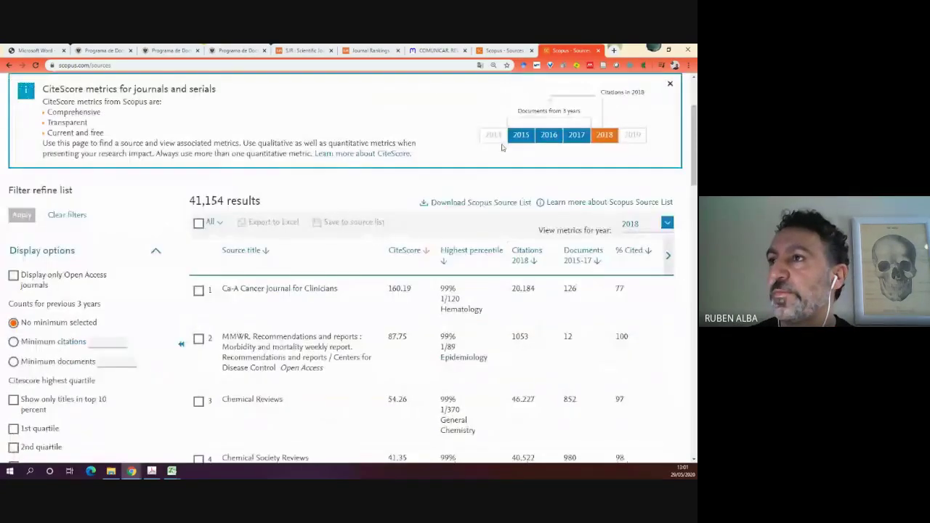
{"action": "scroll", "coordinate": [376, 183], "scroll_direction": "up", "scroll_amount": 2}
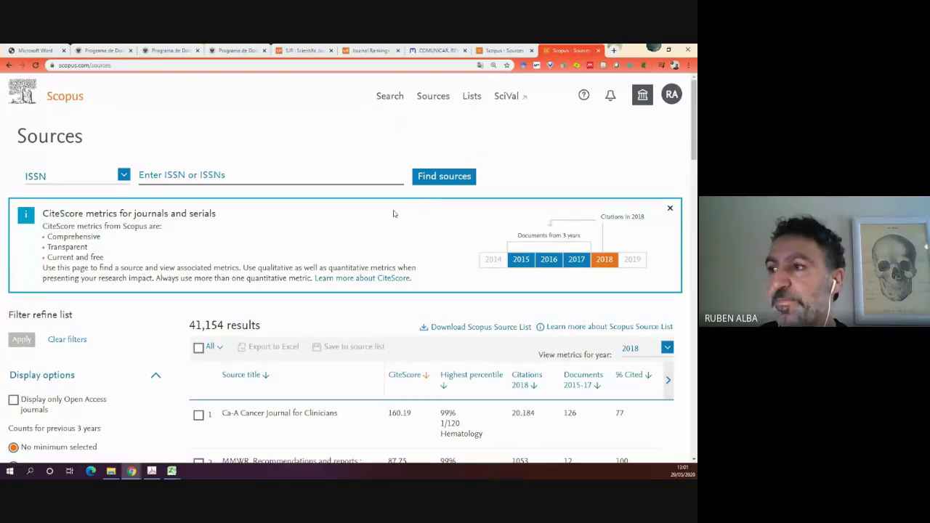
{"action": "scroll", "coordinate": [393, 213], "scroll_direction": "down", "scroll_amount": 8}
{"action": "scroll", "coordinate": [394, 240], "scroll_direction": "up", "scroll_amount": 7}
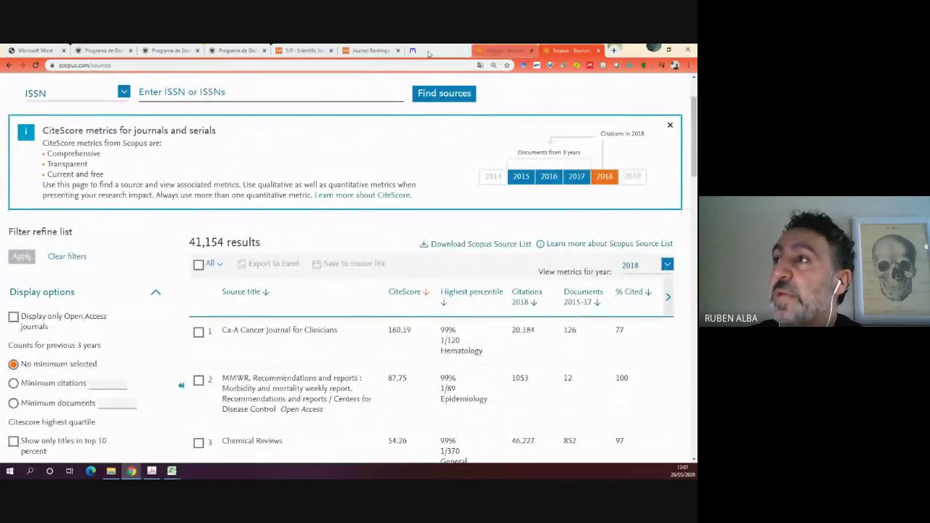
- Compare the SCImago Journal Rankings page for Psychology with the CiteScore ranking and filters in the Scopus source list
{"action": "left_click", "coordinate": [367, 51]}
{"action": "scroll", "coordinate": [343, 214], "scroll_direction": "down", "scroll_amount": 4}
{"action": "scroll", "coordinate": [311, 233], "scroll_direction": "up", "scroll_amount": 6}
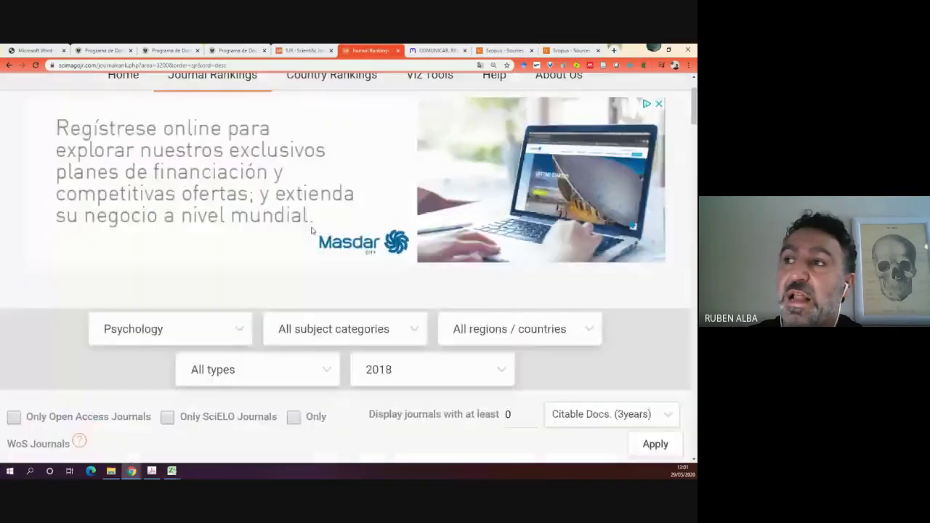
{"action": "left_click", "coordinate": [562, 52]}
{"action": "scroll", "coordinate": [275, 329], "scroll_direction": "down", "scroll_amount": 2}
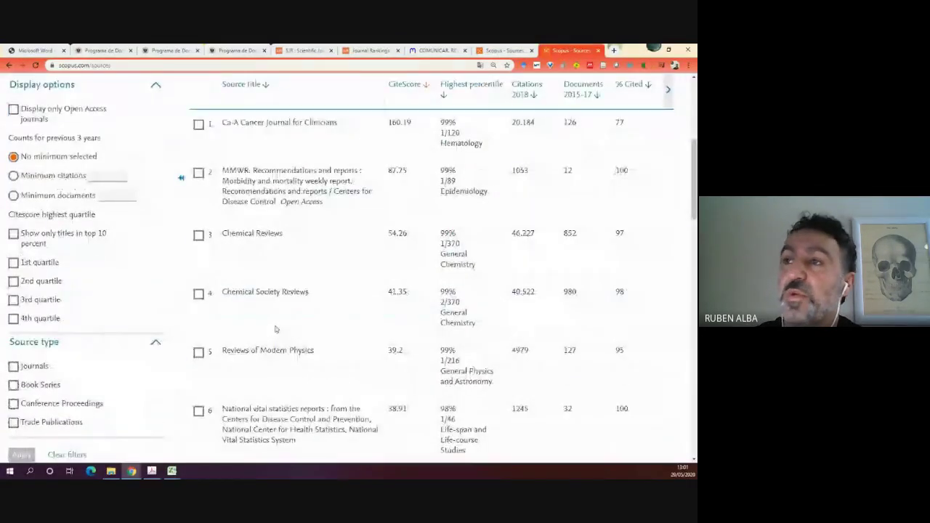
{"action": "scroll", "coordinate": [307, 284], "scroll_direction": "up", "scroll_amount": 3}
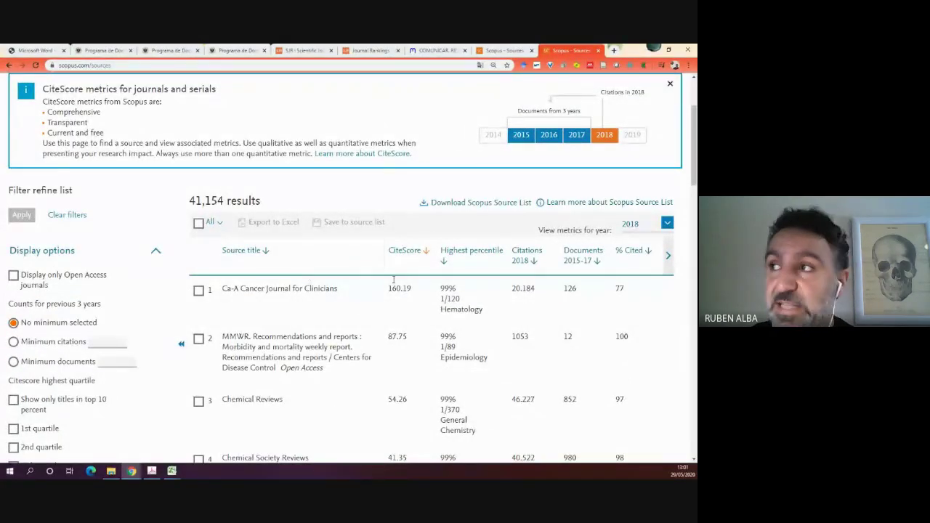
{"action": "scroll", "coordinate": [403, 236], "scroll_direction": "down", "scroll_amount": 3}
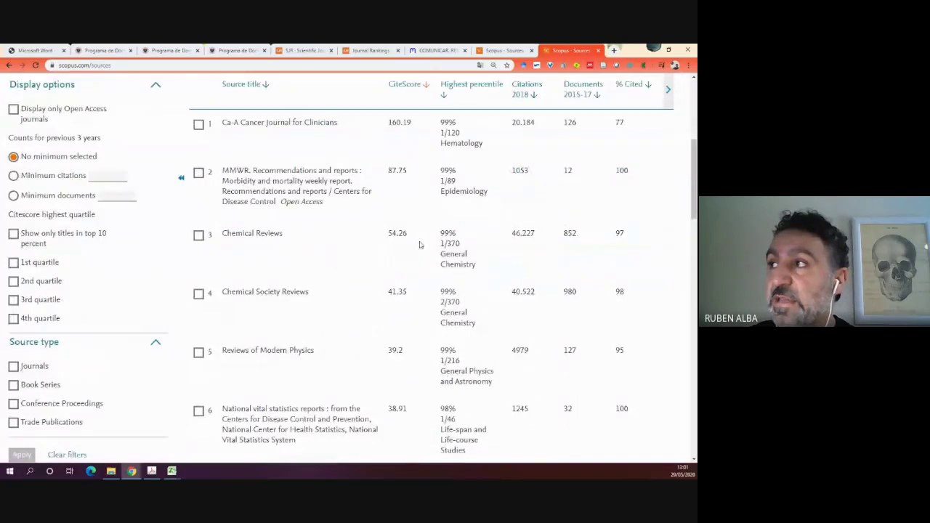
{"action": "scroll", "coordinate": [419, 245], "scroll_direction": "up", "scroll_amount": 3}
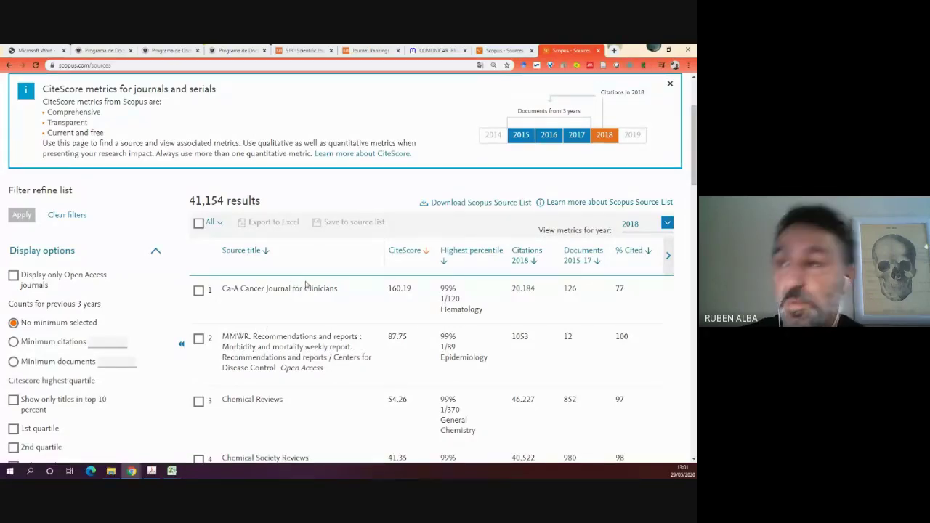
- Switch to the CiteScore metrics workbook in Excel and deselect all values in the Scopus Sub-Subject Area column filter
{"action": "mouse_move", "coordinate": [172, 471]}
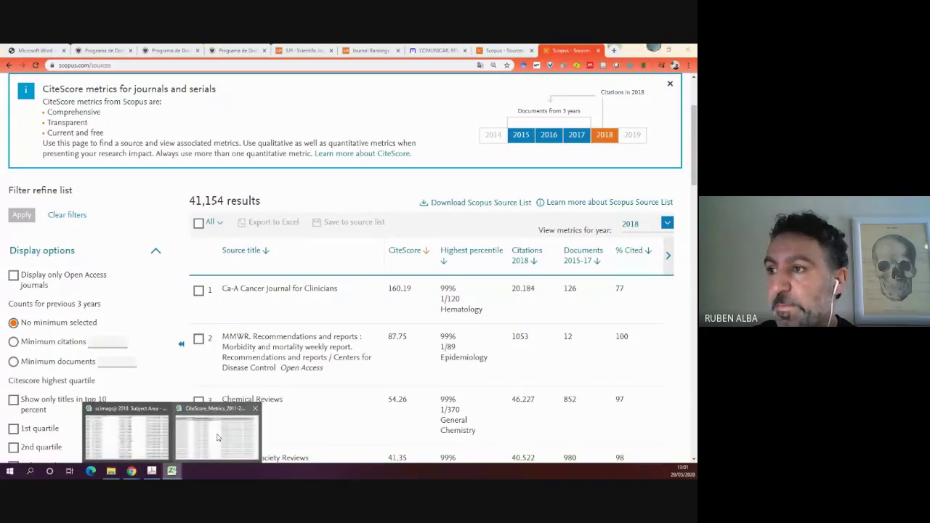
{"action": "left_click", "coordinate": [217, 438]}
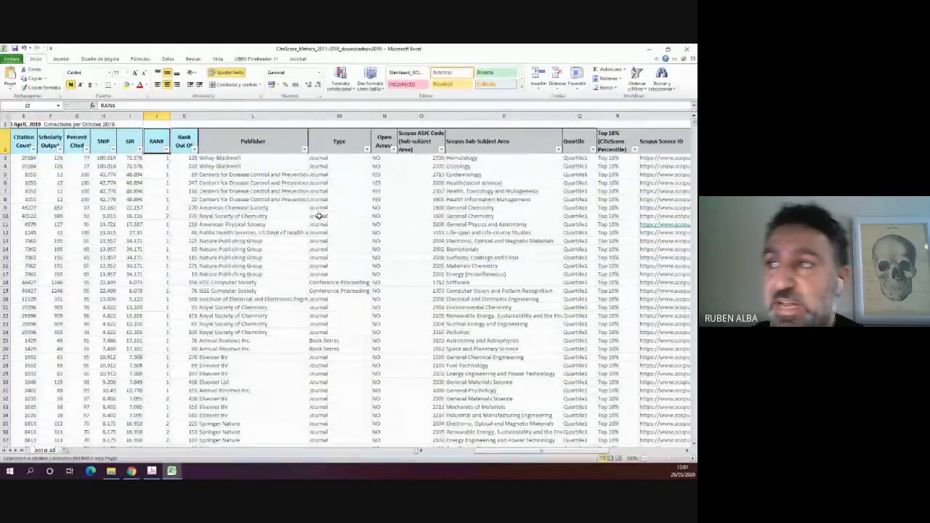
{"action": "scroll", "coordinate": [300, 280], "scroll_direction": "up", "scroll_amount": 1, "text": "ctrl"}
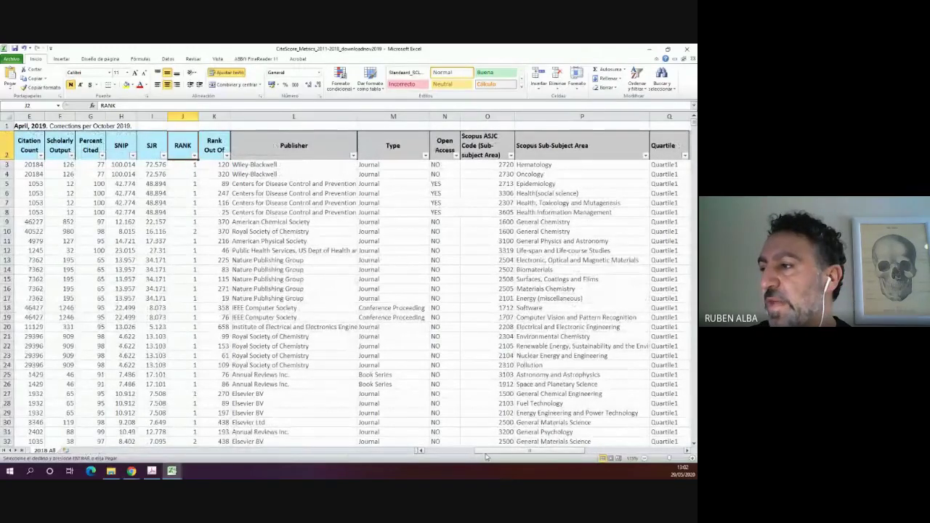
{"action": "left_click_drag", "start_coordinate": [485, 452], "coordinate": [518, 451]}
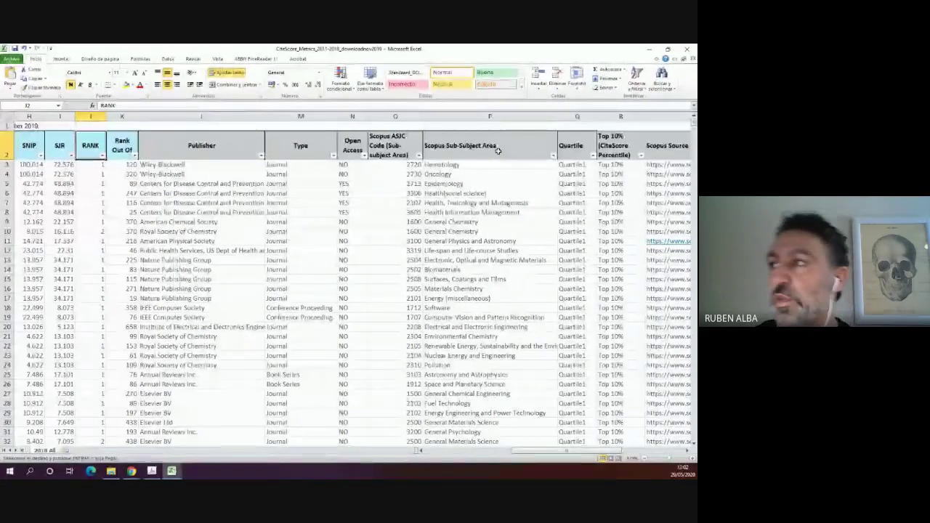
{"action": "left_click", "coordinate": [552, 156]}
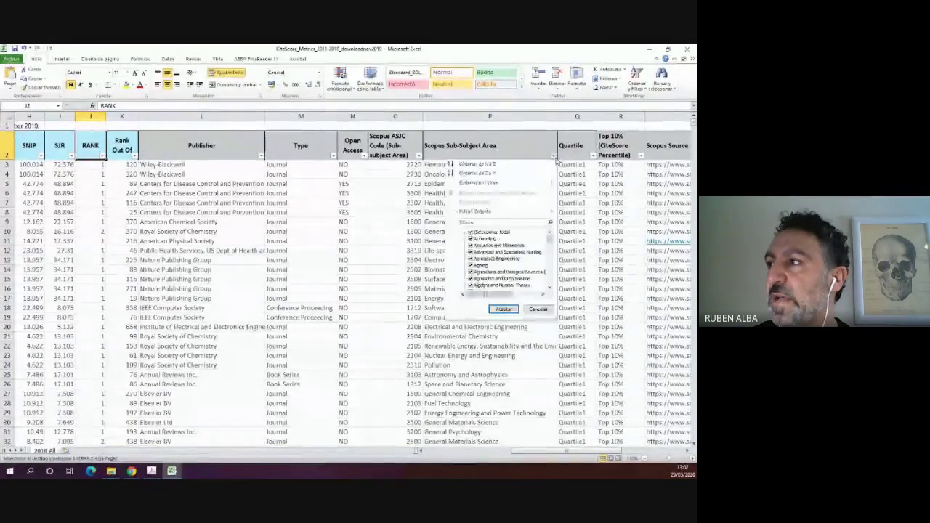
{"action": "mouse_move", "coordinate": [552, 246]}
{"action": "left_mouse_down"}
{"action": "mouse_move", "coordinate": [556, 268]}
{"action": "mouse_move", "coordinate": [551, 236]}
{"action": "left_mouse_up"}
{"action": "left_click", "coordinate": [471, 232]}
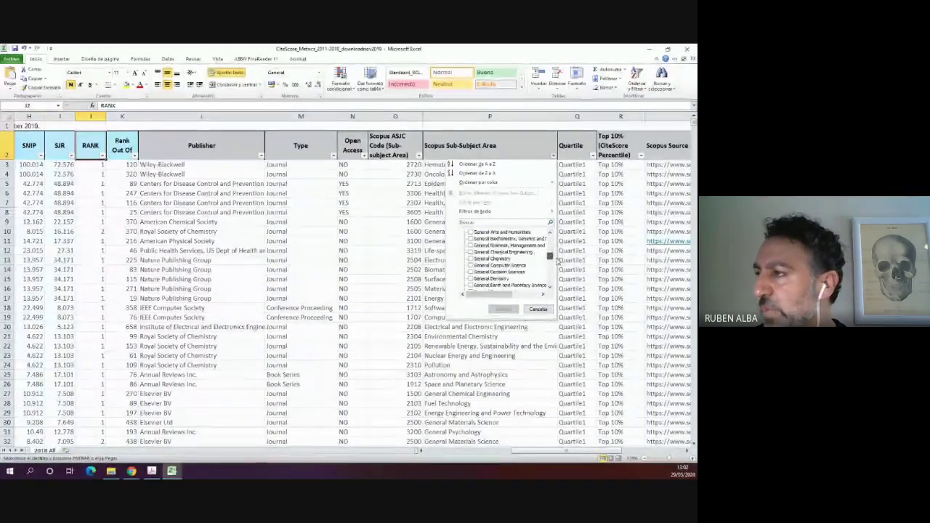
- Look through the alphabetical list of sub-subject areas offered in the Scopus Sub-Subject Area filter
{"action": "mouse_move", "coordinate": [550, 244]}
{"action": "left_mouse_down"}
{"action": "mouse_move", "coordinate": [564, 272]}
{"action": "mouse_move", "coordinate": [570, 259]}
{"action": "mouse_move", "coordinate": [542, 247]}
{"action": "left_mouse_up"}
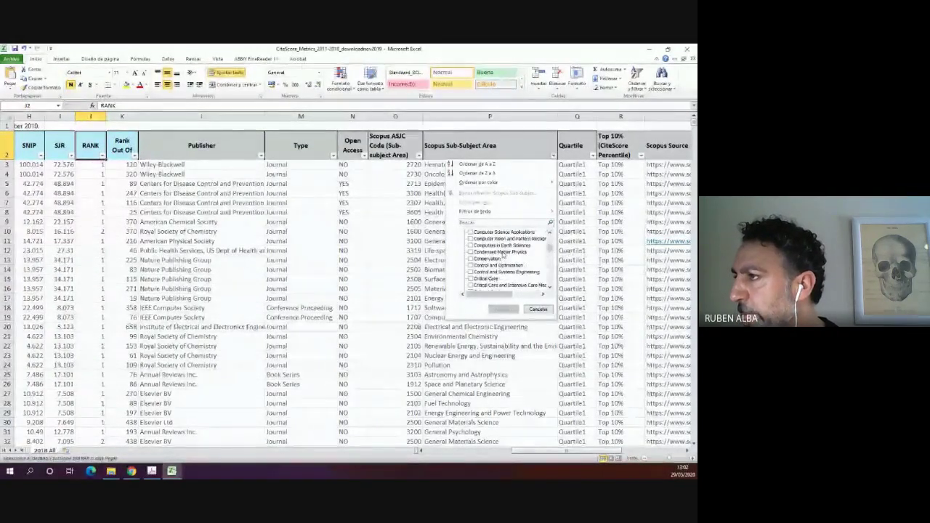
{"action": "left_click", "coordinate": [550, 289]}
{"action": "left_click", "coordinate": [549, 288]}
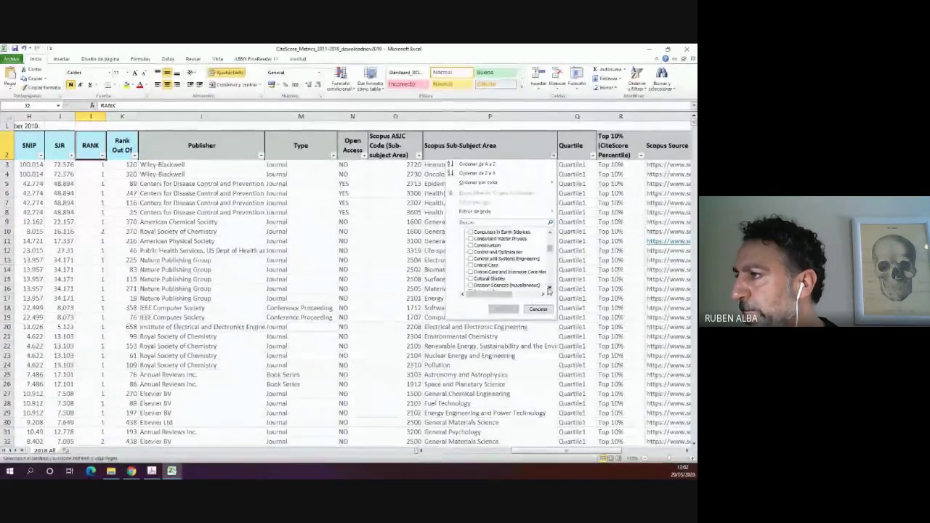
{"action": "left_click", "coordinate": [549, 288]}
{"action": "left_click", "coordinate": [549, 288]}
{"action": "left_click", "coordinate": [549, 289]}
{"action": "left_click", "coordinate": [549, 289]}
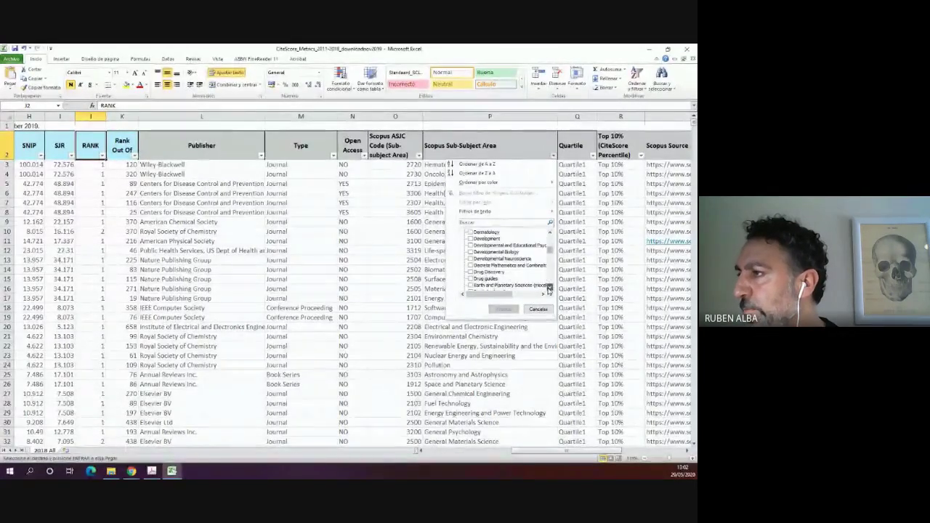
{"action": "left_click", "coordinate": [549, 288]}
{"action": "left_click", "coordinate": [549, 289]}
{"action": "left_click", "coordinate": [549, 289]}
{"action": "left_click", "coordinate": [549, 289]}
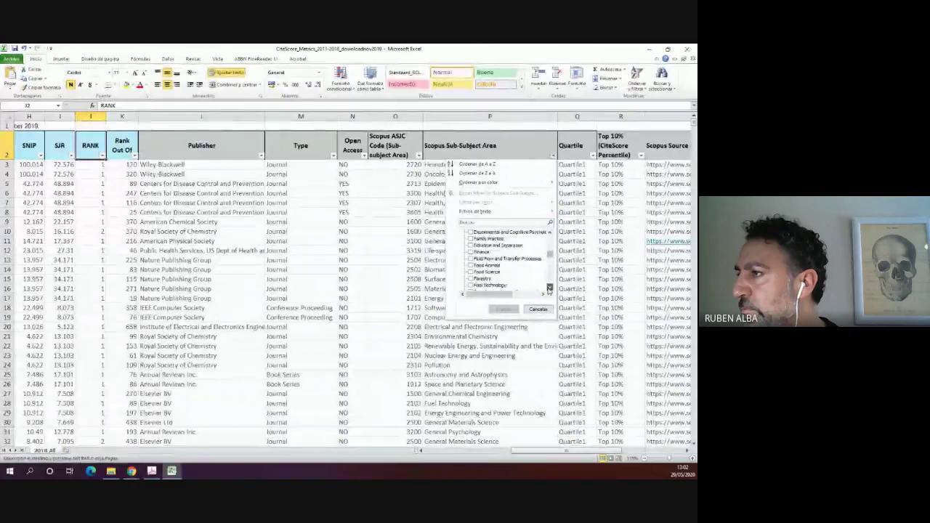
{"action": "left_click", "coordinate": [550, 289]}
{"action": "left_click", "coordinate": [550, 289]}
{"action": "left_click", "coordinate": [549, 288]}
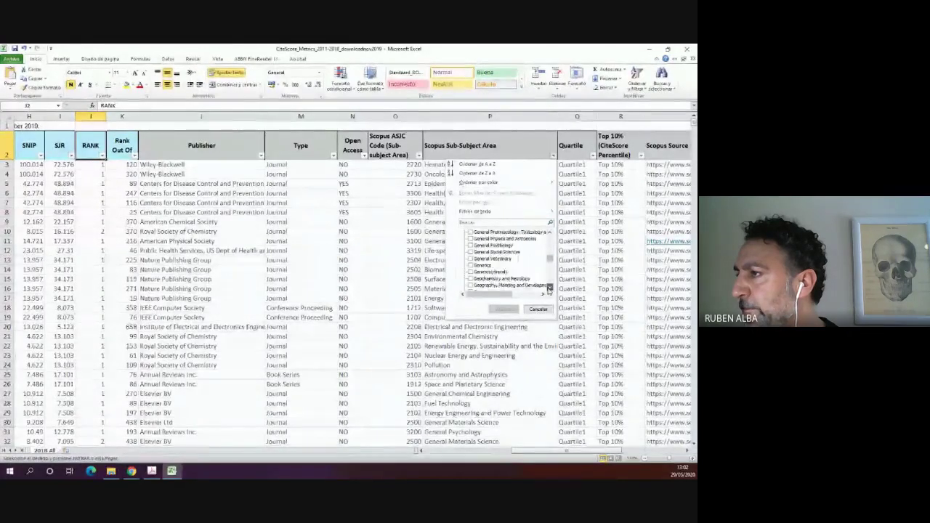
{"action": "left_click", "coordinate": [550, 289]}
{"action": "left_click", "coordinate": [549, 289]}
{"action": "left_click", "coordinate": [549, 288]}
- Search the Scopus Sub-Subject Area filter for "his" and filter the list to History only
{"action": "left_click", "coordinate": [476, 222]}
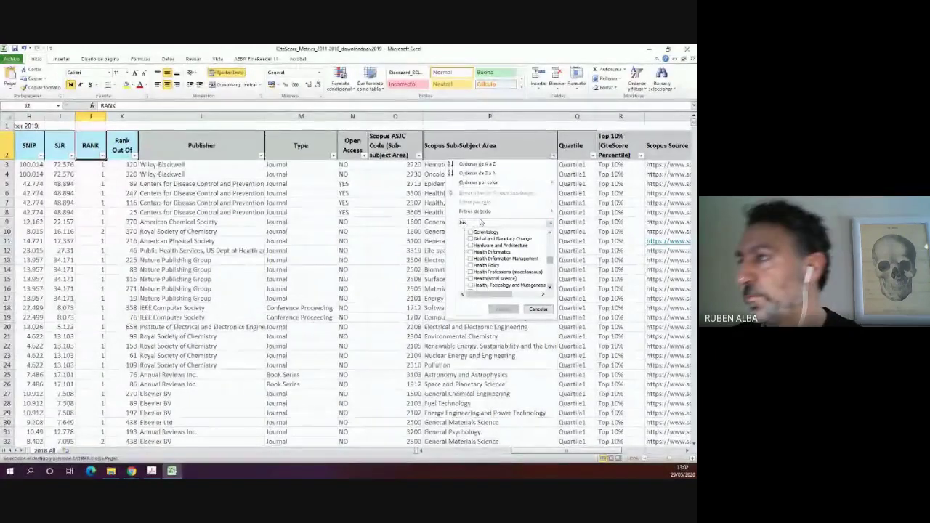
{"action": "type", "text": "his"}
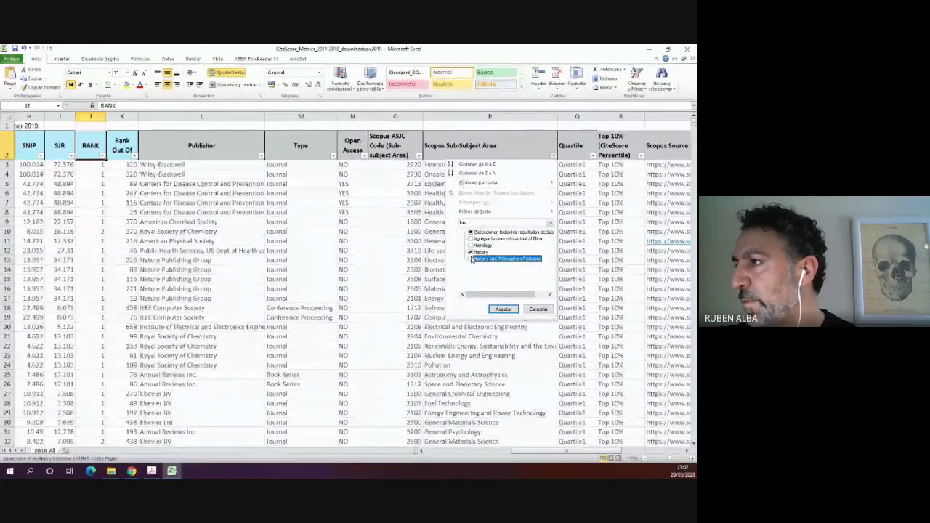
{"action": "left_click", "coordinate": [503, 310]}
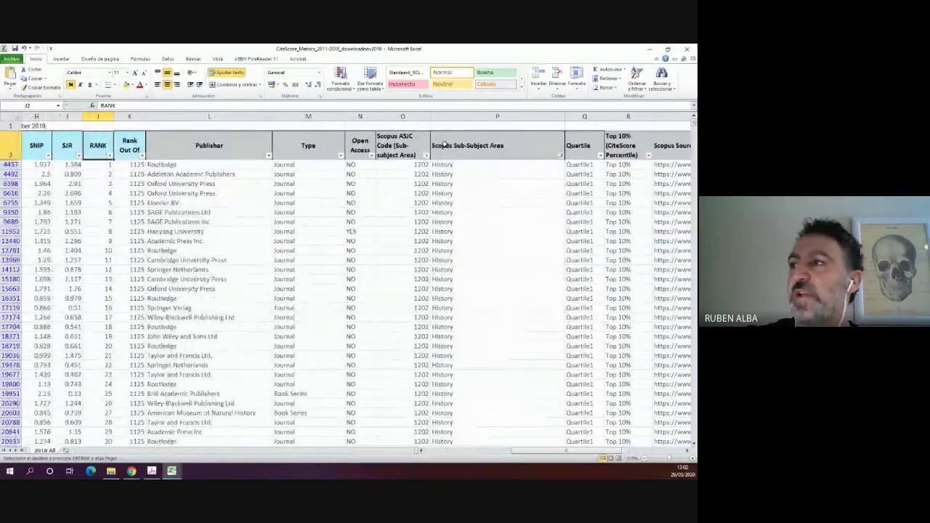
- Select all the filtered History entries in the Scopus Sub-Subject Area column to check their count, and return to the column heading
{"action": "left_click", "coordinate": [446, 166]}
{"action": "key", "text": "ctrl+shift+Down"}
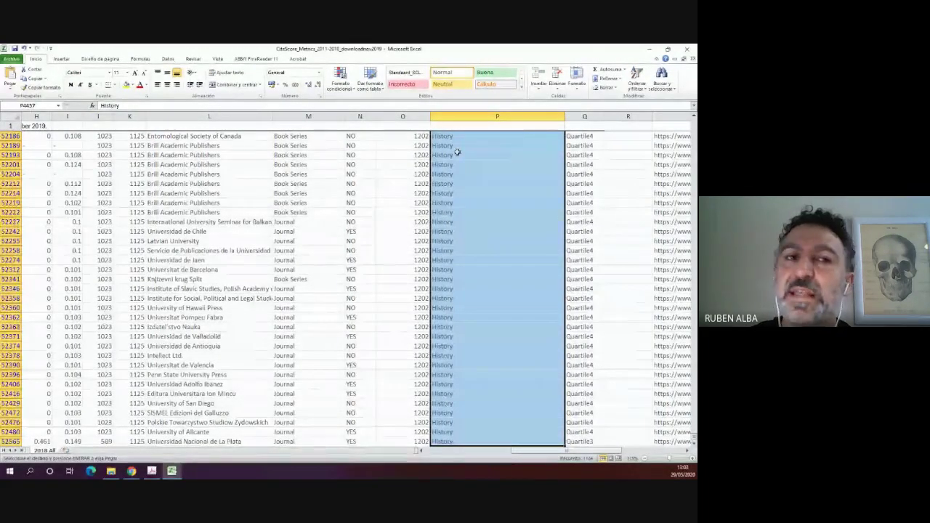
{"action": "scroll", "coordinate": [477, 201], "scroll_direction": "up", "scroll_amount": 15}
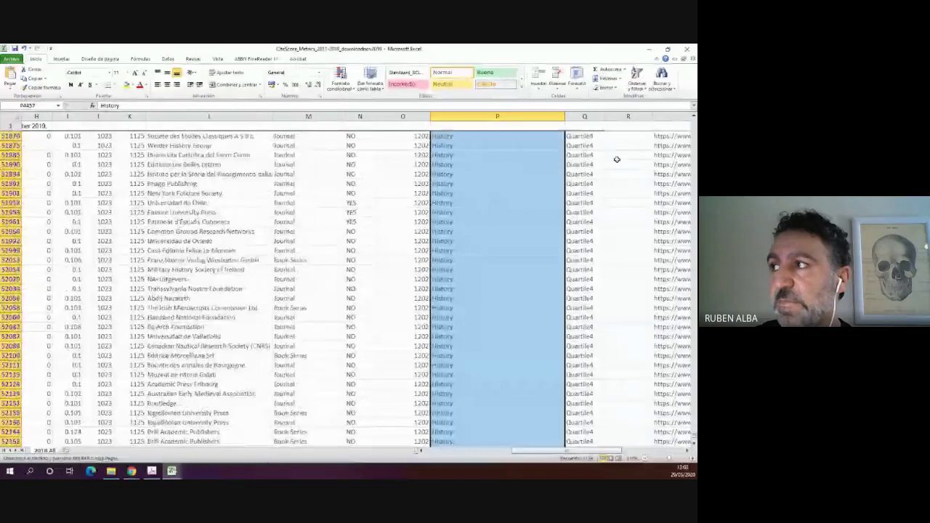
{"action": "scroll", "coordinate": [603, 230], "scroll_direction": "up", "scroll_amount": 2}
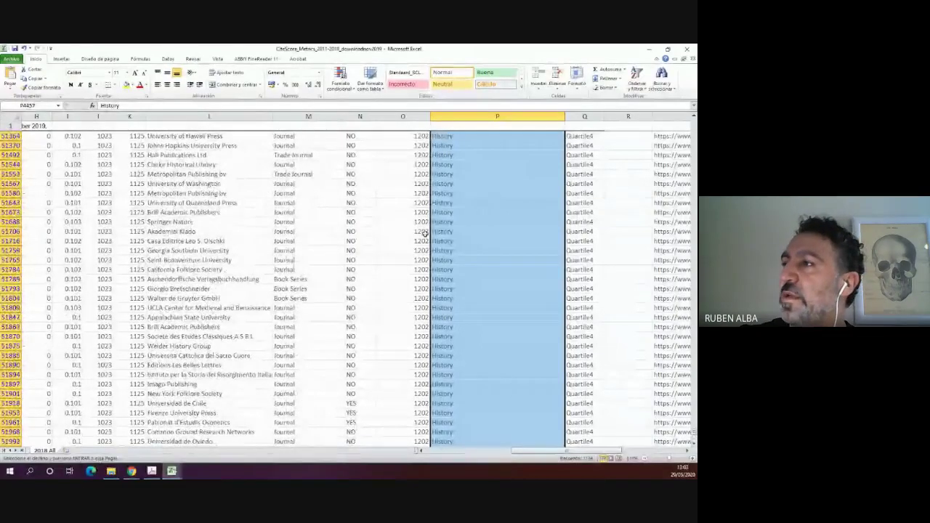
{"action": "left_click", "coordinate": [425, 232]}
{"action": "key", "text": "ctrl+Up"}
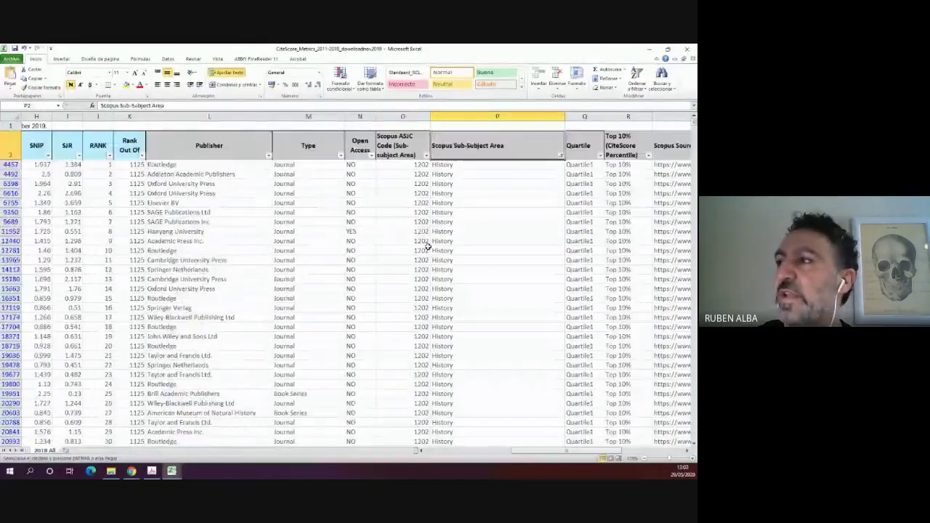
- Examine the Quartile values of the History journals from the first filtered row to the middle of the list
{"action": "key", "text": "Right"}
{"action": "key", "text": "Right"}
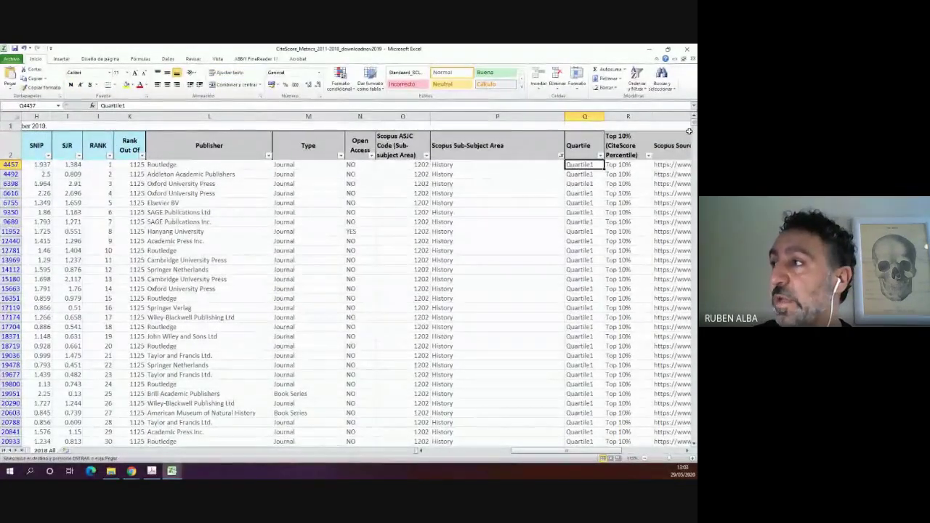
{"action": "left_click_drag", "start_coordinate": [694, 127], "coordinate": [693, 362]}
{"action": "scroll", "coordinate": [554, 361], "scroll_direction": "up", "scroll_amount": 3, "text": "ctrl"}
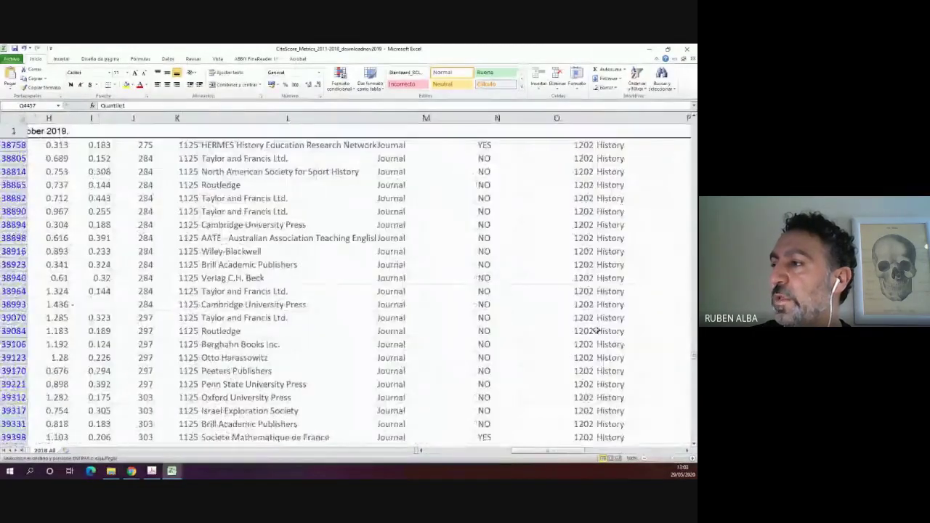
{"action": "scroll", "coordinate": [596, 331], "scroll_direction": "down", "scroll_amount": 1}
{"action": "left_click_drag", "start_coordinate": [556, 451], "coordinate": [620, 450]}
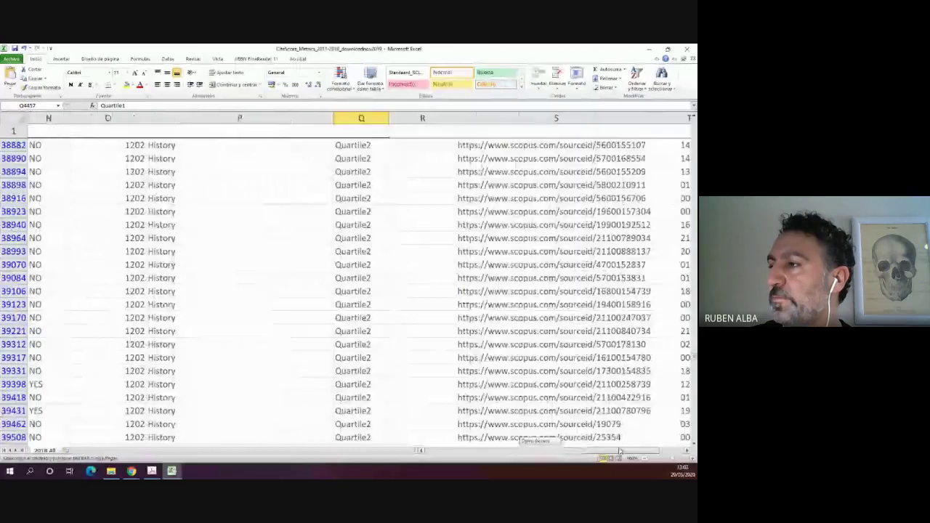
{"action": "left_click", "coordinate": [360, 305]}
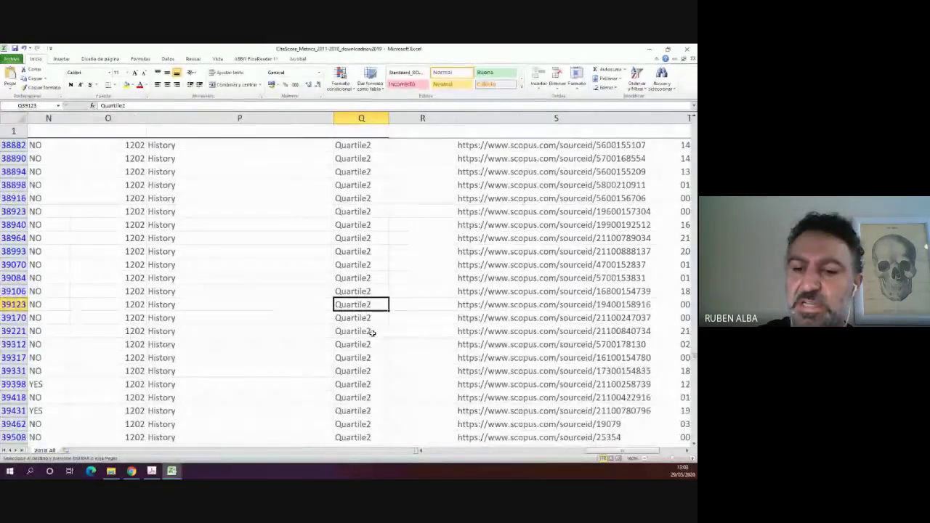
{"action": "scroll", "coordinate": [380, 323], "scroll_direction": "down", "scroll_amount": 5}
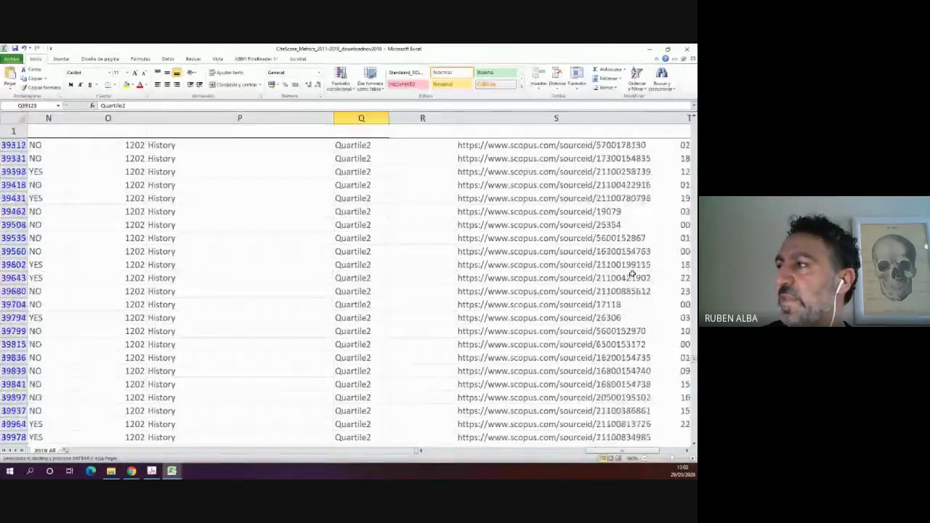
{"action": "scroll", "coordinate": [632, 274], "scroll_direction": "up", "scroll_amount": 4}
- Filter the Quartile column to show only Quartile1 for the History journals
{"action": "left_click_drag", "start_coordinate": [694, 358], "coordinate": [694, 125]}
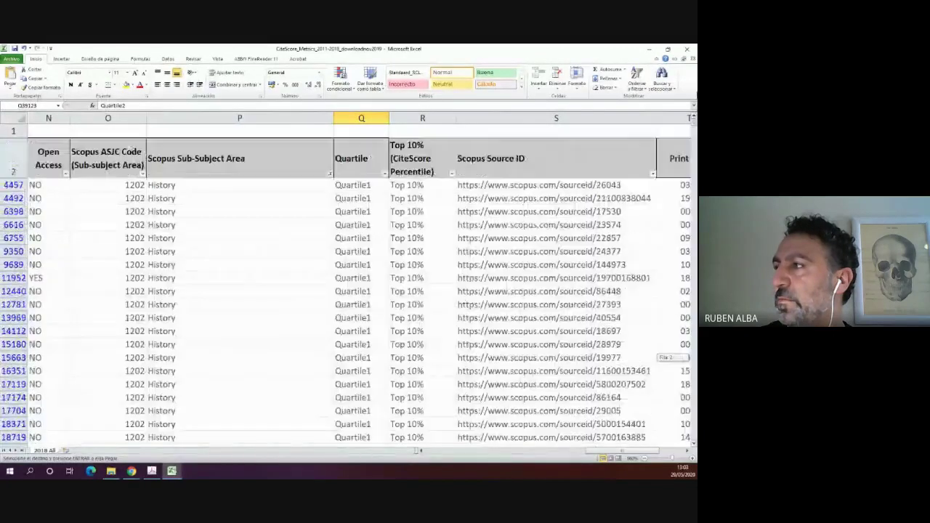
{"action": "left_click", "coordinate": [385, 173]}
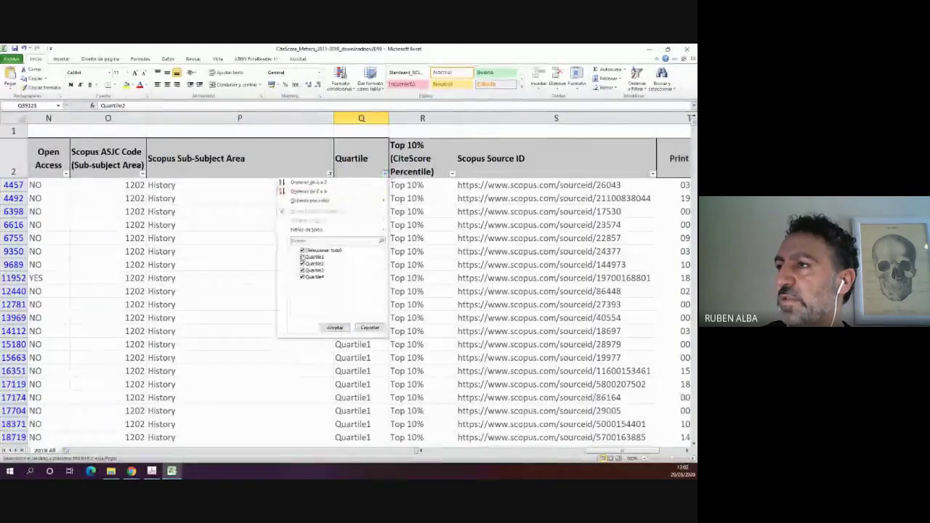
{"action": "left_click", "coordinate": [302, 250]}
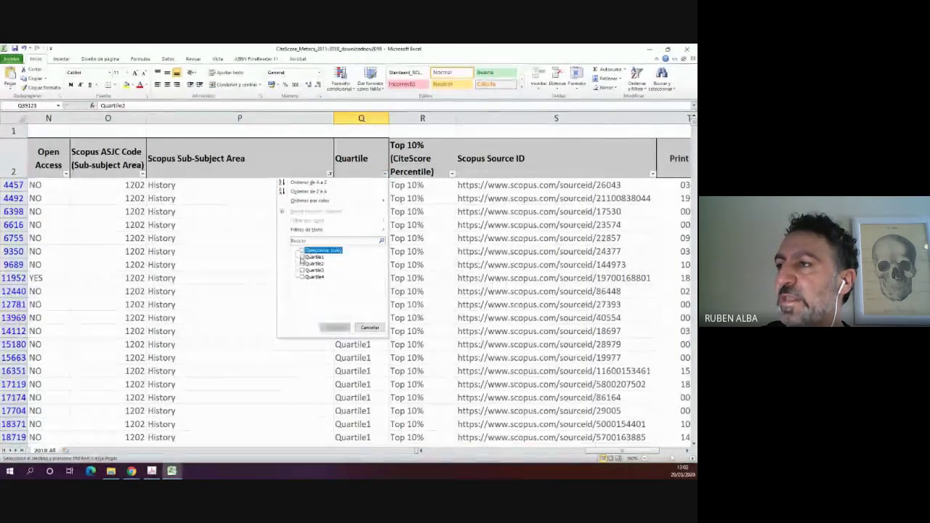
{"action": "left_click", "coordinate": [301, 256]}
{"action": "left_click", "coordinate": [335, 327]}
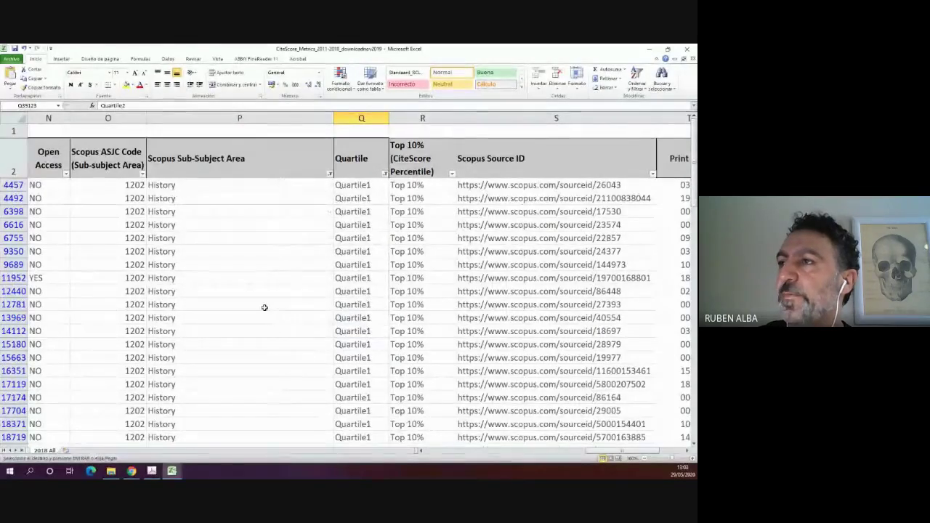
- Select all the Quartile1 entries in the filtered History list to check their count, and look back up through the ranked journals
{"action": "scroll", "coordinate": [264, 307], "scroll_direction": "down", "scroll_amount": 2}
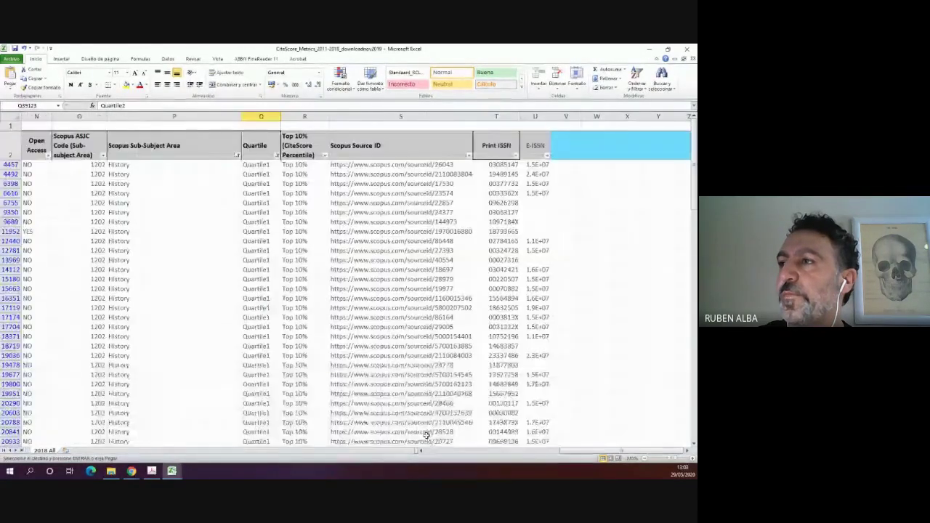
{"action": "left_click_drag", "start_coordinate": [578, 454], "coordinate": [552, 453]}
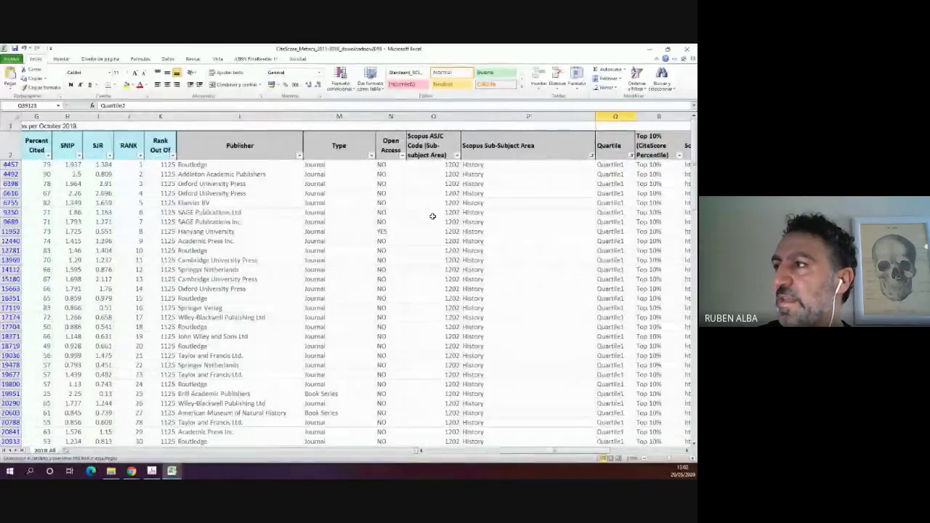
{"action": "left_click", "coordinate": [605, 165]}
{"action": "key", "text": "ctrl+shift+Down"}
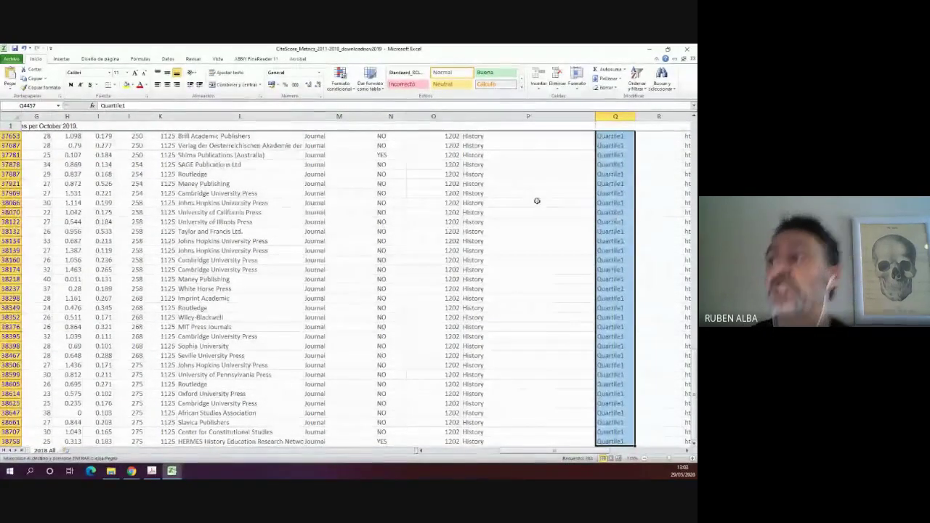
{"action": "scroll", "coordinate": [560, 222], "scroll_direction": "up", "scroll_amount": 4}
{"action": "scroll", "coordinate": [560, 224], "scroll_direction": "up", "scroll_amount": 10}
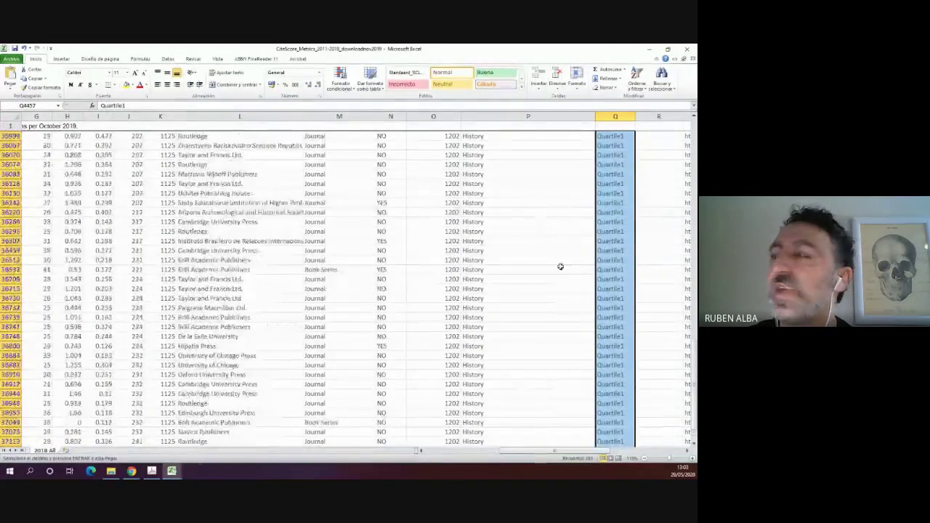
{"action": "scroll", "coordinate": [545, 228], "scroll_direction": "up", "scroll_amount": 1}
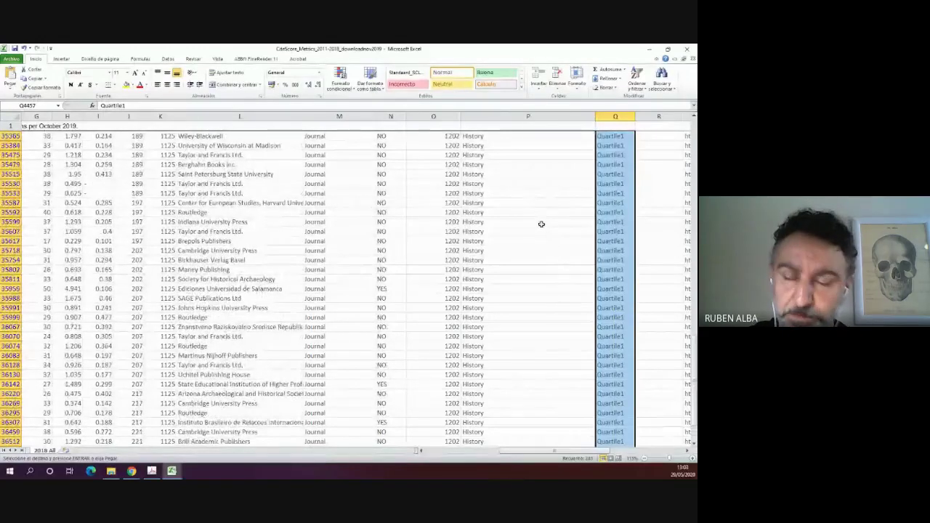
{"action": "scroll", "coordinate": [416, 202], "scroll_direction": "up", "scroll_amount": 2}
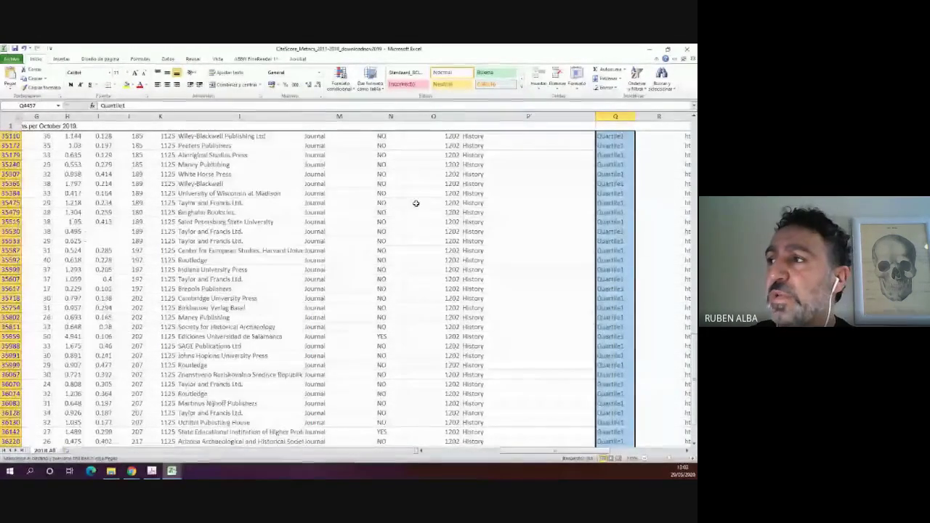
{"action": "scroll", "coordinate": [416, 203], "scroll_direction": "up", "scroll_amount": 4}
{"action": "scroll", "coordinate": [419, 226], "scroll_direction": "up", "scroll_amount": 7}
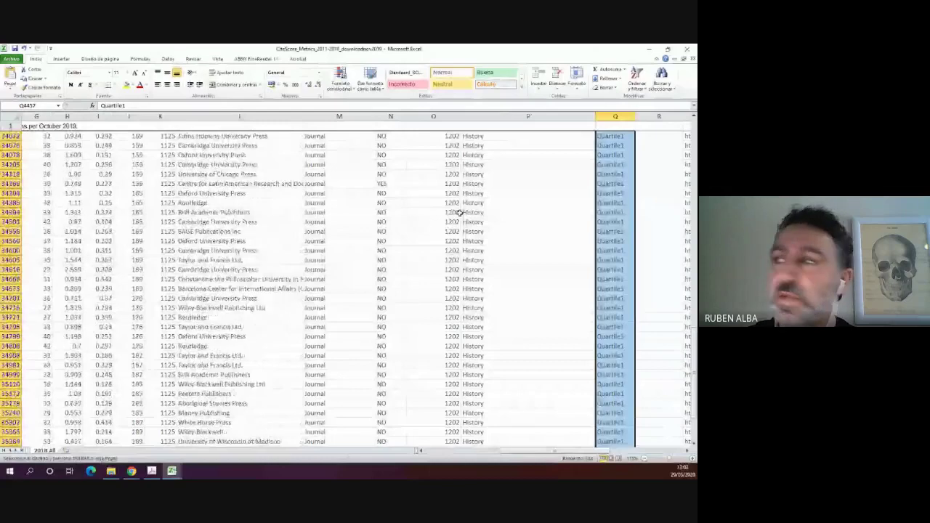
{"action": "scroll", "coordinate": [450, 210], "scroll_direction": "up", "scroll_amount": 7}
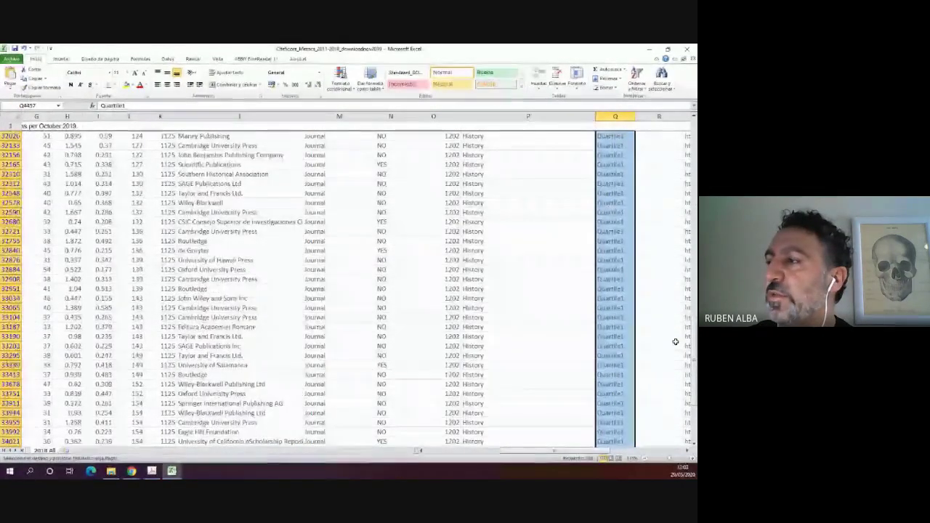
- Return to the start of the Quartile1 list, and switch to the browser to compare the SCImago Journal Rankings and Scopus Sources pages
{"action": "scroll", "coordinate": [674, 341], "scroll_direction": "up", "scroll_amount": 20}
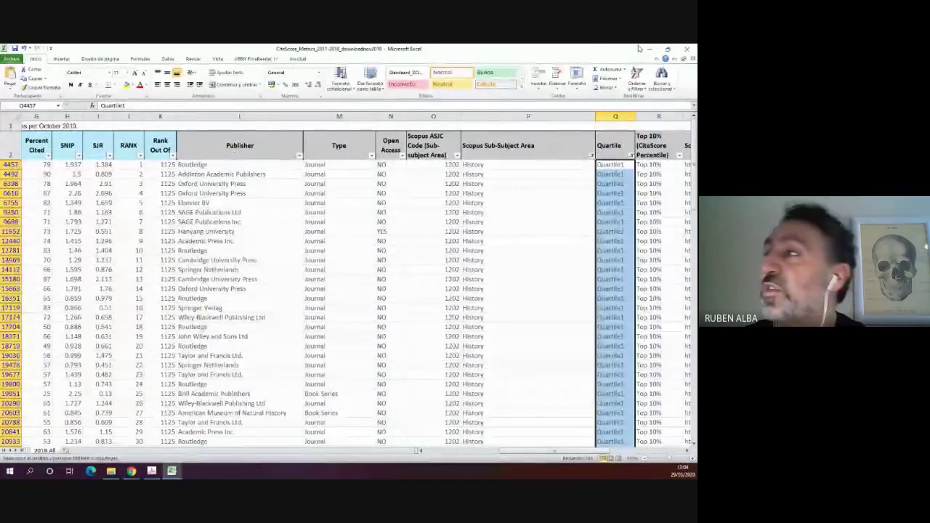
{"action": "left_click", "coordinate": [652, 52]}
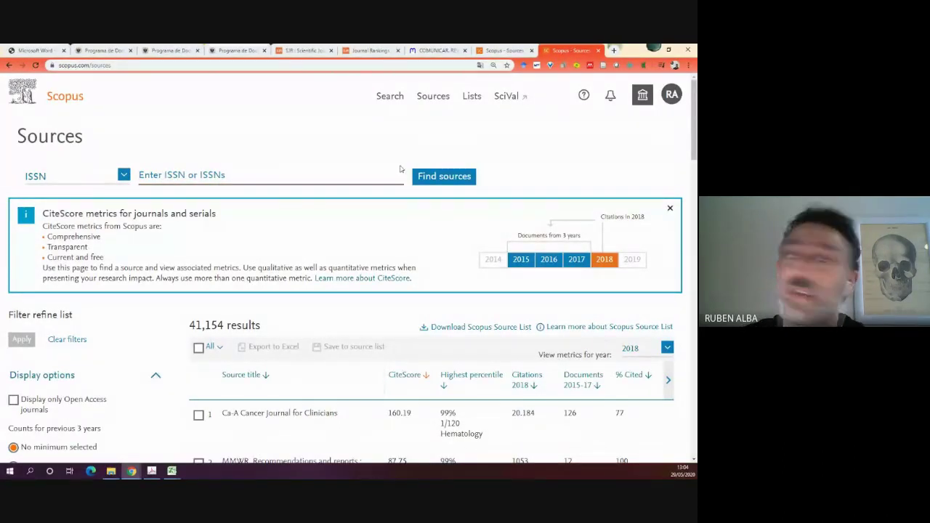
{"action": "left_click", "coordinate": [371, 50]}
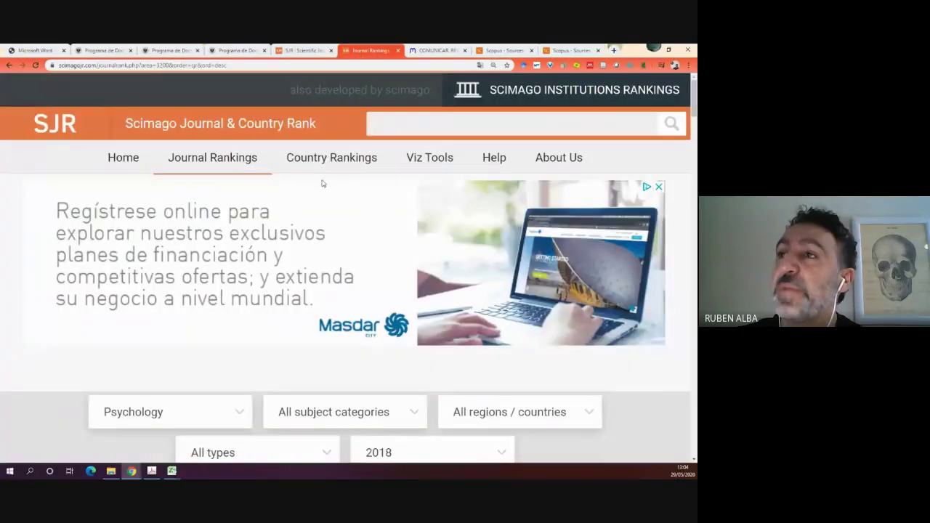
{"action": "left_click", "coordinate": [571, 50]}
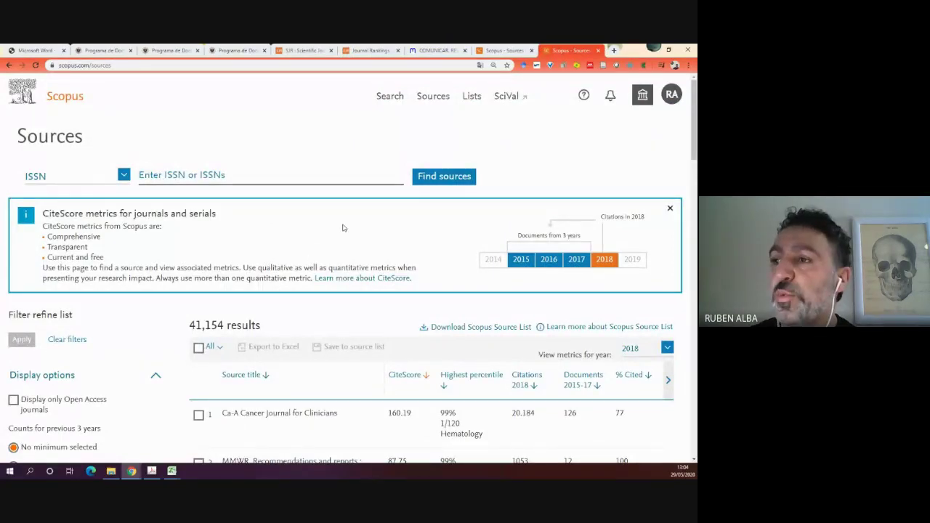
- Switch back to the CiteScore Metrics workbook and view the Scopus Sub-Subject Area and Quartile columns of the filtered History list
{"action": "mouse_move", "coordinate": [169, 474]}
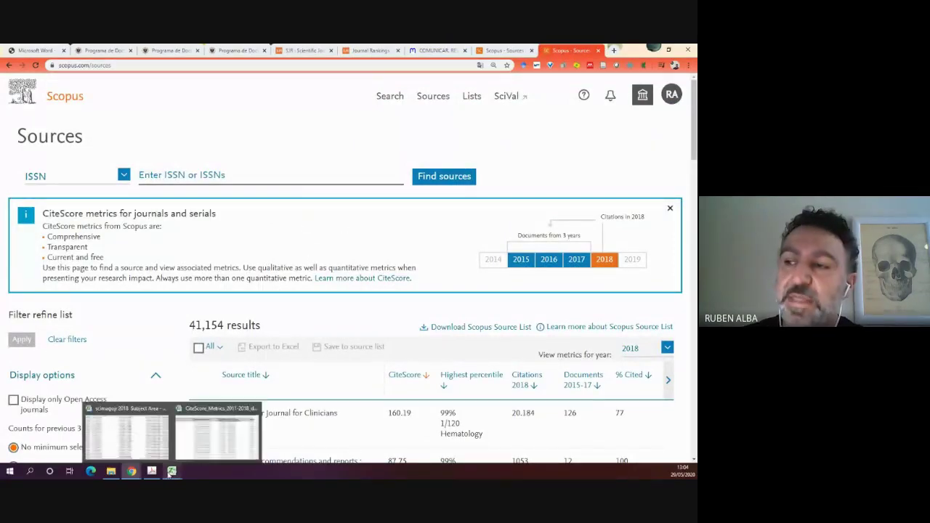
{"action": "left_click", "coordinate": [195, 443]}
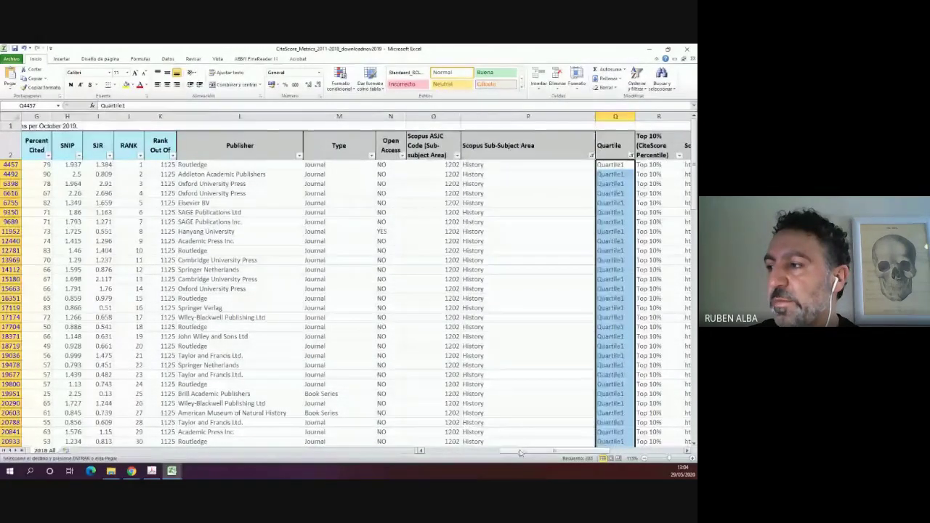
{"action": "left_click_drag", "start_coordinate": [541, 450], "coordinate": [516, 440]}
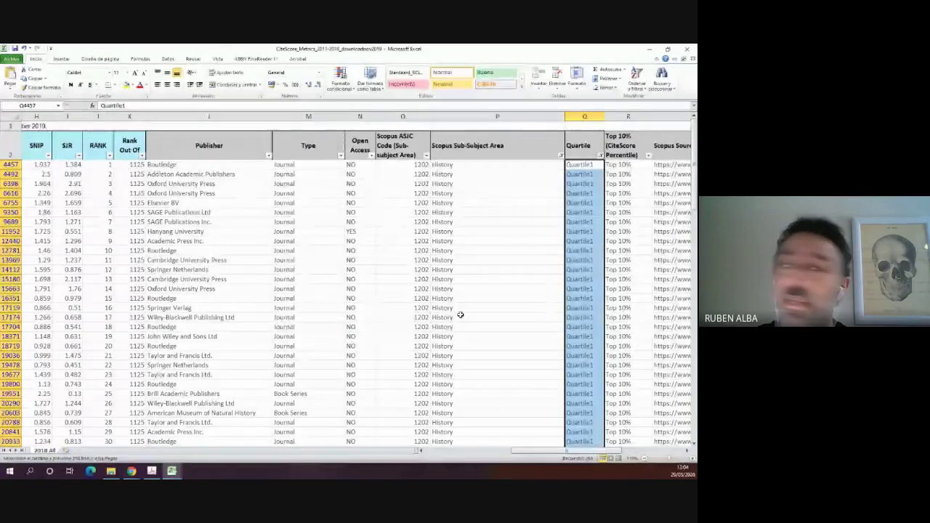
{"action": "left_click", "coordinate": [384, 232]}
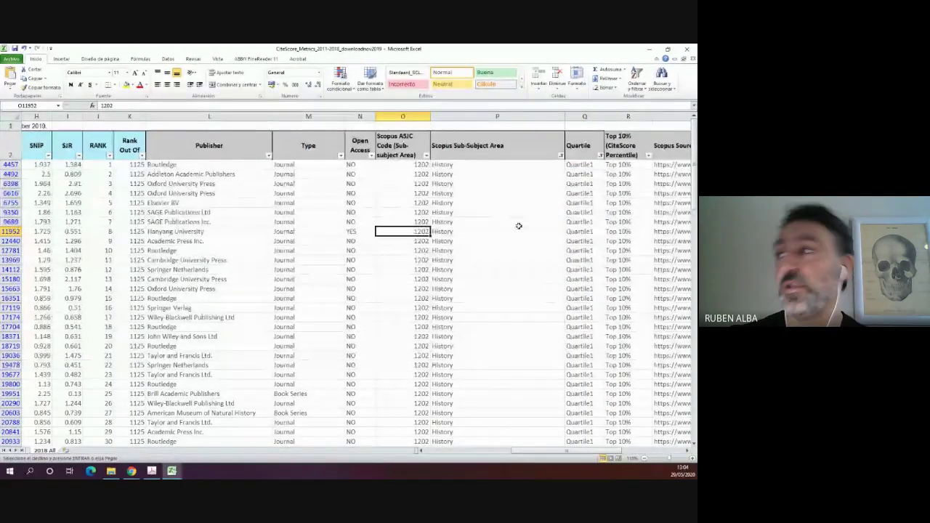
- Look through the ranked titles on the Scopus Sources page in the browser and compare them with the filtered CiteScore workbook
{"action": "left_click", "coordinate": [649, 53]}
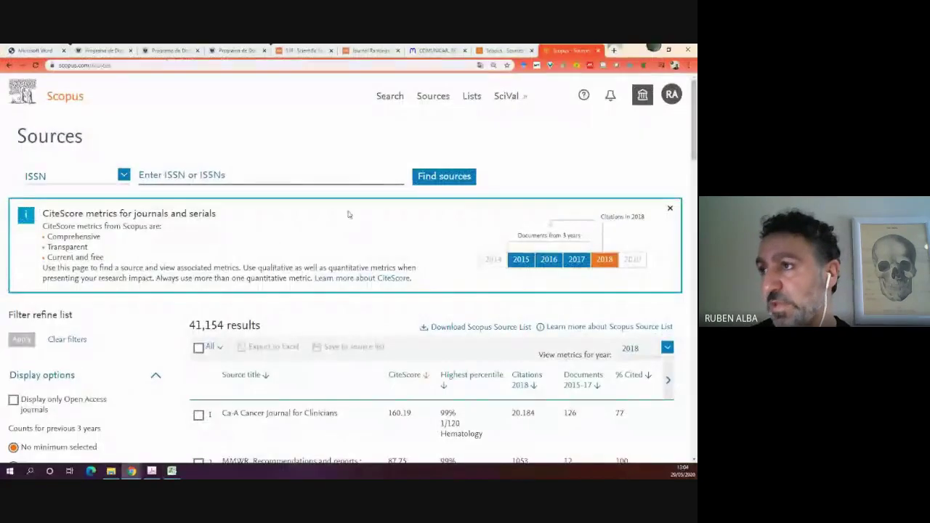
{"action": "scroll", "coordinate": [297, 167], "scroll_direction": "down", "scroll_amount": 10}
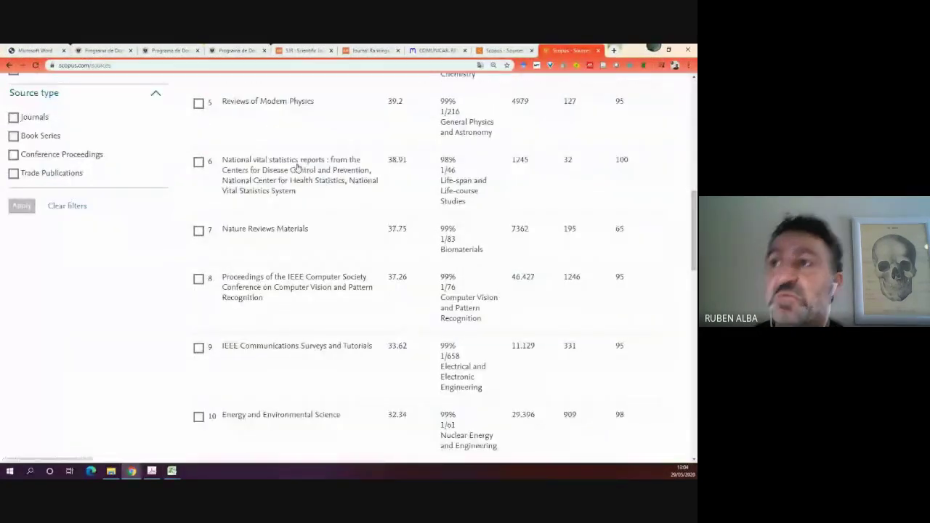
{"action": "scroll", "coordinate": [297, 168], "scroll_direction": "up", "scroll_amount": 10}
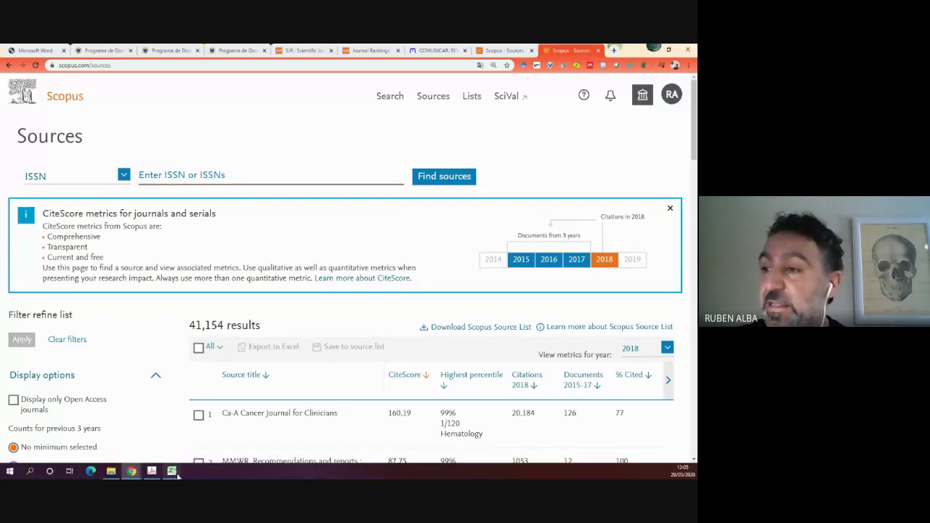
{"action": "mouse_move", "coordinate": [171, 471]}
{"action": "left_click", "coordinate": [211, 439]}
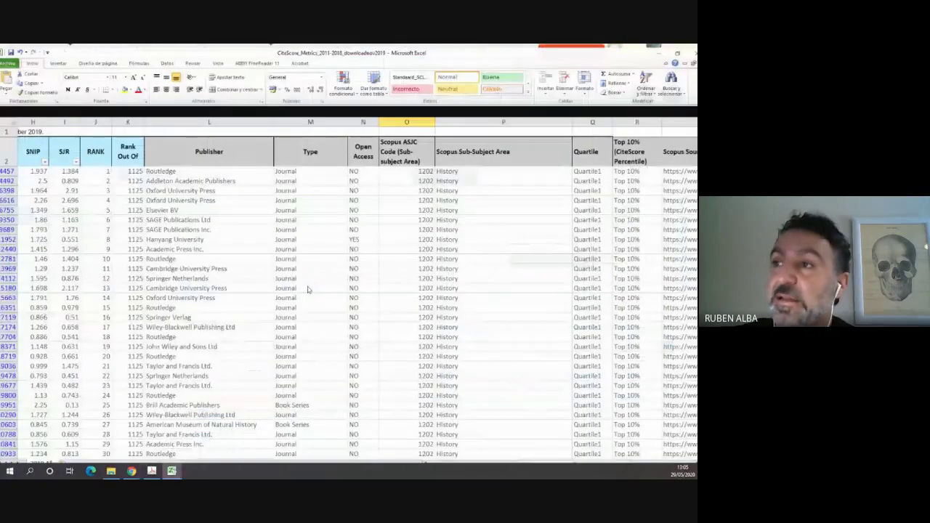
{"action": "left_click", "coordinate": [170, 252]}
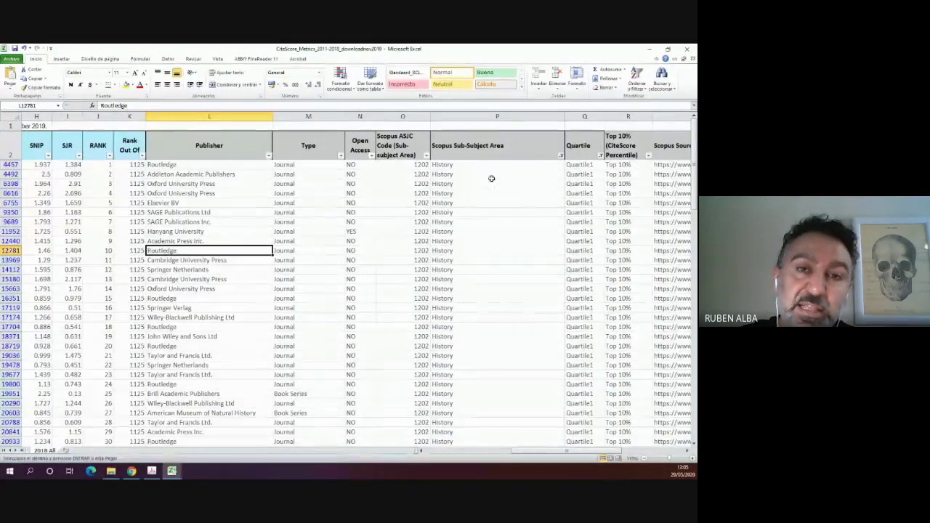
{"action": "left_click", "coordinate": [651, 50]}
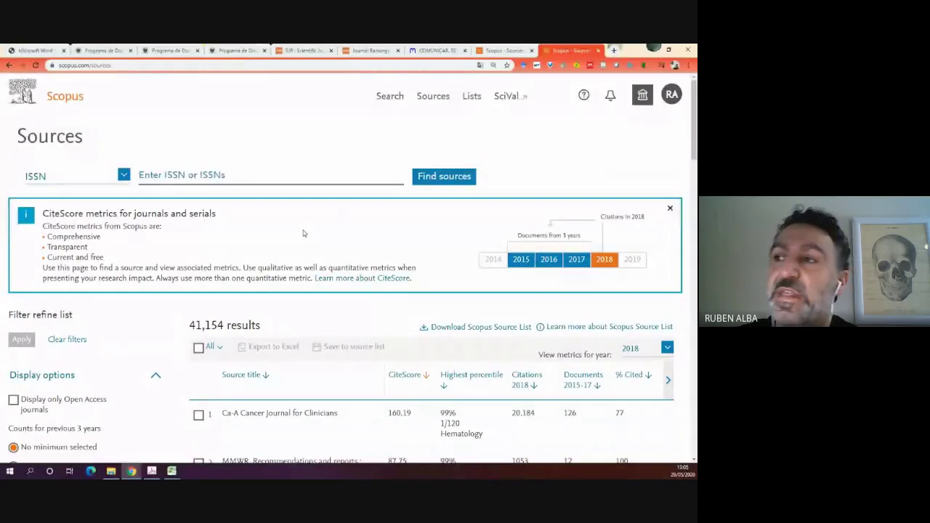
- Highlight the total number of results above the Scopus Sources list and enlarge the page to make it readable
{"action": "left_click", "coordinate": [223, 180]}
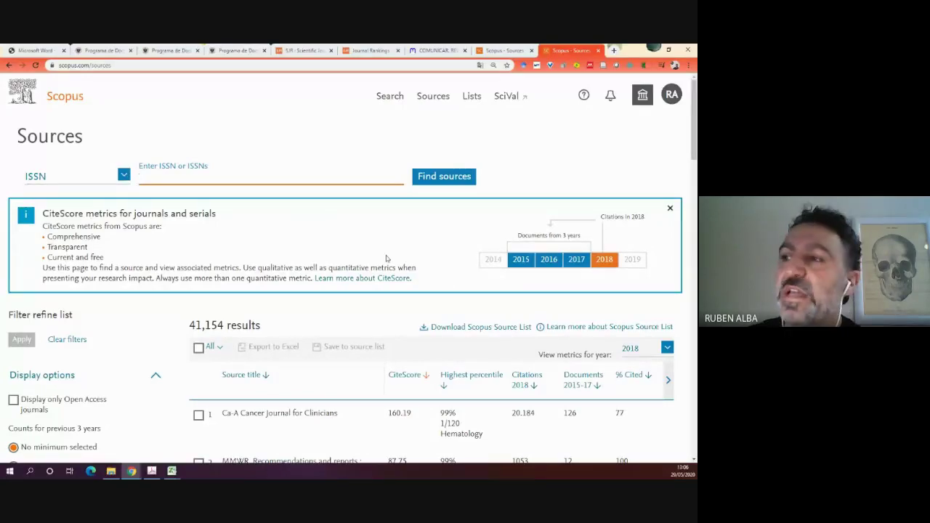
{"action": "scroll", "coordinate": [387, 261], "scroll_direction": "down", "scroll_amount": 1}
{"action": "scroll", "coordinate": [385, 261], "scroll_direction": "down", "scroll_amount": 8}
{"action": "scroll", "coordinate": [384, 264], "scroll_direction": "up", "scroll_amount": 6}
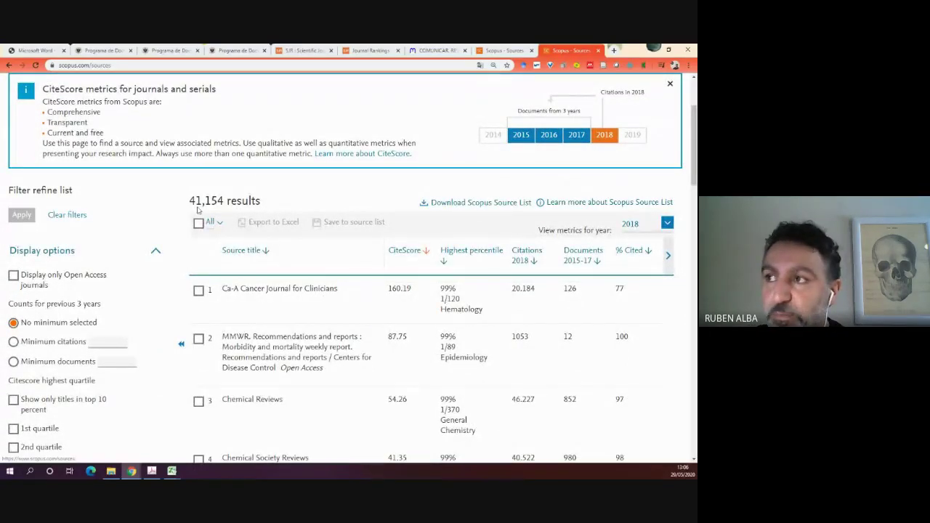
{"action": "left_click_drag", "start_coordinate": [188, 201], "coordinate": [256, 196]}
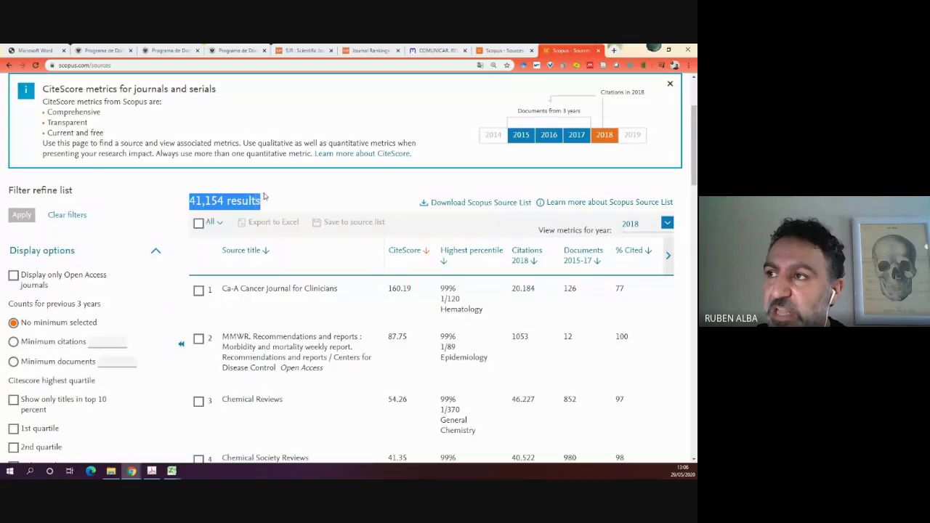
{"action": "key", "text": "ctrl+plus"}
{"action": "key", "text": "ctrl+plus"}
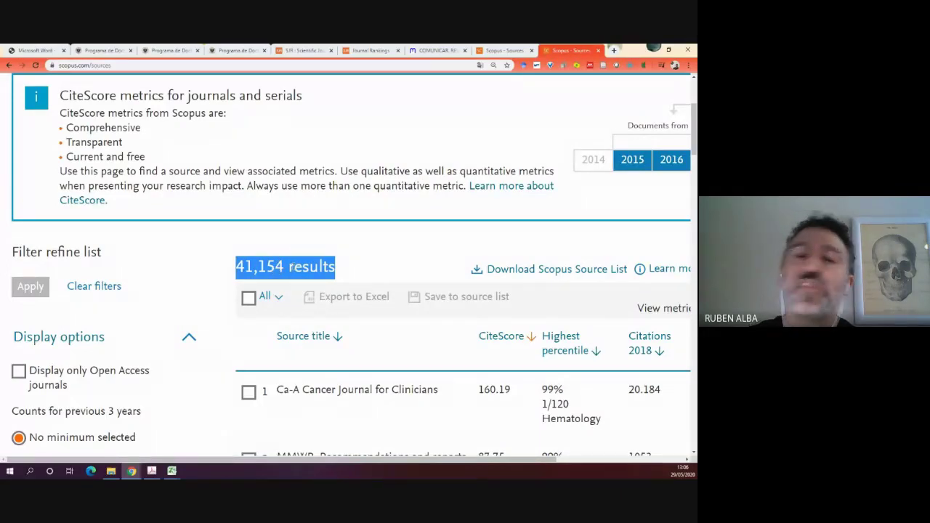
- Switch to the CiteScore Metrics workbook and remove the Quartile1 filter so that all quartiles are included
{"action": "left_click", "coordinate": [172, 471]}
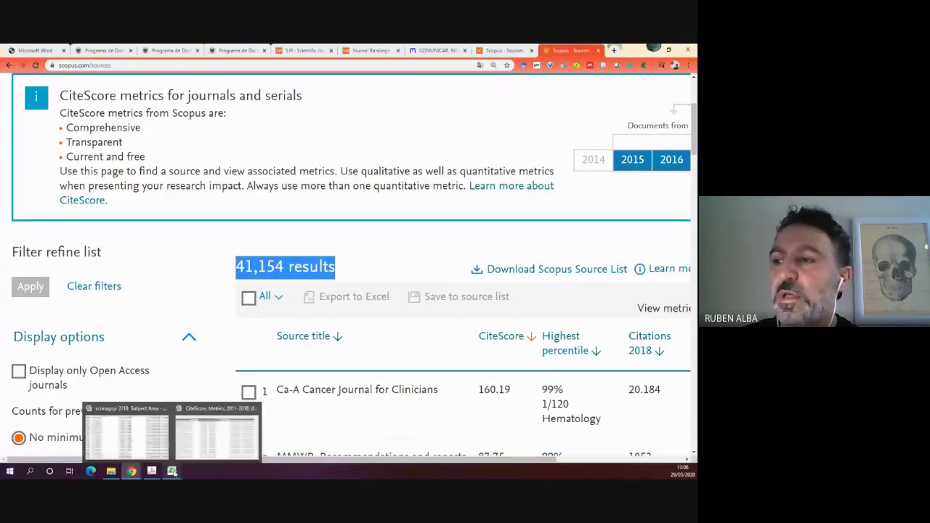
{"action": "left_click", "coordinate": [222, 435]}
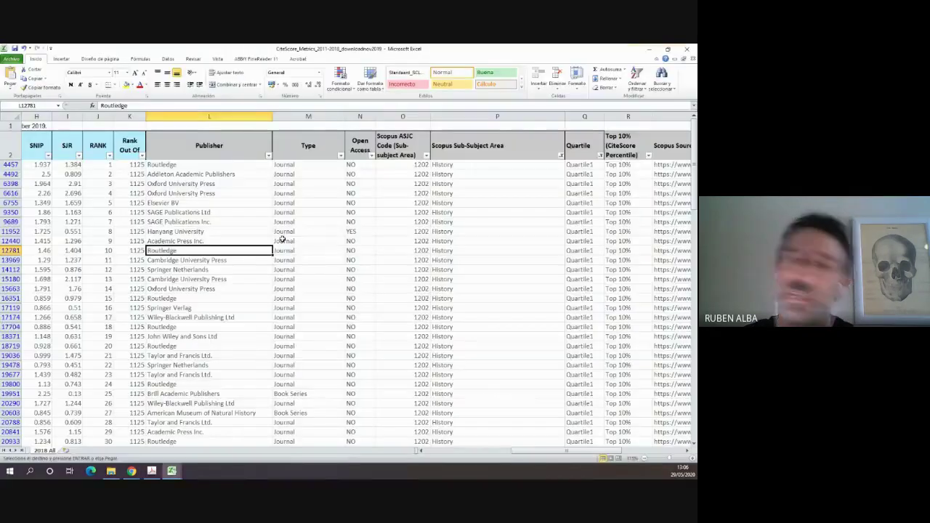
{"action": "left_click_drag", "start_coordinate": [512, 451], "coordinate": [565, 452]}
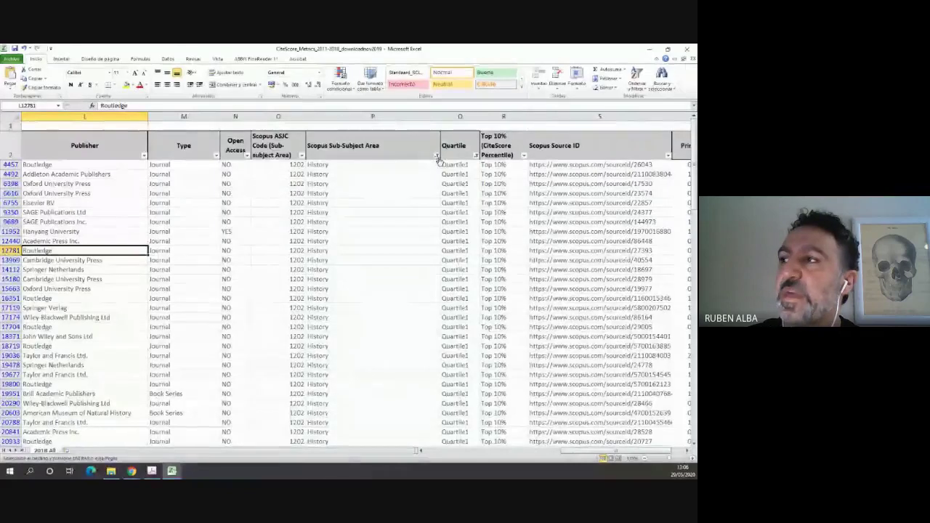
{"action": "left_click", "coordinate": [439, 157]}
{"action": "left_click", "coordinate": [476, 154]}
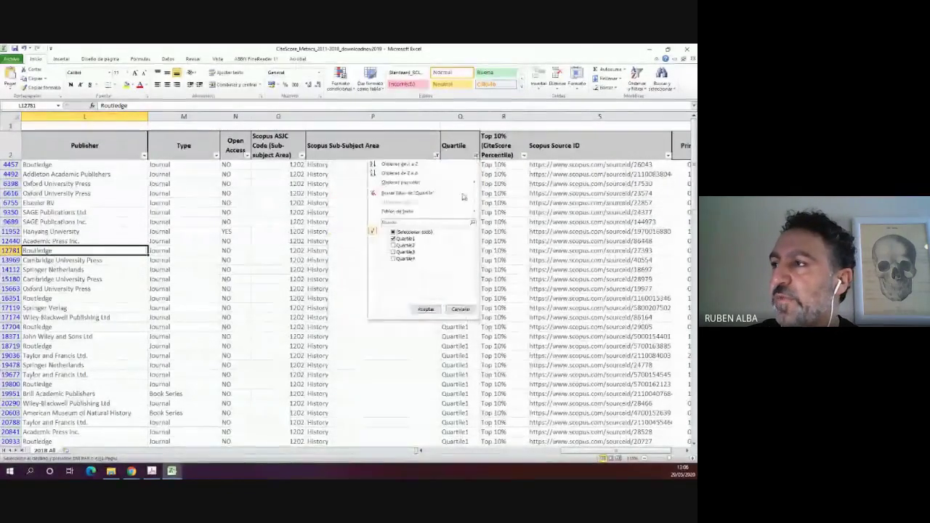
{"action": "left_click", "coordinate": [425, 309]}
- Add Small Animals to the Scopus Sub-Subject Area filter alongside History, after browsing the available subject areas
{"action": "left_click", "coordinate": [436, 156]}
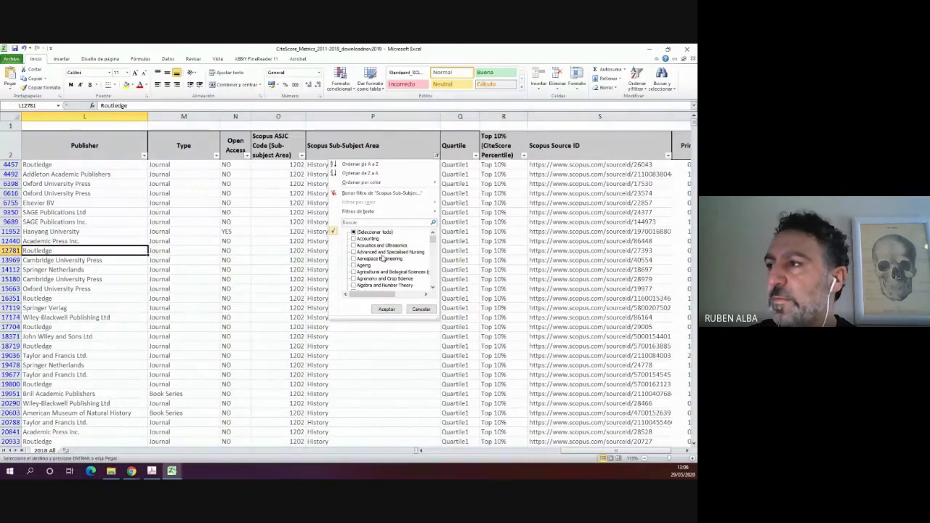
{"action": "left_click", "coordinate": [474, 276]}
{"action": "scroll", "coordinate": [469, 266], "scroll_direction": "up", "scroll_amount": 2}
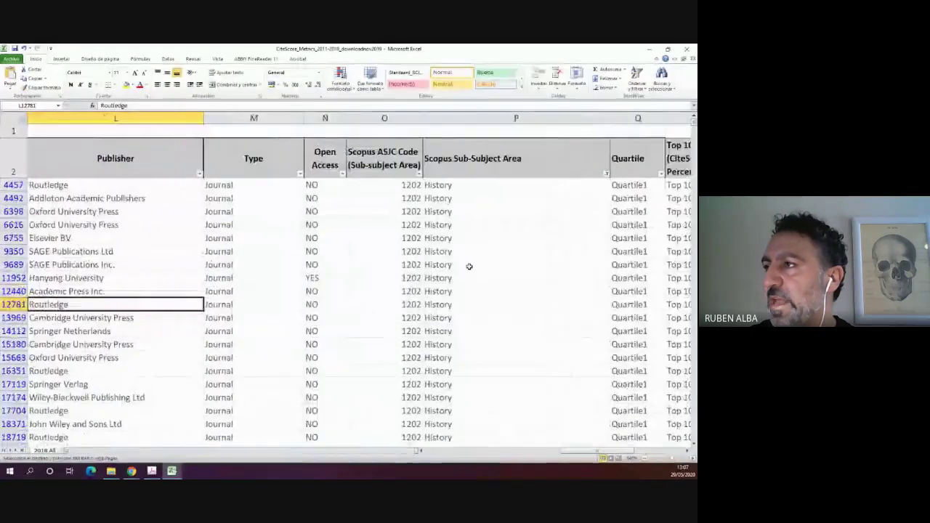
{"action": "left_click_drag", "start_coordinate": [582, 454], "coordinate": [287, 181]}
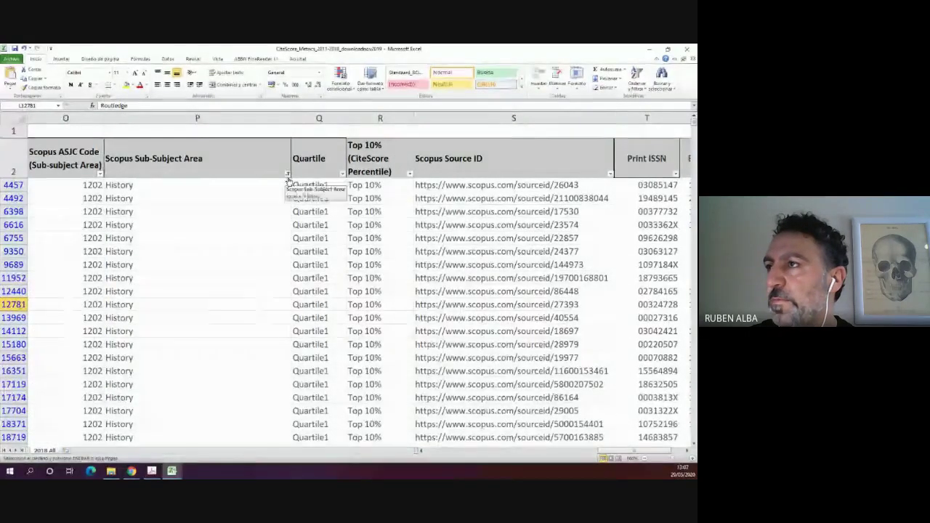
{"action": "left_click", "coordinate": [288, 174]}
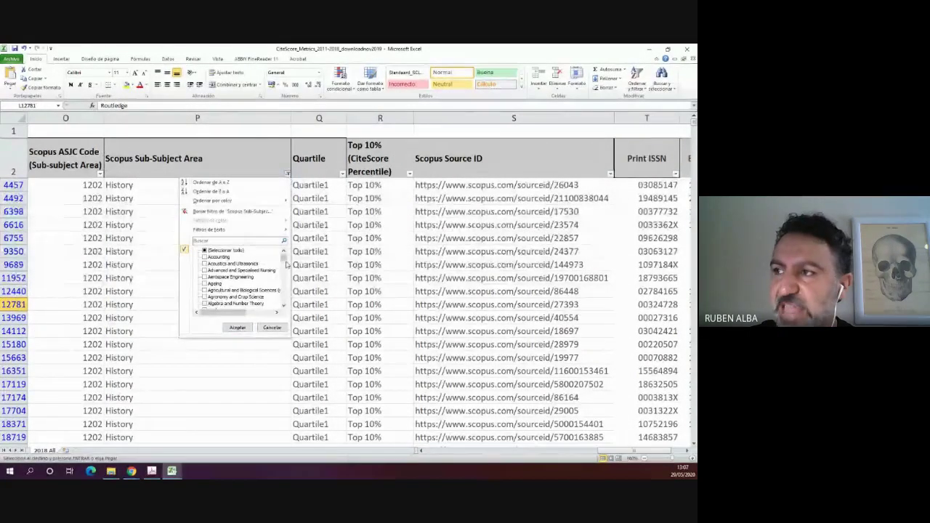
{"action": "left_click_drag", "start_coordinate": [287, 265], "coordinate": [295, 308]}
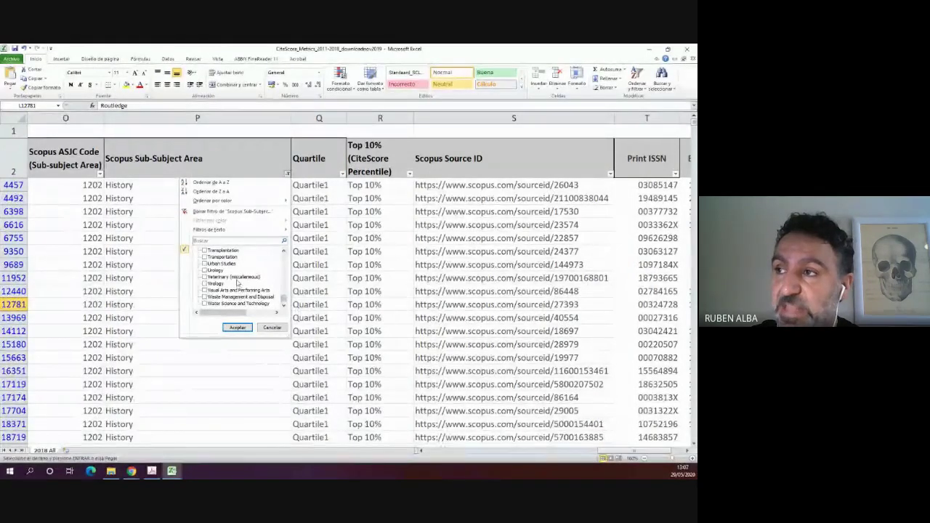
{"action": "scroll", "coordinate": [242, 277], "scroll_direction": "up", "scroll_amount": 5}
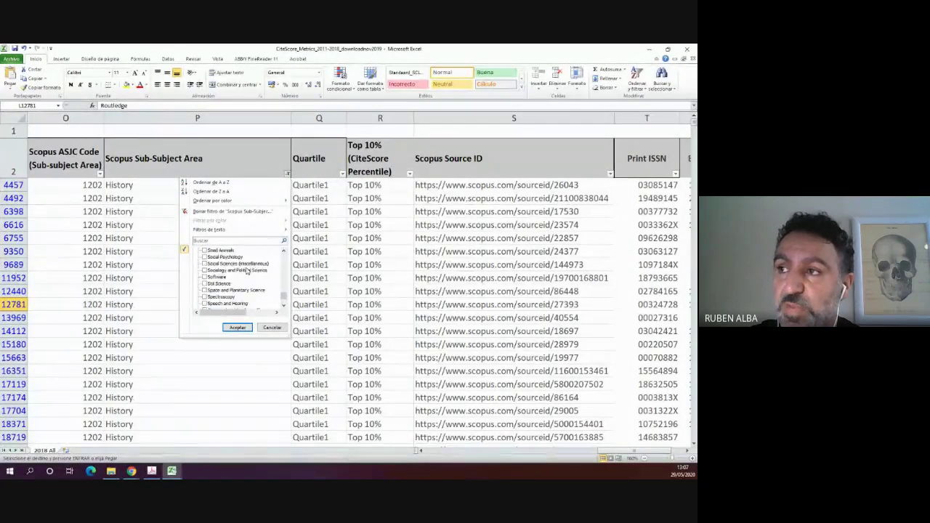
{"action": "scroll", "coordinate": [247, 271], "scroll_direction": "up", "scroll_amount": 4}
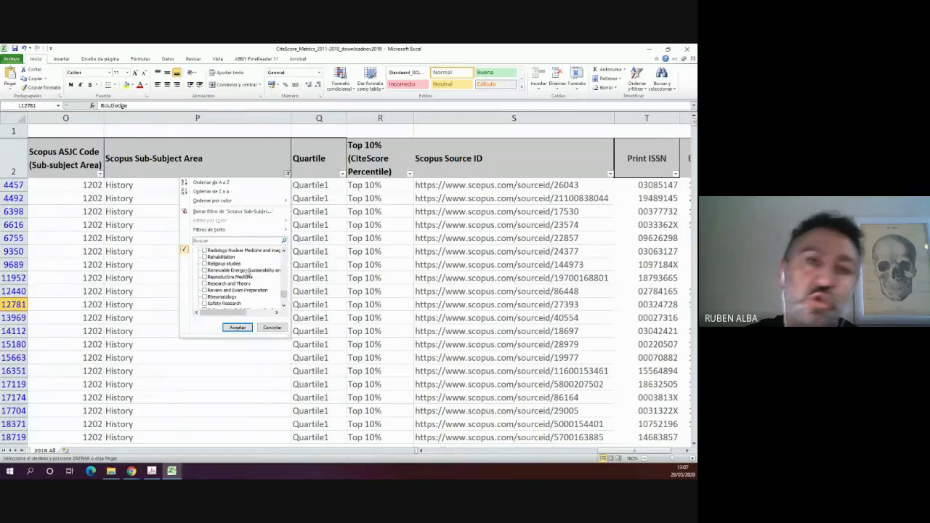
{"action": "scroll", "coordinate": [248, 272], "scroll_direction": "down", "scroll_amount": 3}
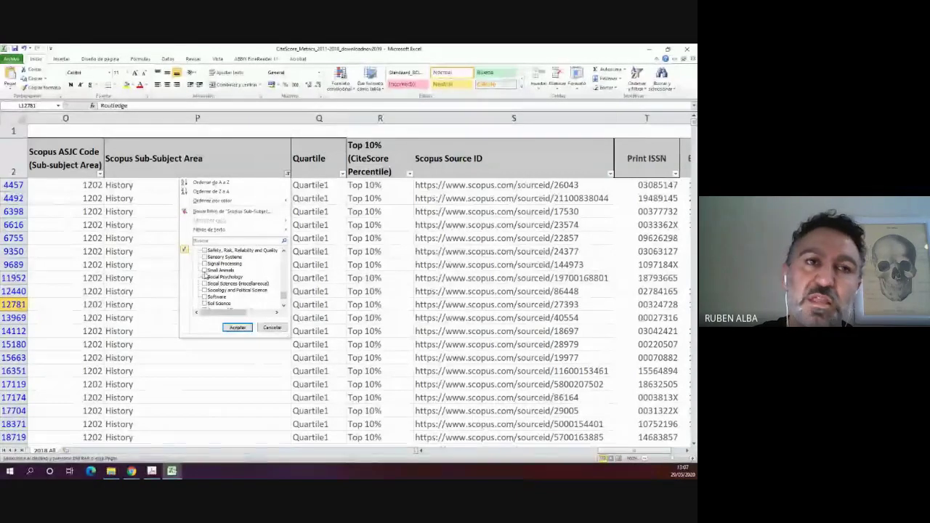
{"action": "left_click", "coordinate": [204, 270]}
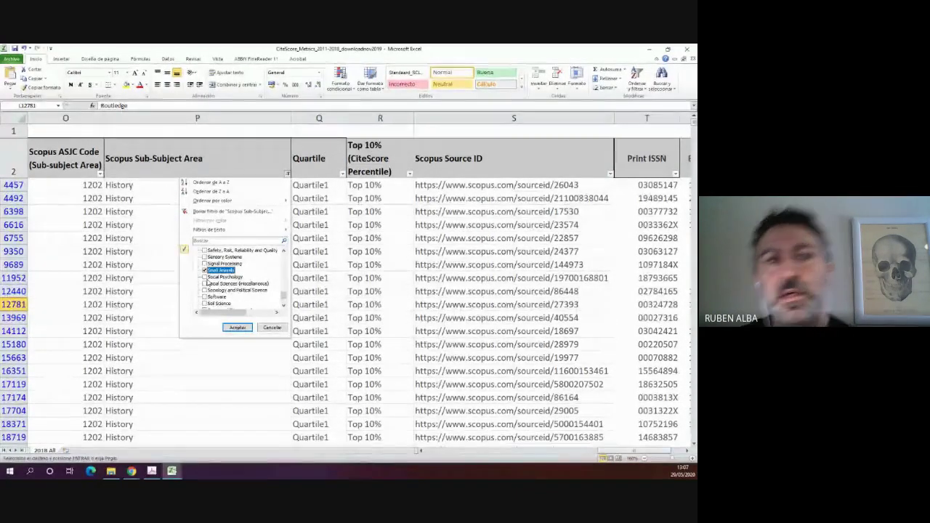
{"action": "left_click", "coordinate": [231, 327]}
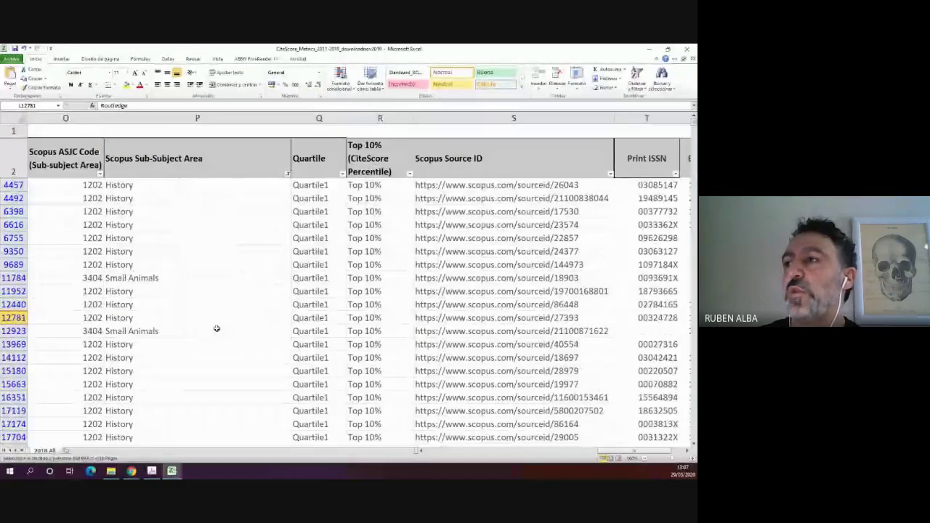
- Select all the filtered History and Small Animals entries in the Scopus Sub-Subject Area column to check their count
{"action": "left_click", "coordinate": [192, 188]}
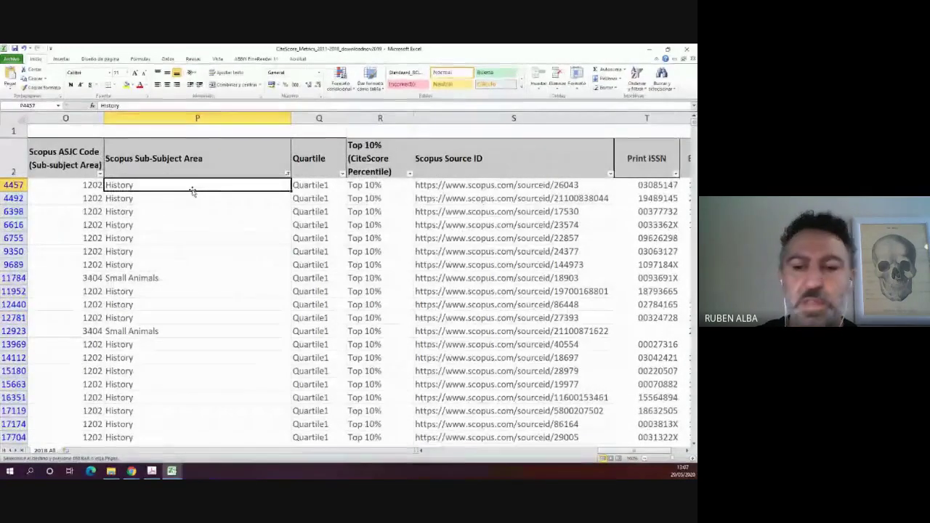
{"action": "key", "text": "ctrl+shift+Down"}
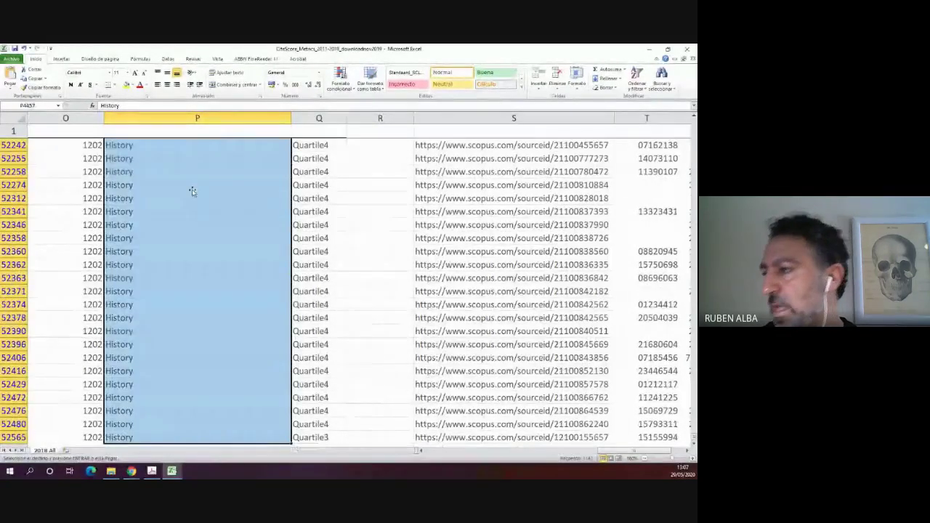
{"action": "scroll", "coordinate": [298, 245], "scroll_direction": "up", "scroll_amount": 8}
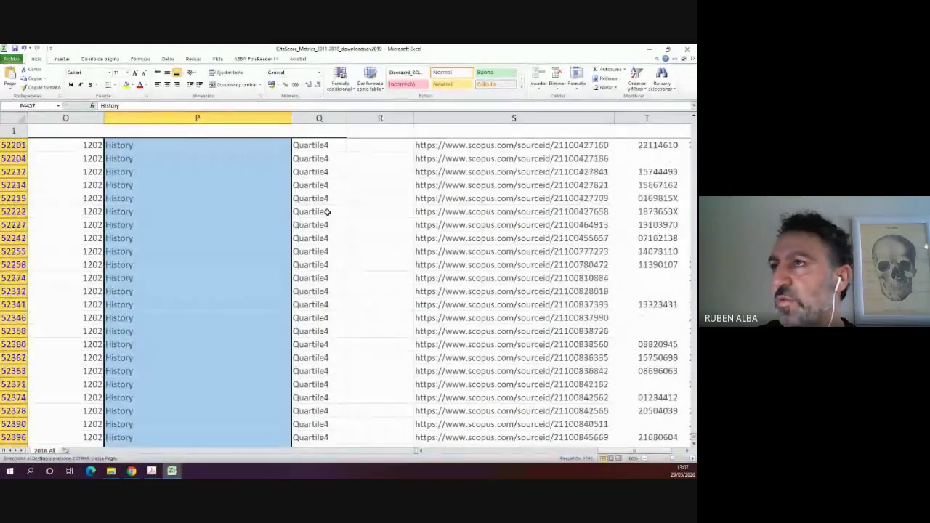
- Change the Scopus Sub-Subject Area filter so that it lists only Small Animals
{"action": "scroll", "coordinate": [298, 244], "scroll_direction": "up", "scroll_amount": 20}
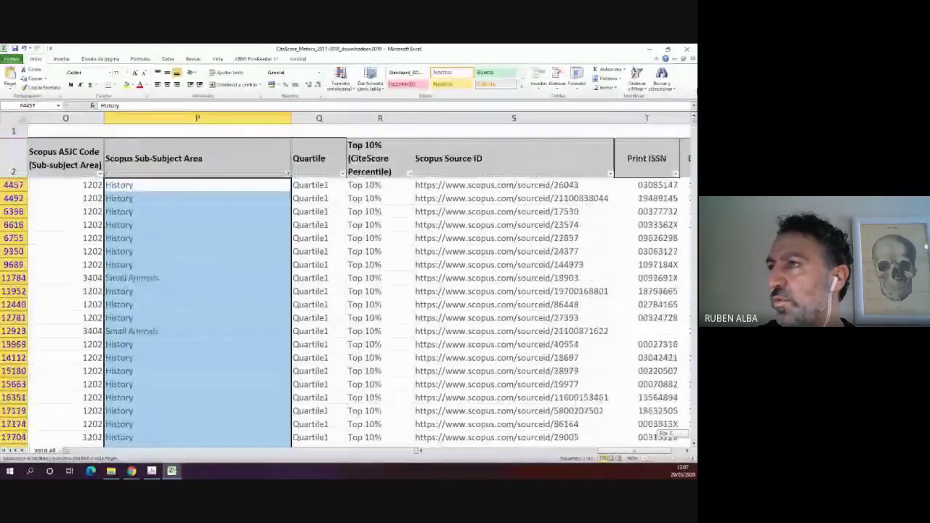
{"action": "left_click", "coordinate": [287, 174]}
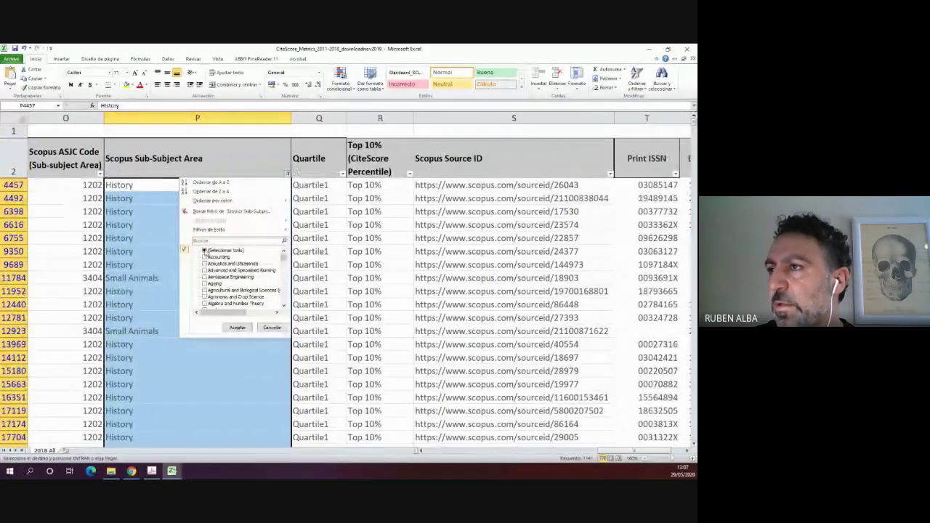
{"action": "left_click", "coordinate": [206, 251]}
{"action": "scroll", "coordinate": [215, 279], "scroll_direction": "down", "scroll_amount": 2}
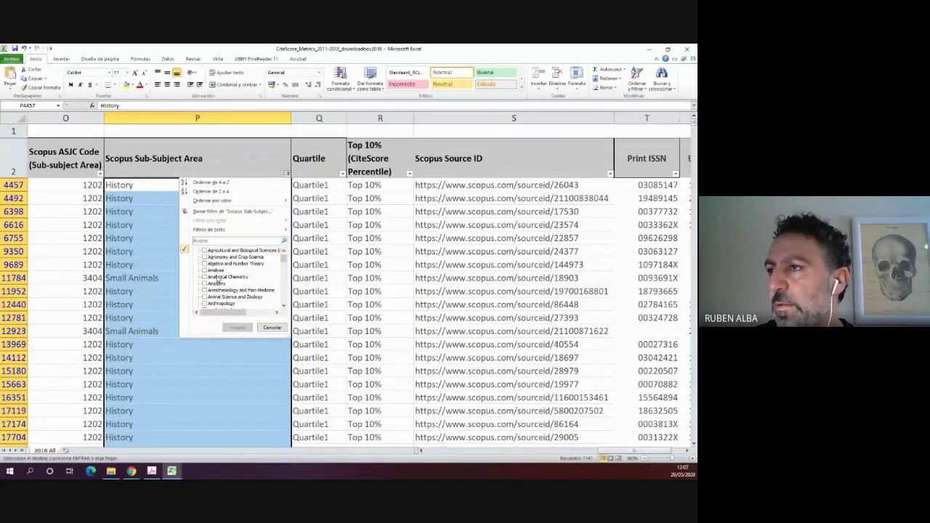
{"action": "scroll", "coordinate": [217, 280], "scroll_direction": "down", "scroll_amount": 7}
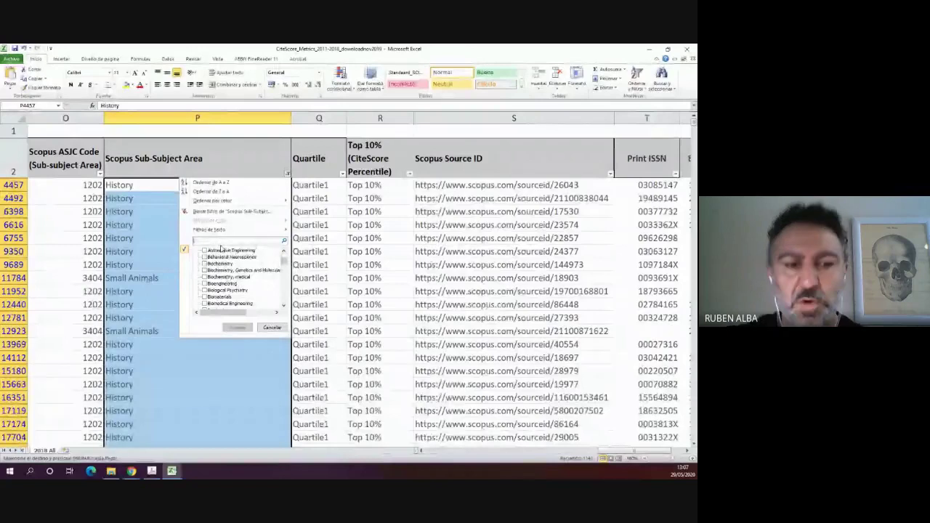
{"action": "type", "text": "sma"}
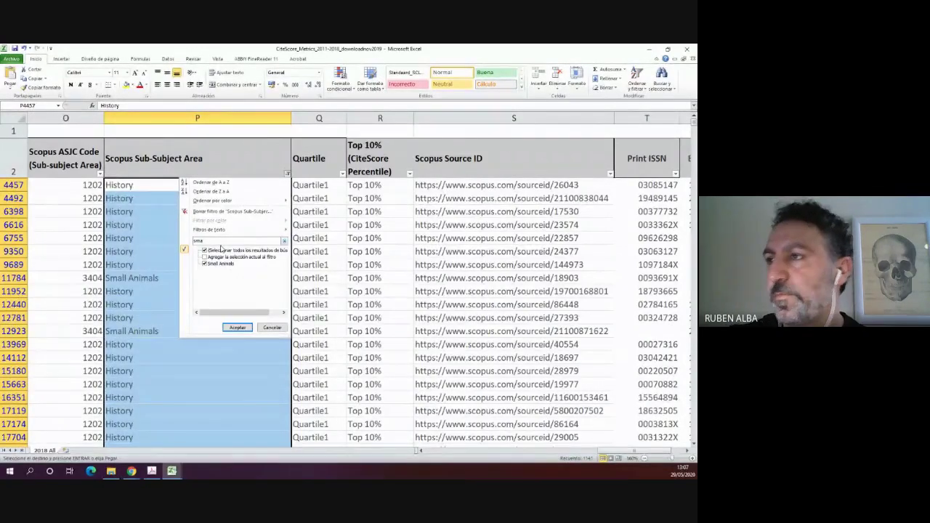
{"action": "left_click", "coordinate": [231, 327]}
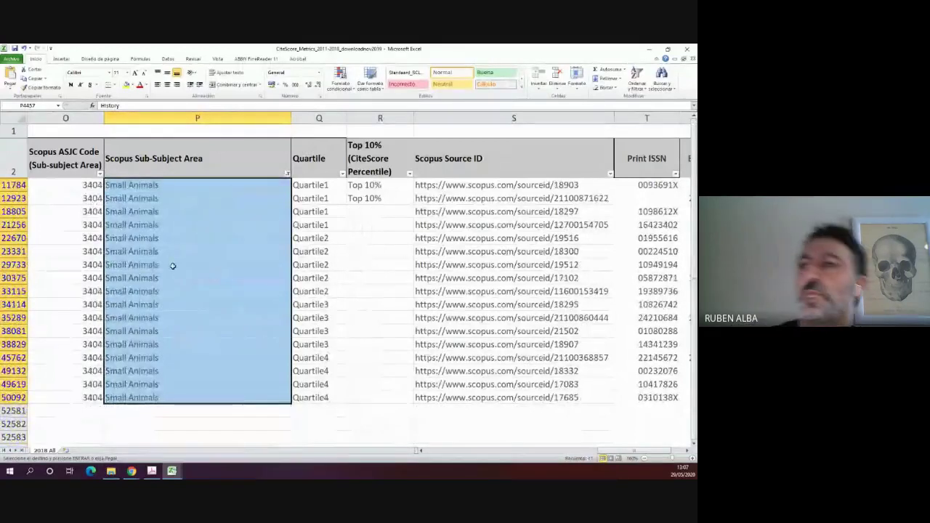
- Select all the filtered Small Animals entries in the Scopus Sub-Subject Area column to check their count
{"action": "left_click", "coordinate": [157, 183]}
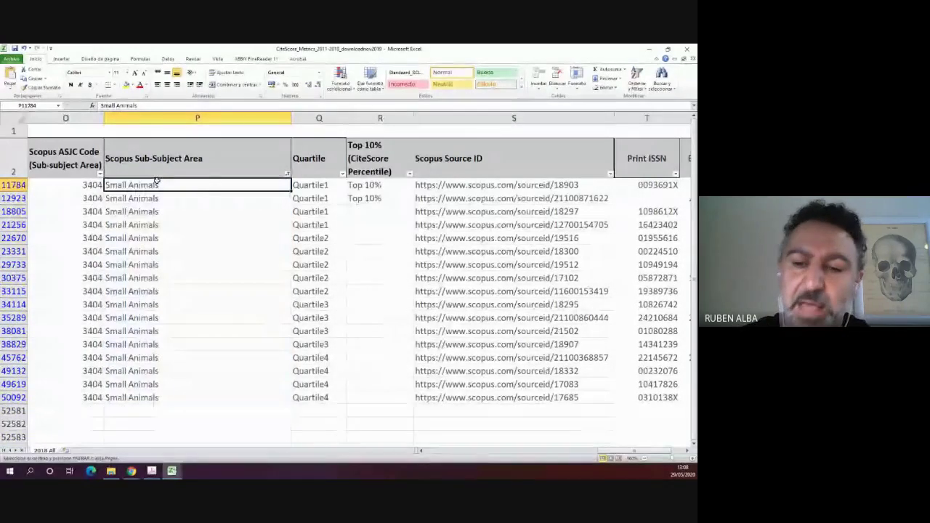
{"action": "key", "text": "ctrl+shift+Down"}
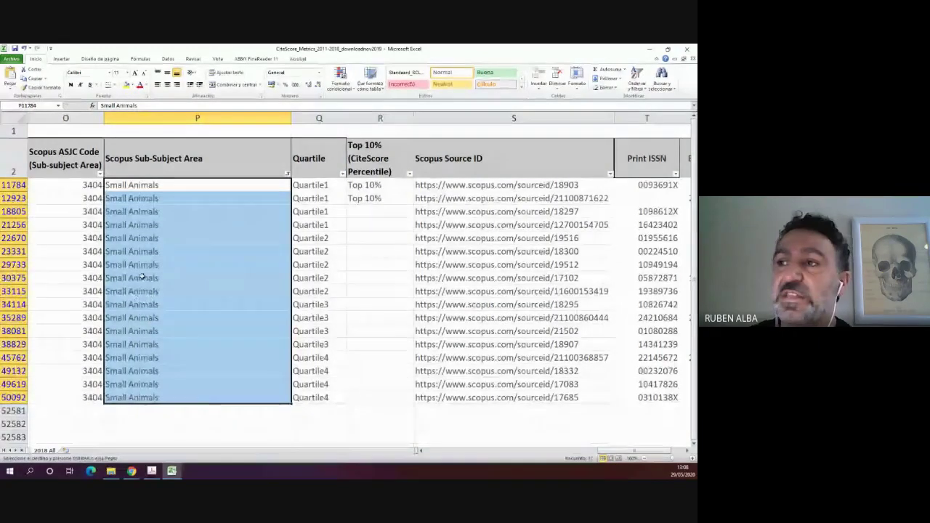
{"action": "left_click", "coordinate": [144, 291]}
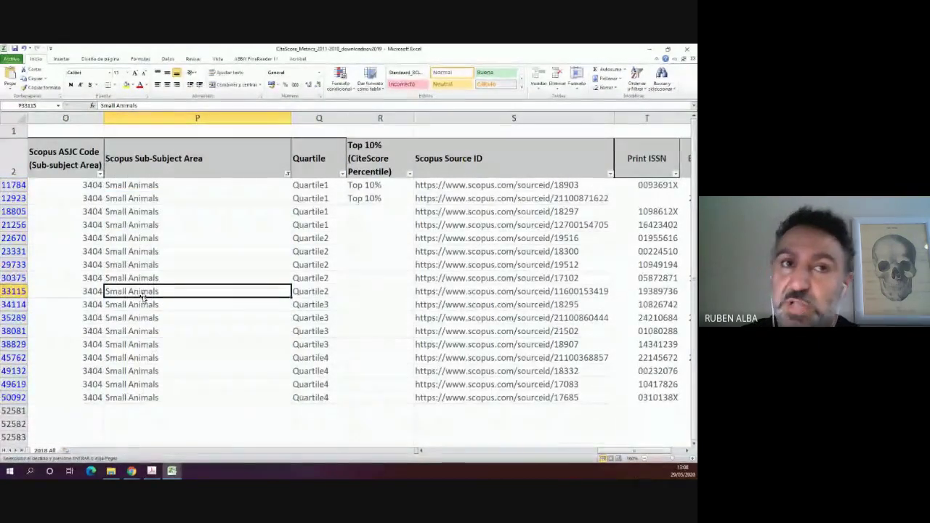
{"action": "left_click", "coordinate": [138, 251]}
{"action": "left_click", "coordinate": [124, 198]}
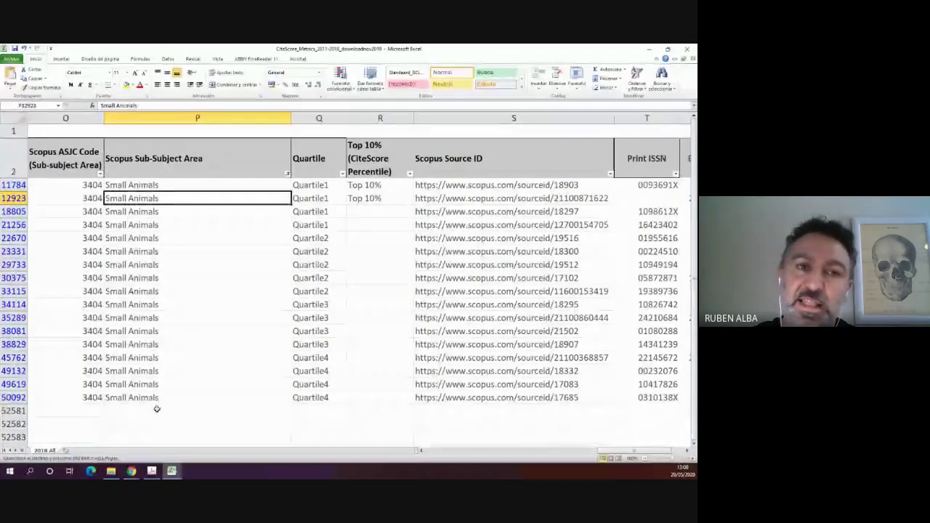
{"action": "left_click", "coordinate": [147, 370]}
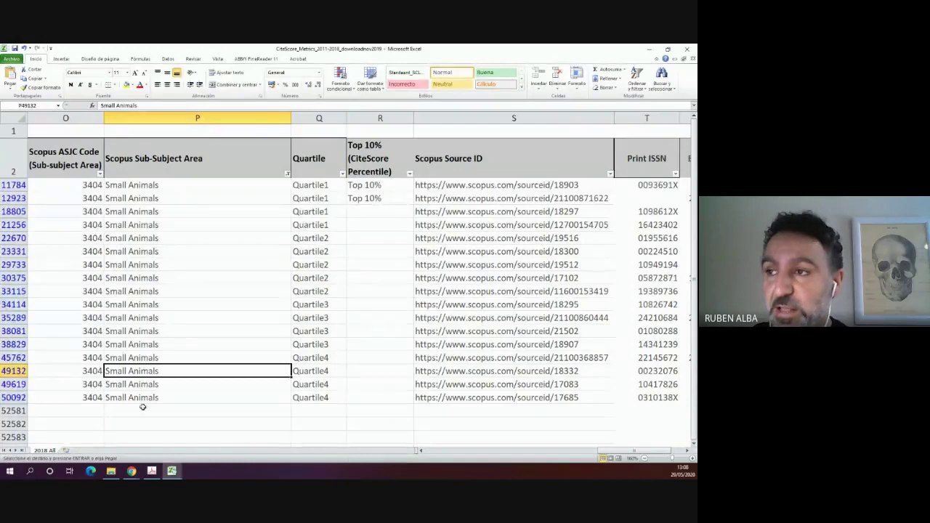
{"action": "left_click_drag", "start_coordinate": [143, 398], "coordinate": [133, 184]}
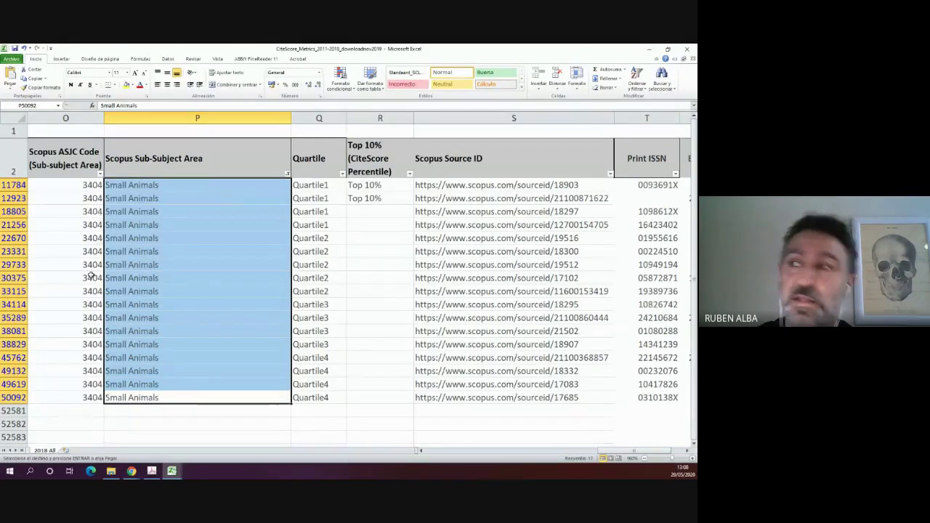
- Remove the Small Animals filter from the Scopus Sub-Subject Area column so that all subject areas are listed
{"action": "left_click", "coordinate": [228, 251]}
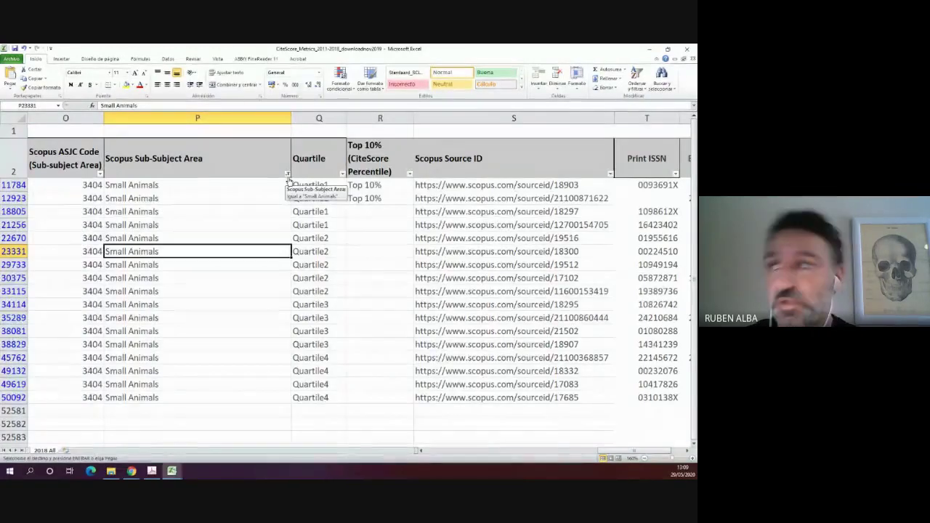
{"action": "left_click", "coordinate": [287, 175]}
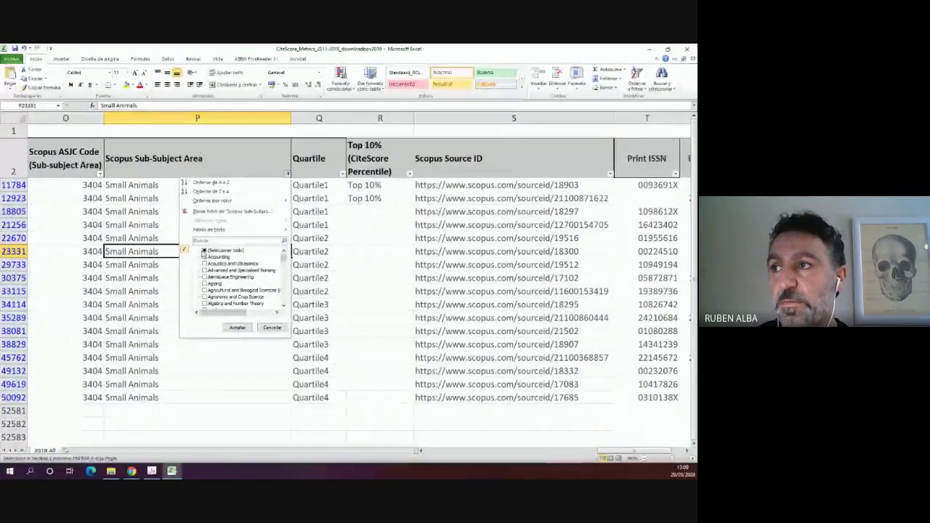
{"action": "left_click", "coordinate": [237, 327]}
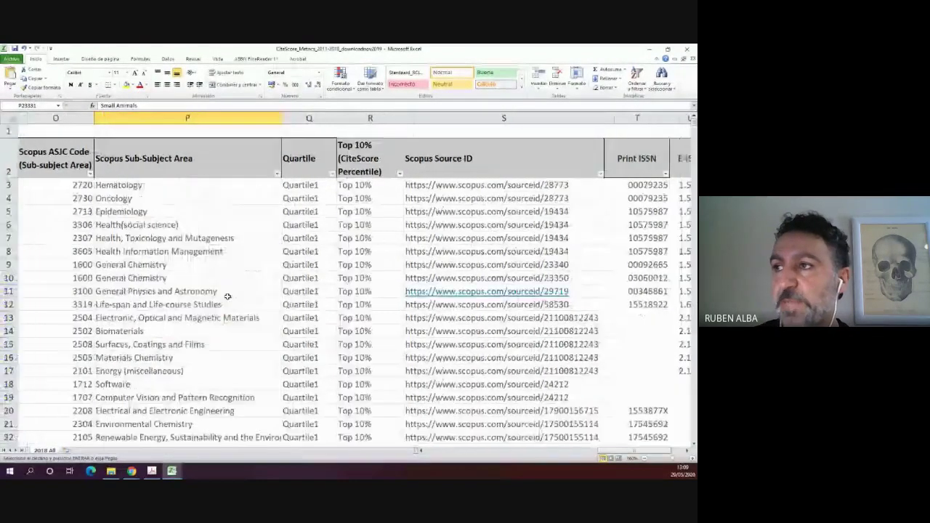
- Switch back to the Scopus Sources page in the browser and reduce its zoom until the full page width fits
{"action": "left_click", "coordinate": [648, 53]}
{"action": "scroll", "coordinate": [229, 266], "scroll_direction": "up", "scroll_amount": 3}
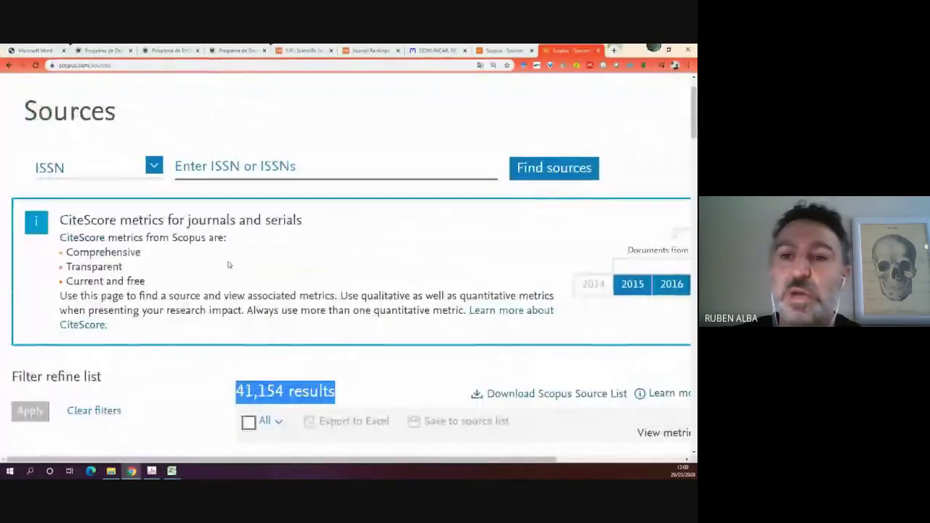
{"action": "key", "text": "ctrl+plus"}
{"action": "key", "text": "ctrl+plus"}
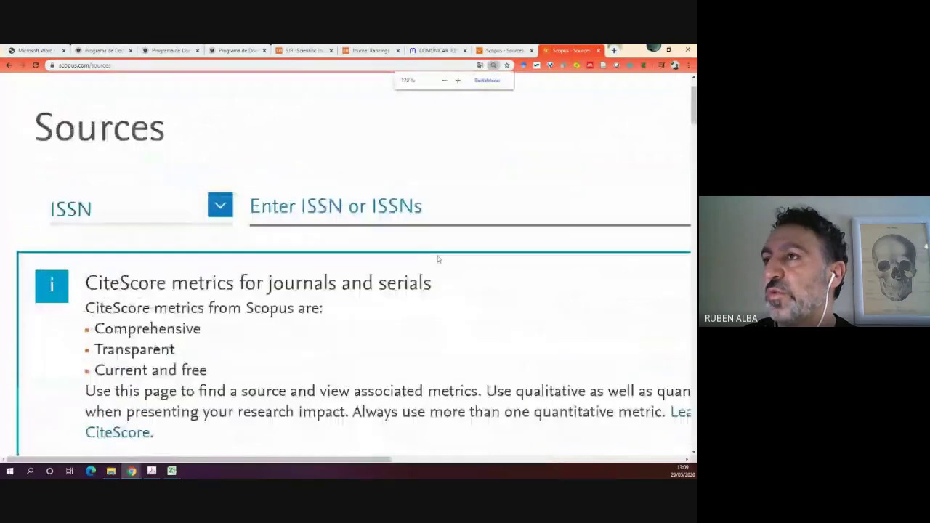
{"action": "key", "text": "ctrl+minus"}
{"action": "key", "text": "ctrl+minus"}
{"action": "key", "text": "ctrl+minus"}
{"action": "key", "text": "ctrl+minus"}
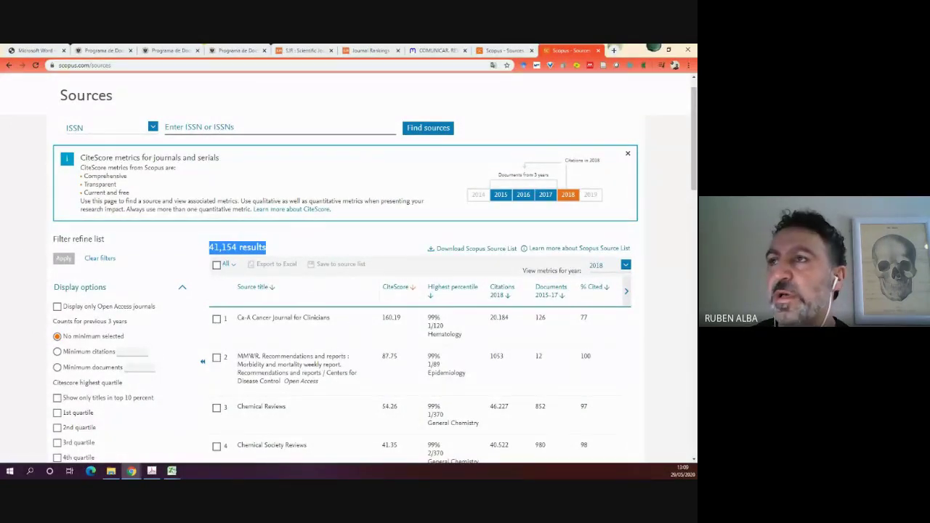
{"action": "scroll", "coordinate": [331, 157], "scroll_direction": "up", "scroll_amount": 1}
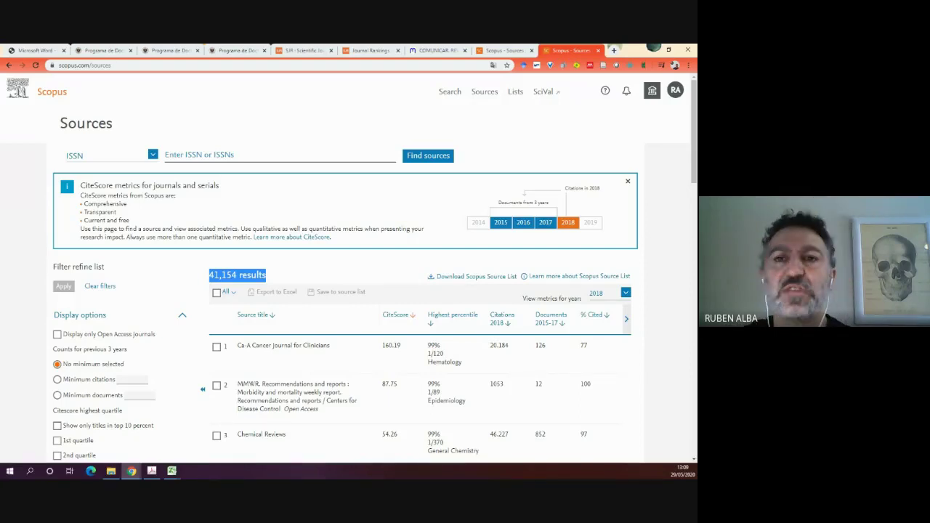
- Switch to the SCImago Journal Rank page and review the first journals in the 2018 ranking
{"action": "left_click", "coordinate": [304, 50]}
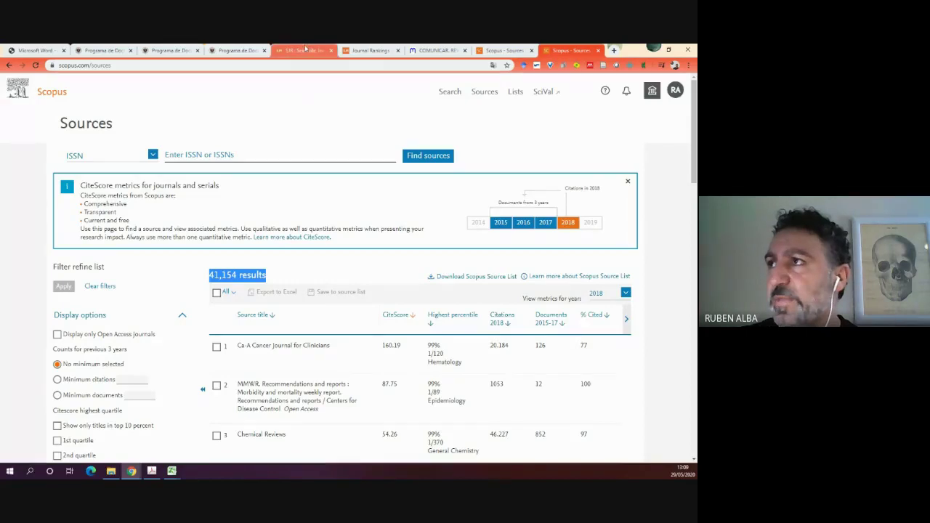
{"action": "scroll", "coordinate": [436, 184], "scroll_direction": "up", "scroll_amount": 15}
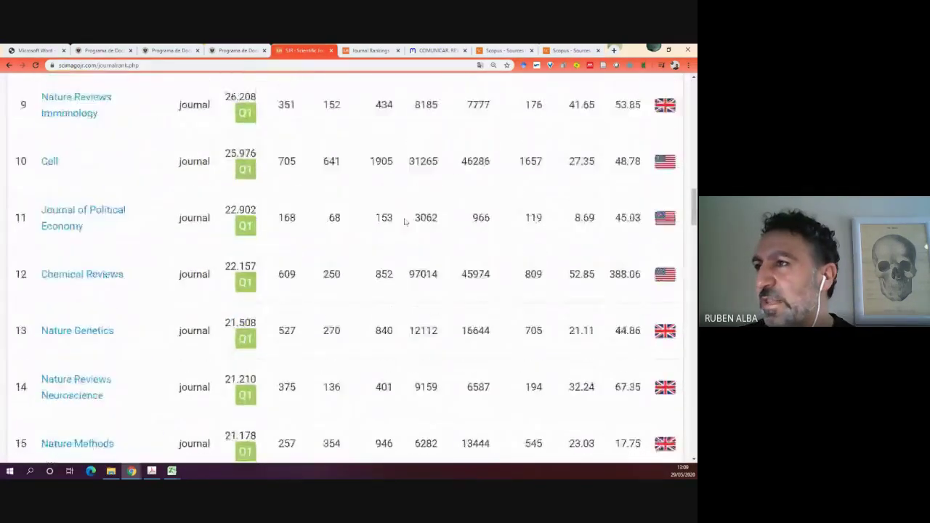
{"action": "scroll", "coordinate": [349, 242], "scroll_direction": "up", "scroll_amount": 4}
{"action": "scroll", "coordinate": [350, 242], "scroll_direction": "down", "scroll_amount": 3}
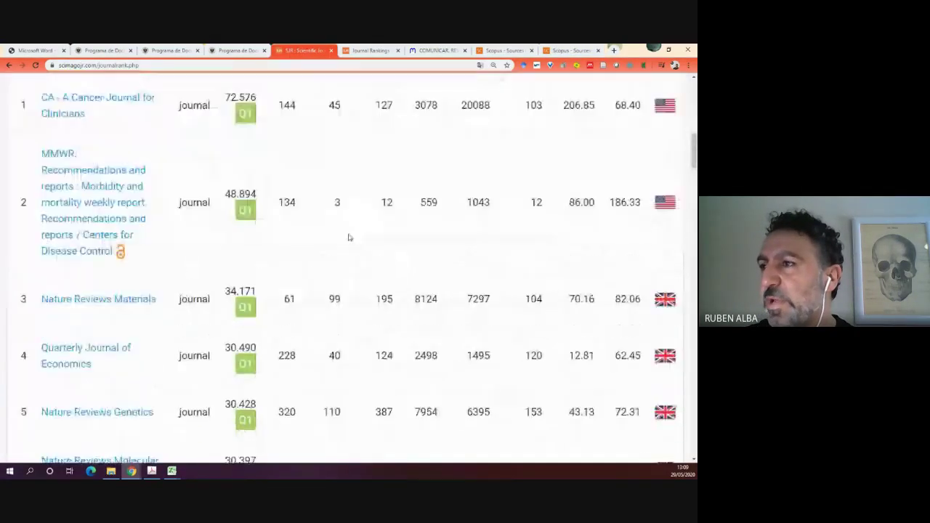
{"action": "scroll", "coordinate": [350, 242], "scroll_direction": "up", "scroll_amount": 3}
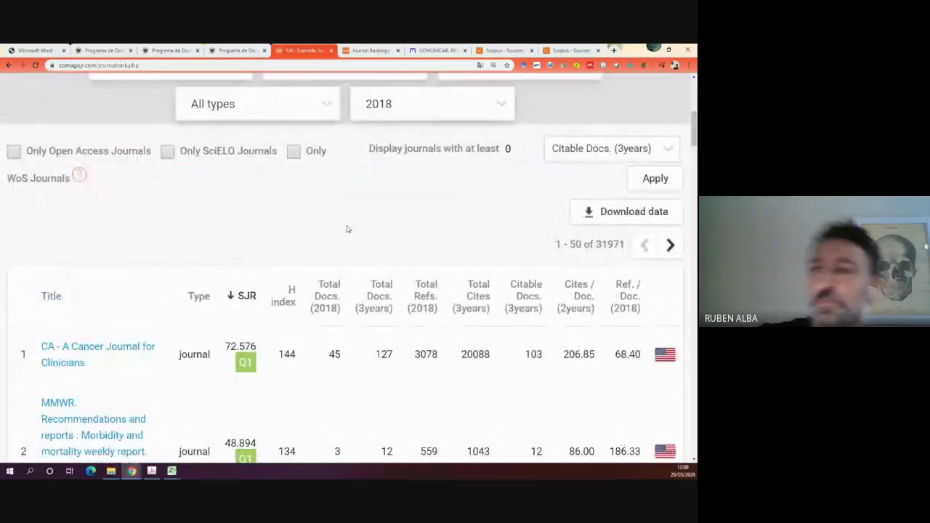
- Open the CA - A Cancer Journal for Clinicians record, make the page smaller and highlight the journal's H Index value
{"action": "left_click", "coordinate": [93, 349]}
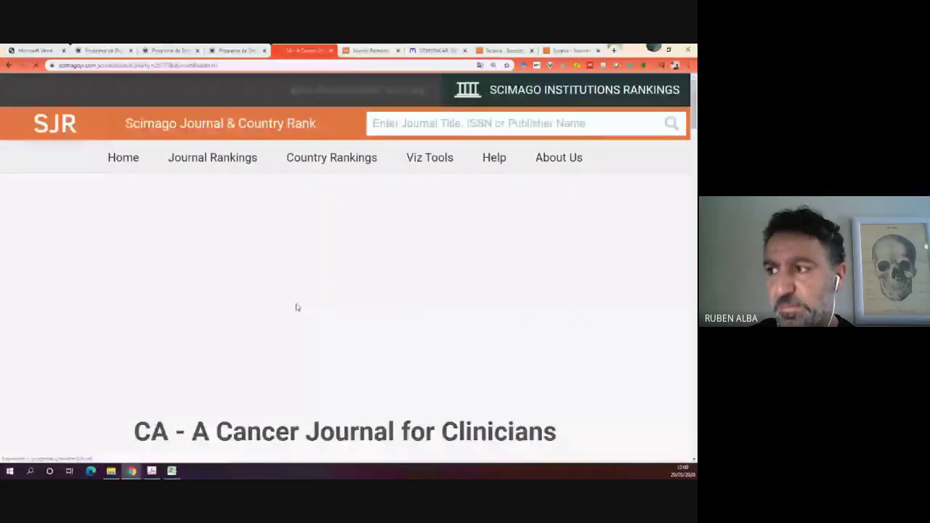
{"action": "scroll", "coordinate": [296, 308], "scroll_direction": "down", "scroll_amount": 5}
{"action": "key", "text": "ctrl+minus"}
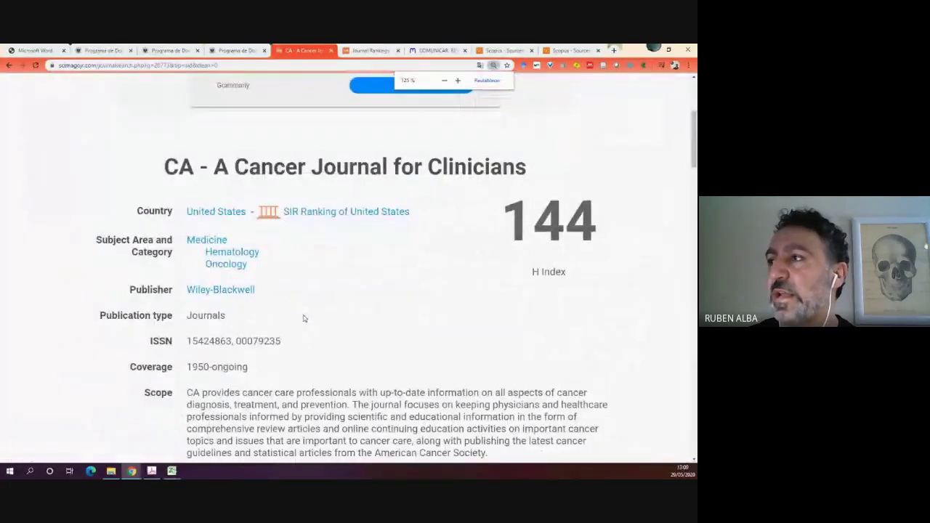
{"action": "key", "text": "ctrl+minus"}
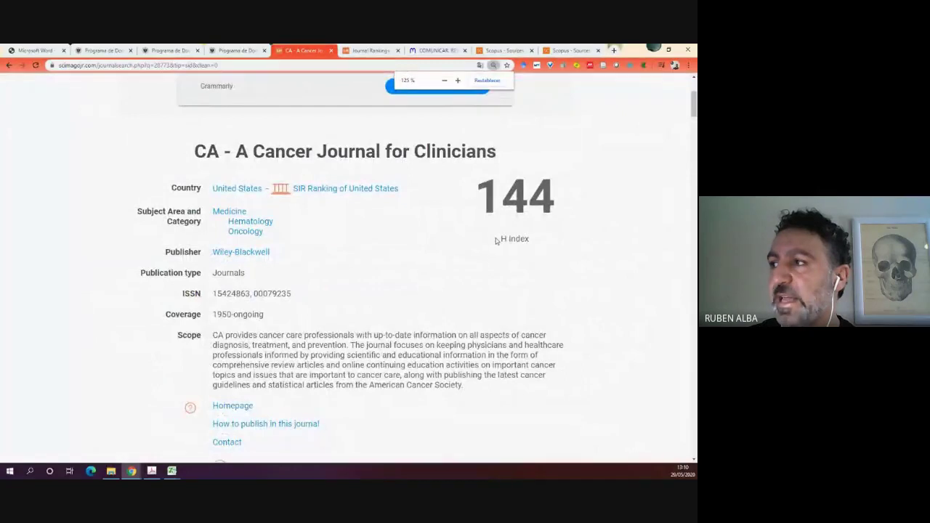
{"action": "left_click_drag", "start_coordinate": [496, 240], "coordinate": [536, 241]}
{"action": "left_click_drag", "start_coordinate": [552, 209], "coordinate": [486, 201]}
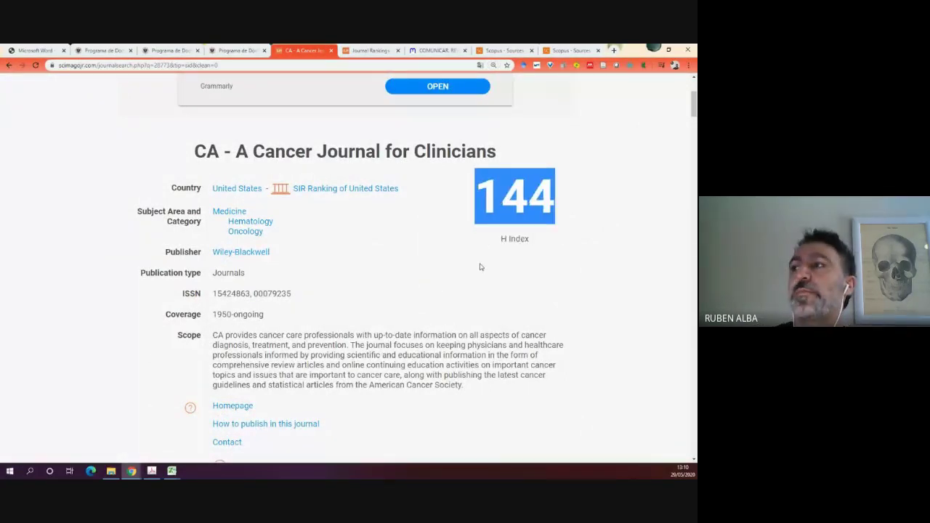